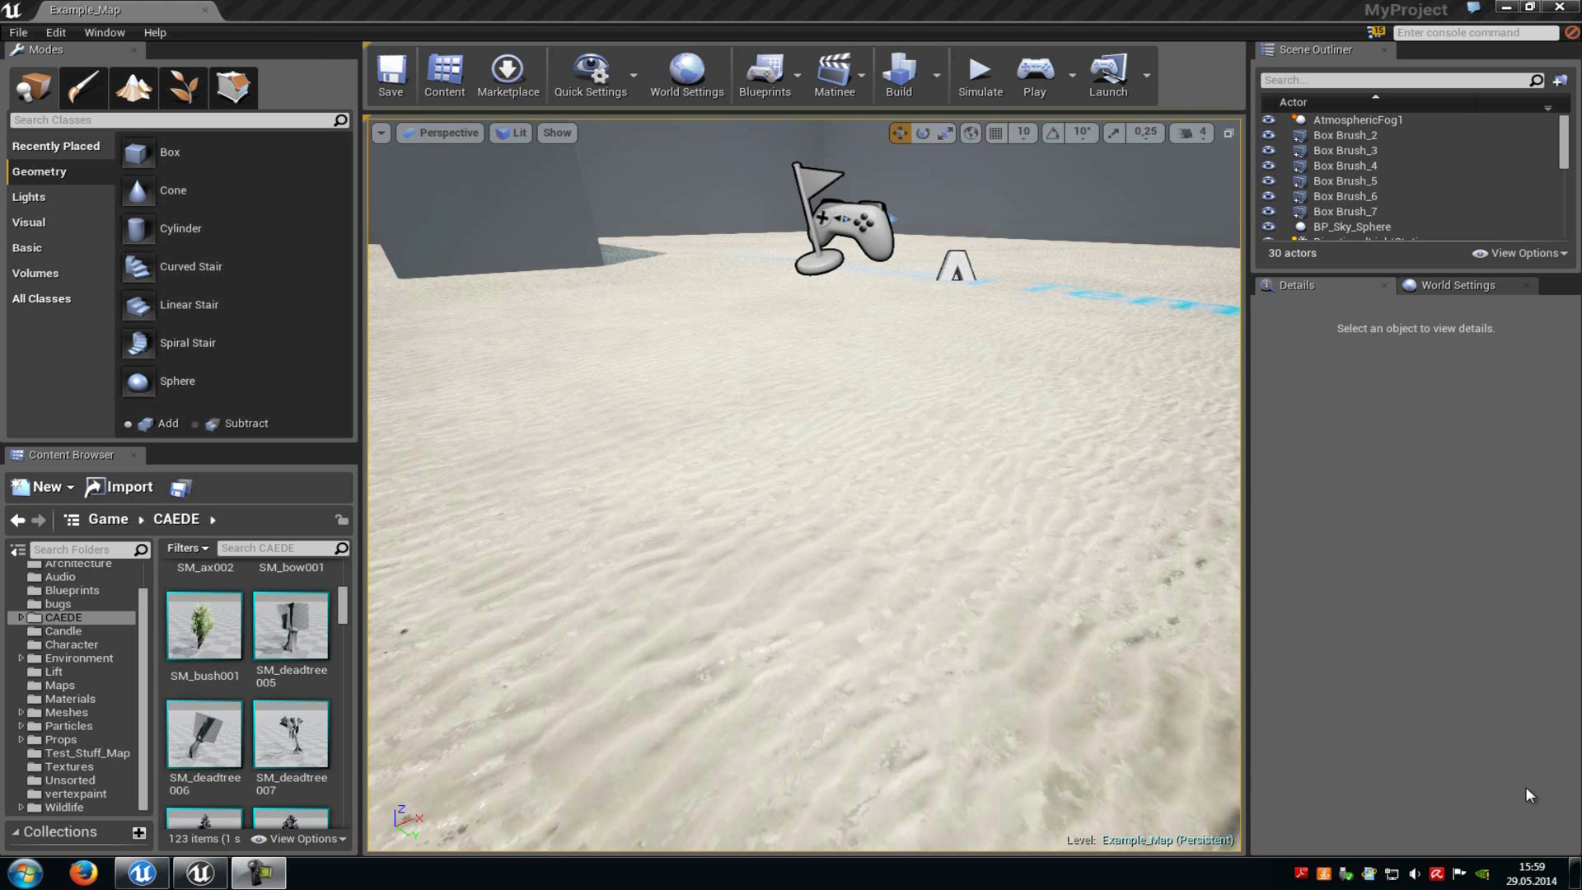
- Create a Material Function named windeffect in the CAEDE folder and open it for editing
right_click(340, 669)
mouse_move(463, 609)
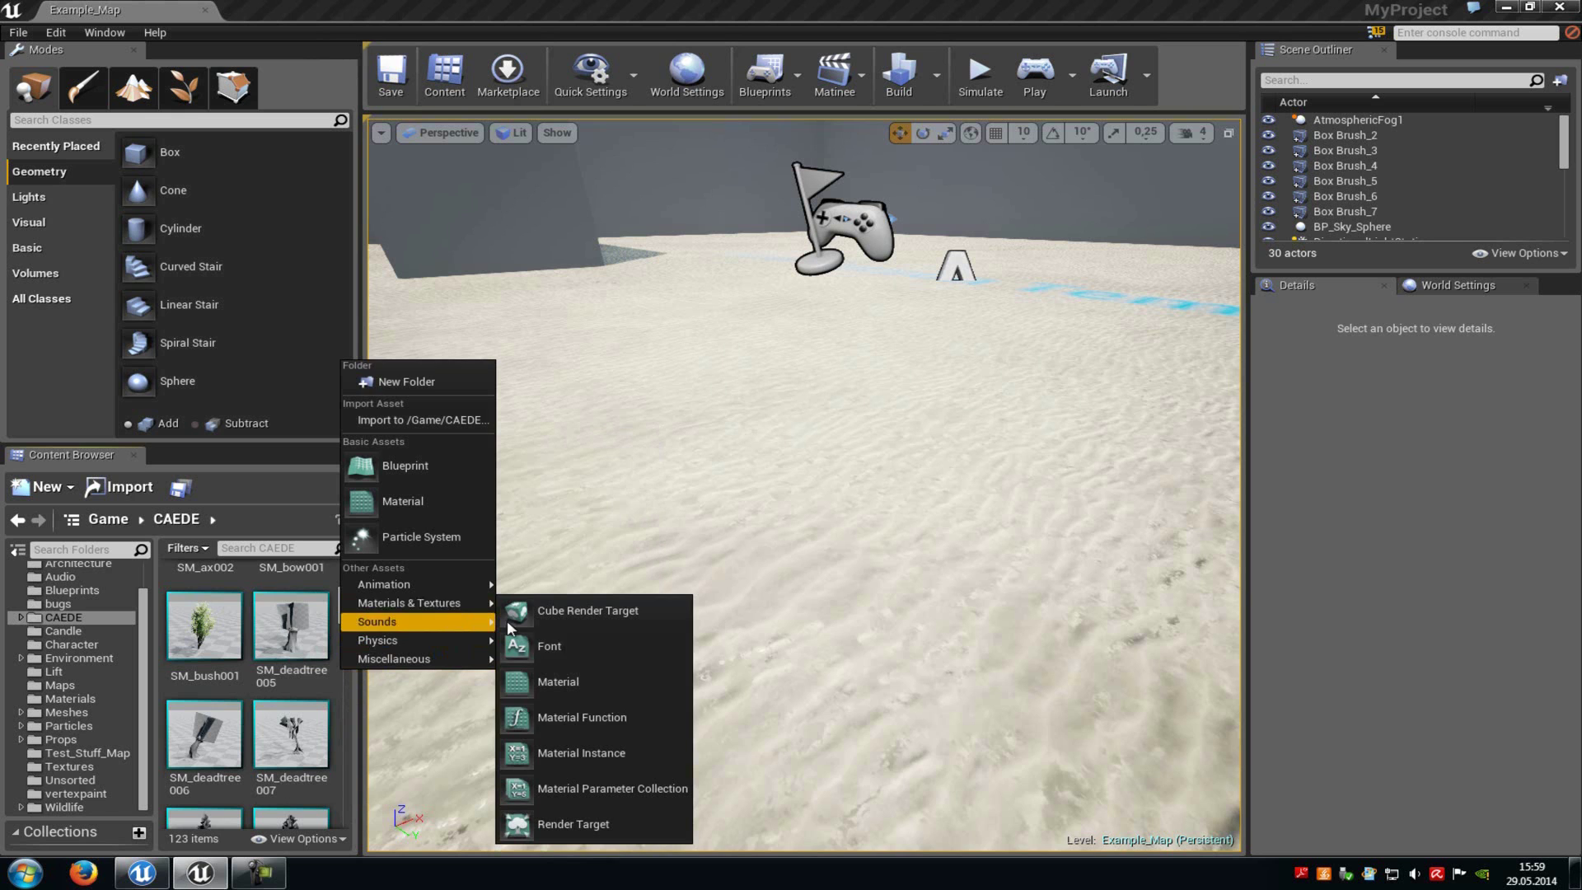
click(626, 720)
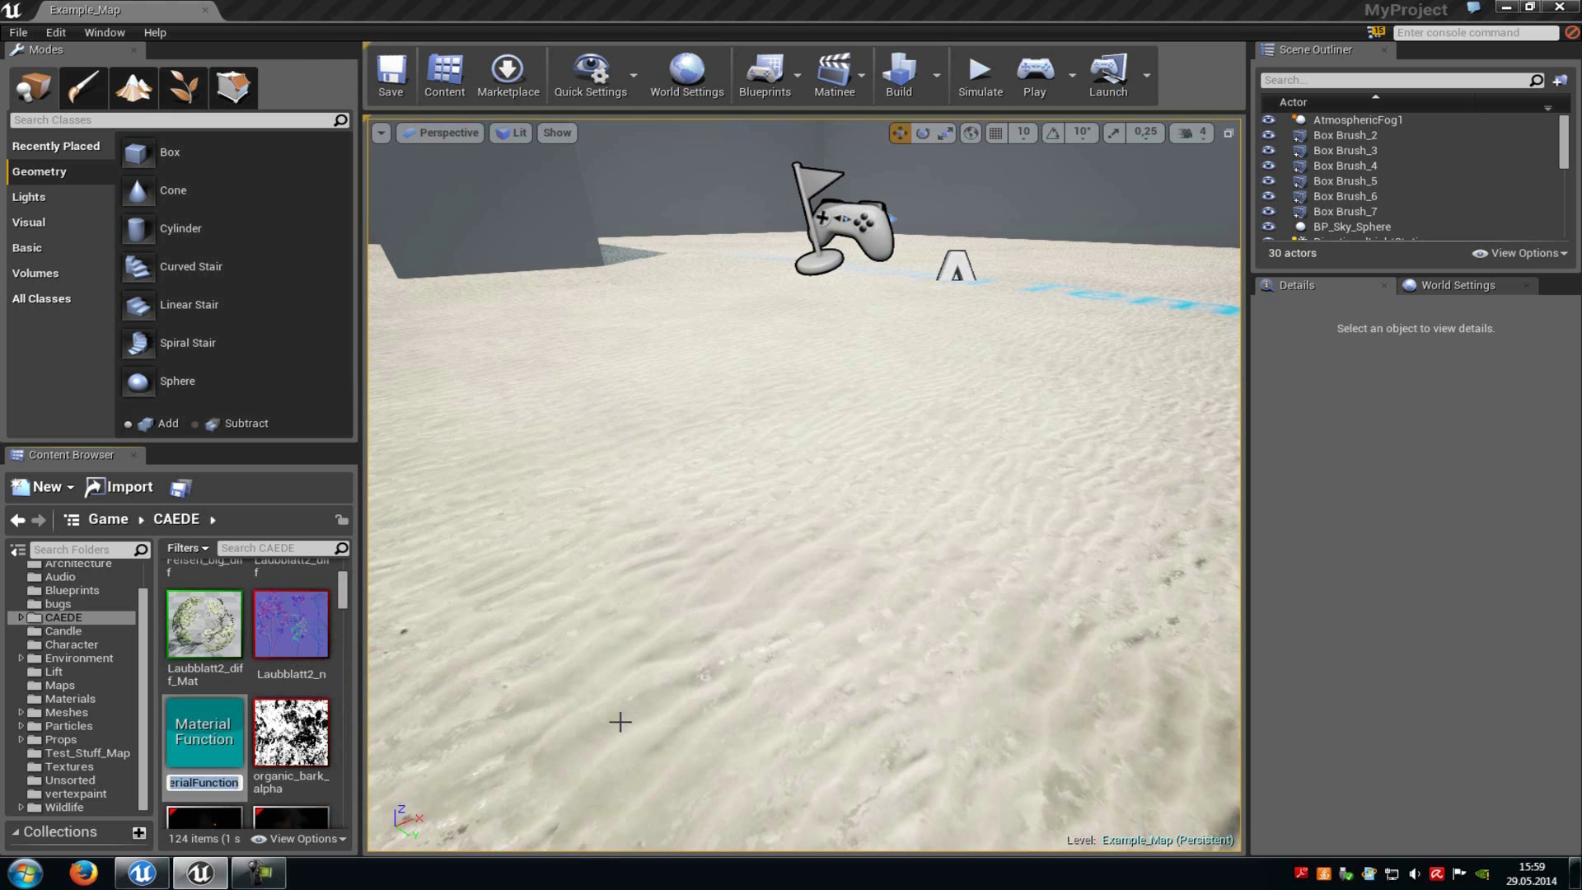
text(windeffect)
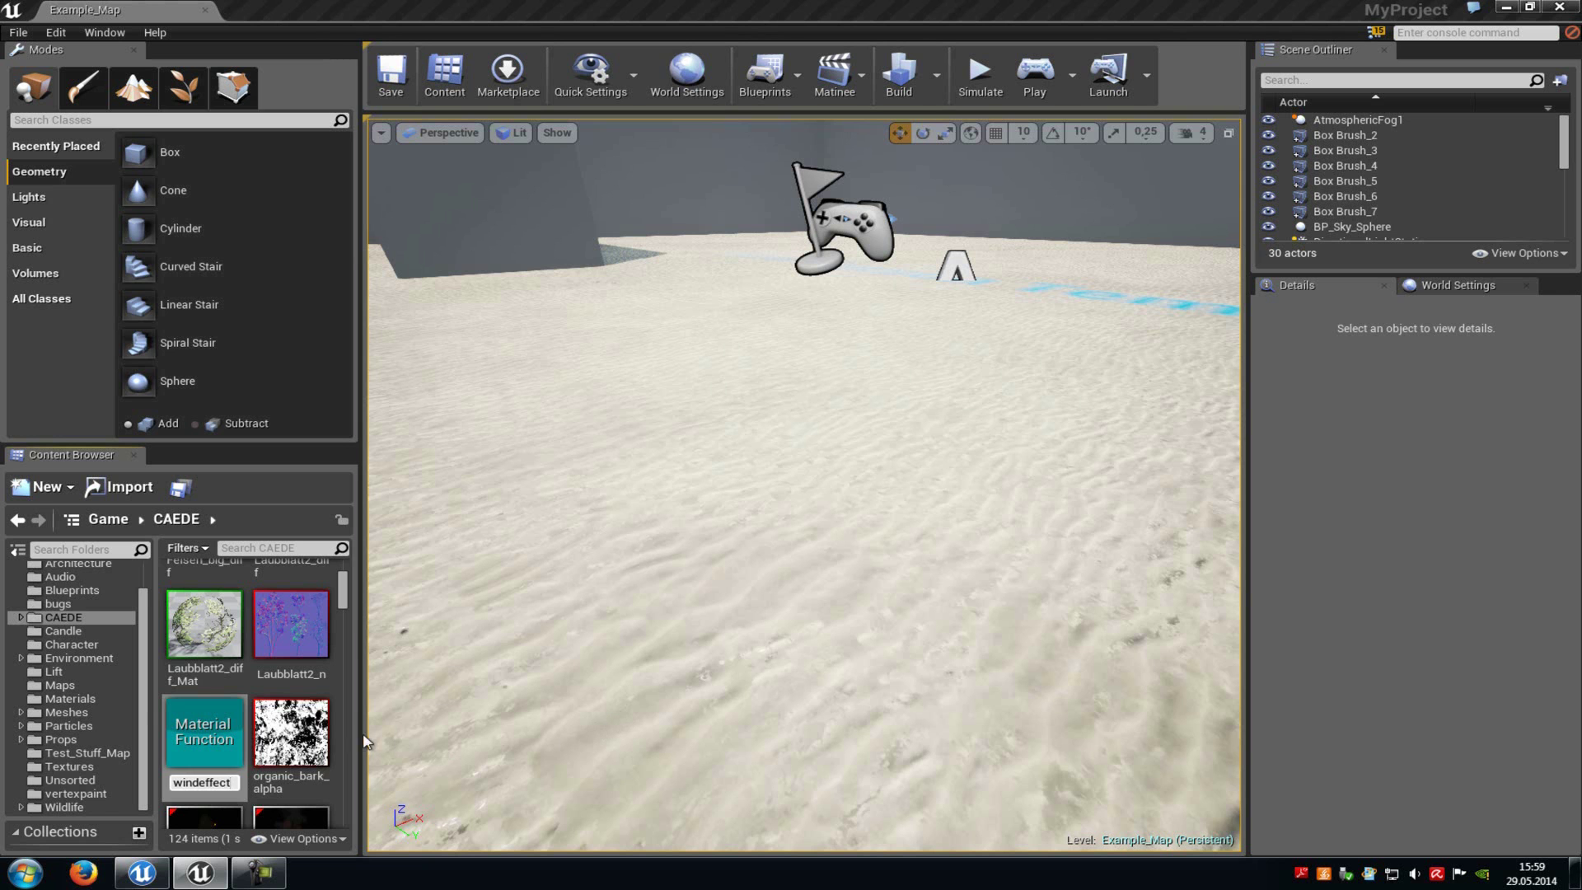
click(318, 742)
double_click(300, 766)
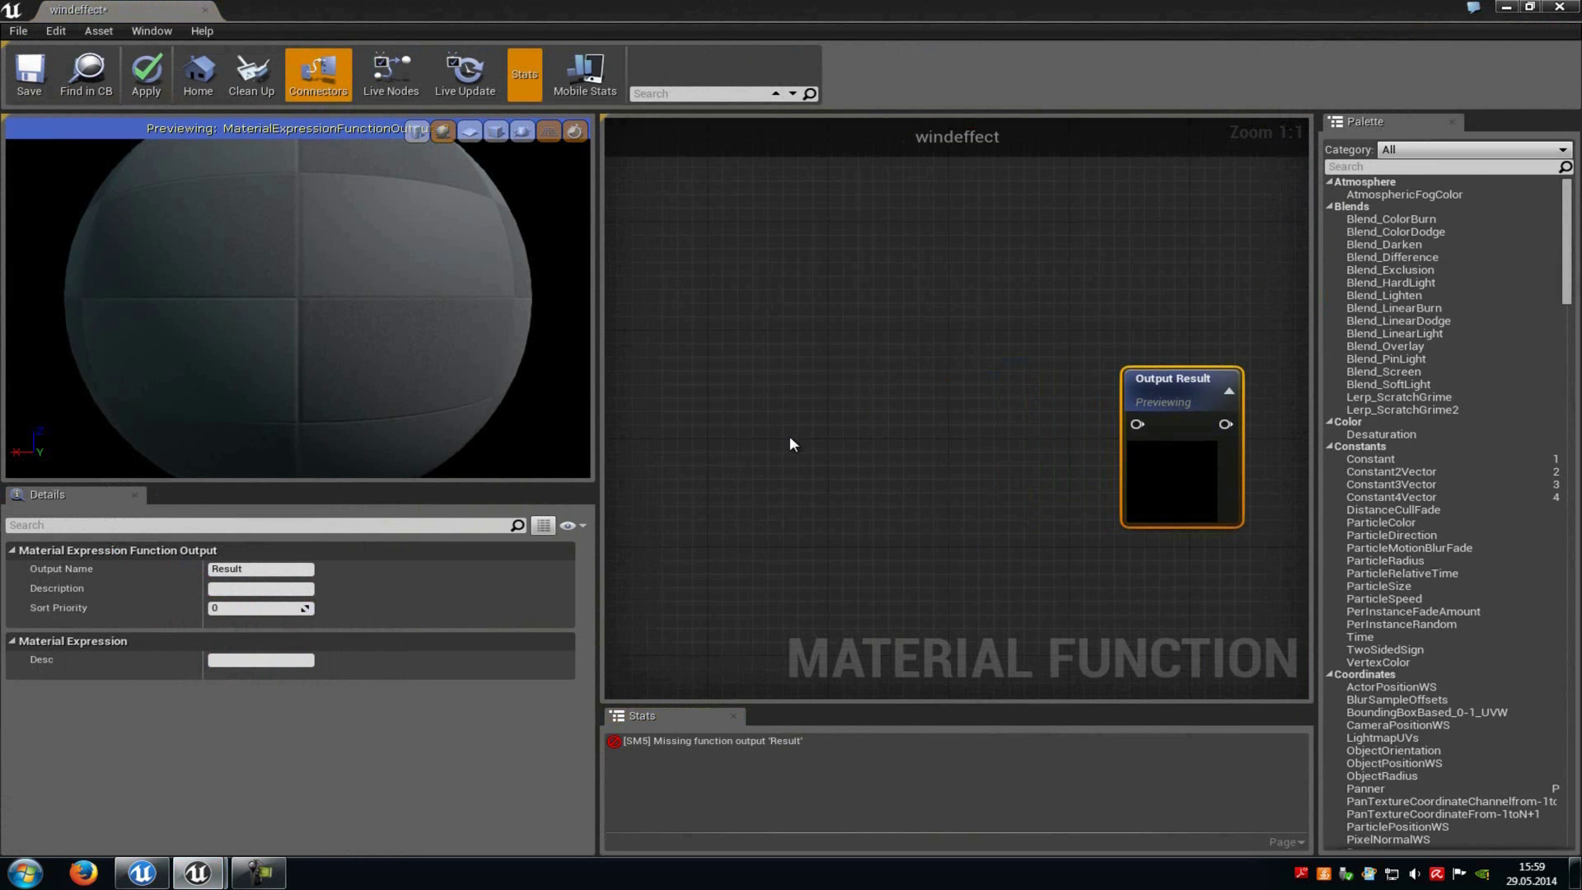
- Add Sine, Panner and Multiply nodes to the windeffect graph, placing Panner before Sine and Multiply after it
click(1392, 169)
text(sine)
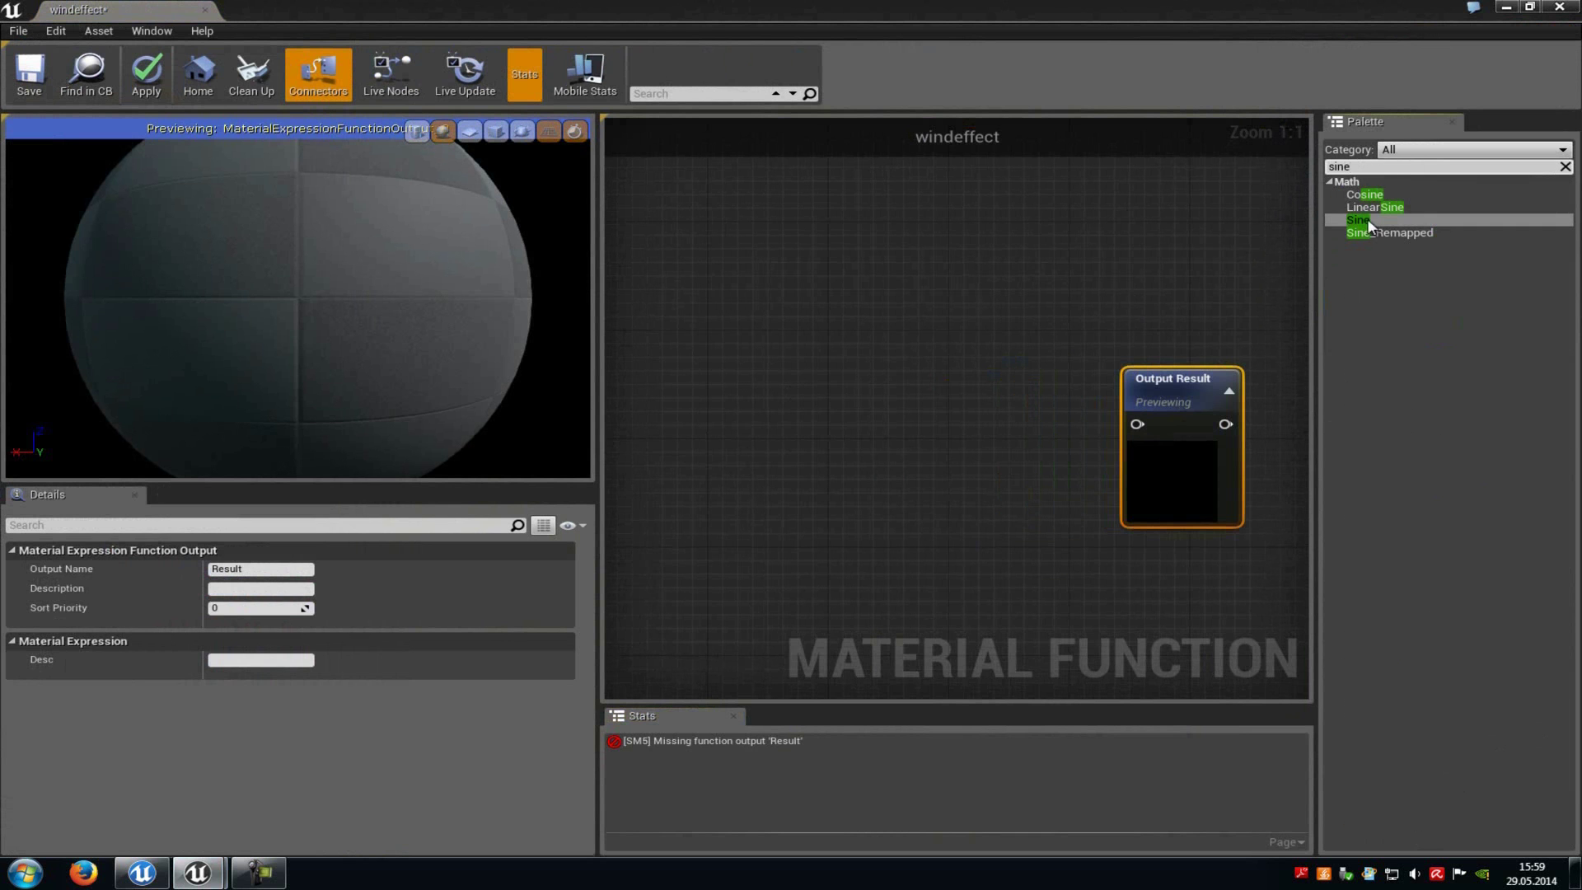
drag(1367, 219, 956, 409)
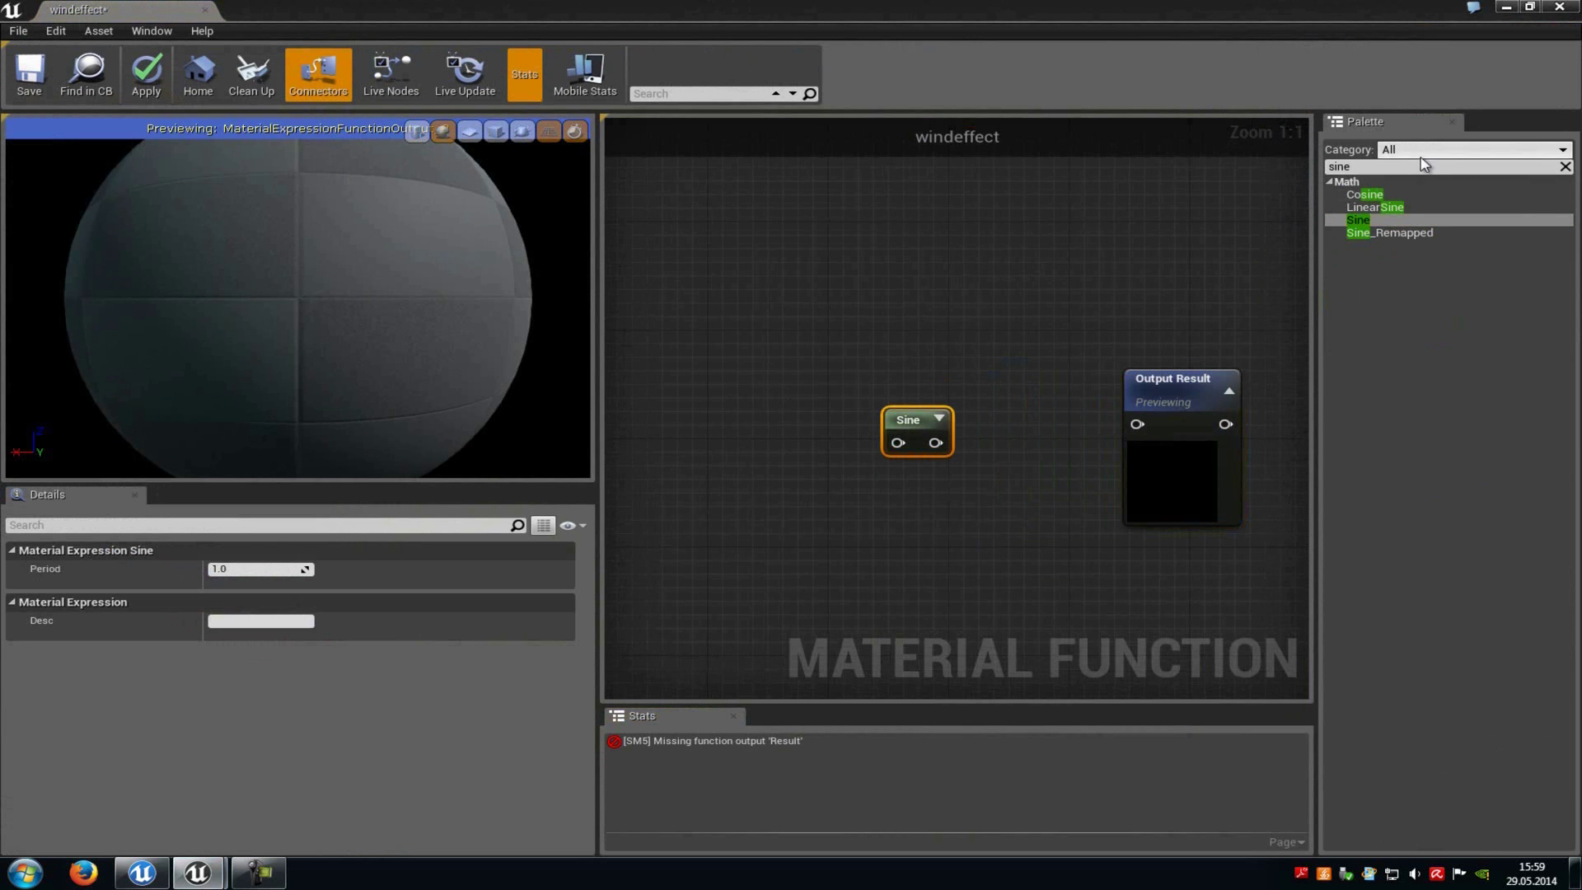
text(pann)
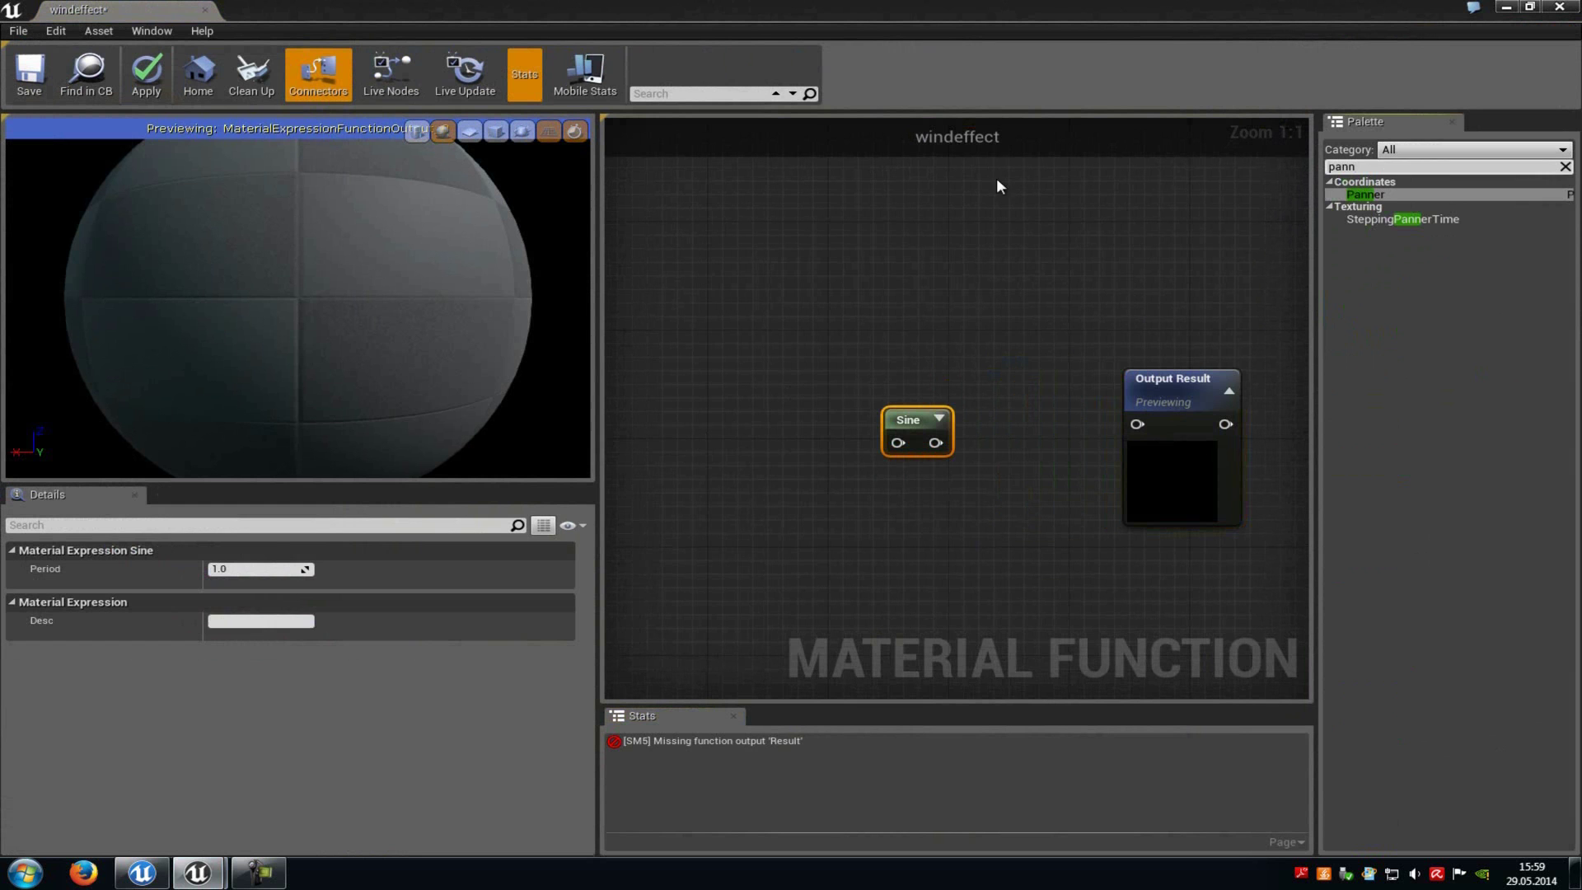
drag(1383, 195, 671, 404)
click(1149, 293)
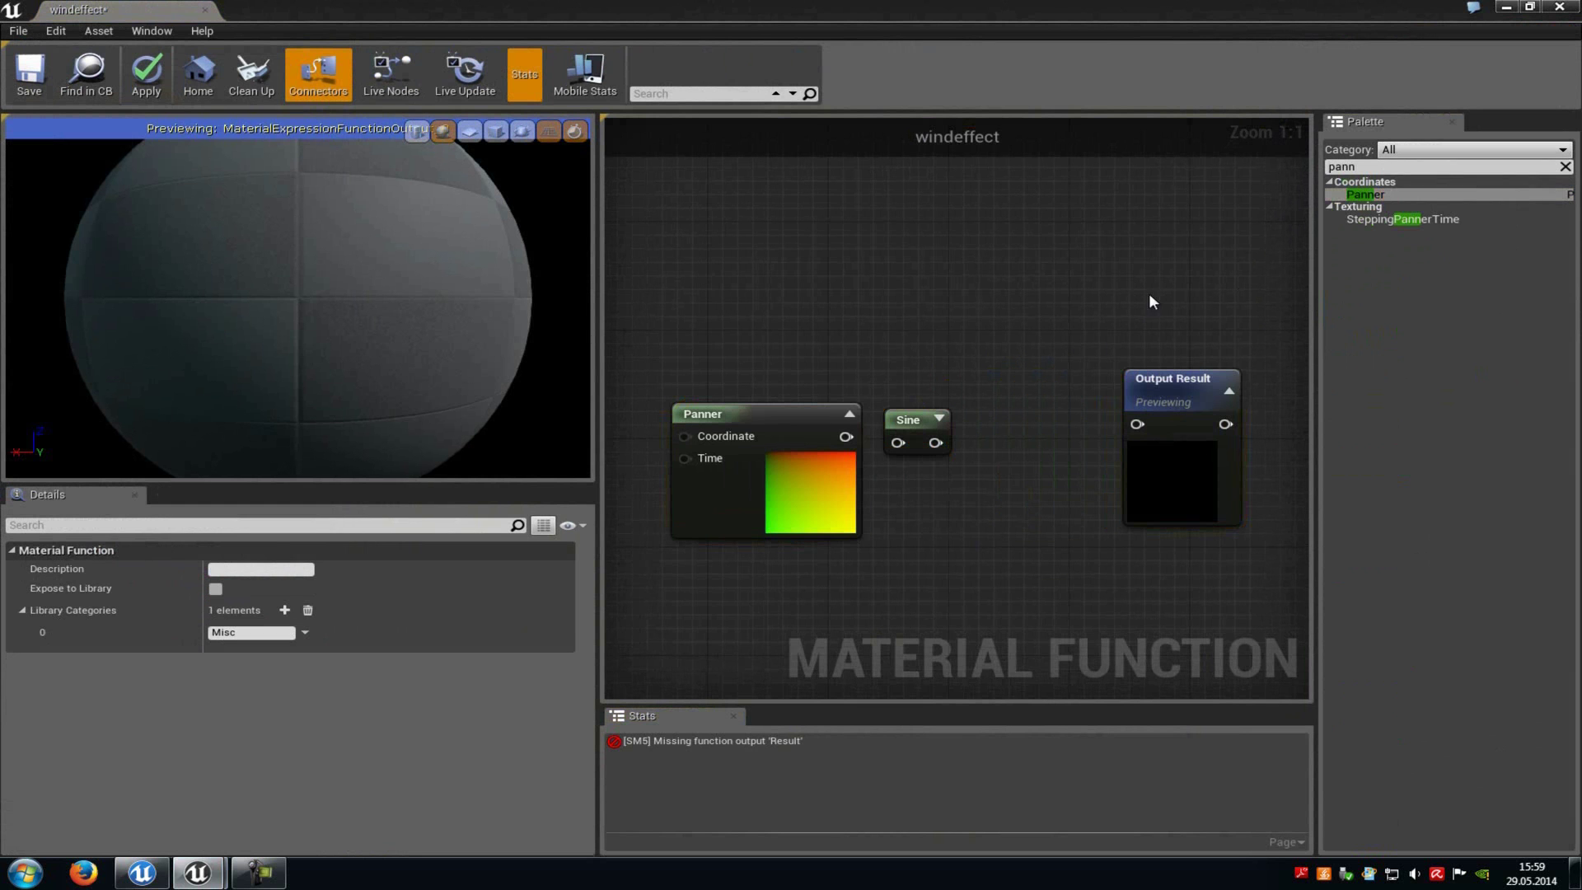
text(mul)
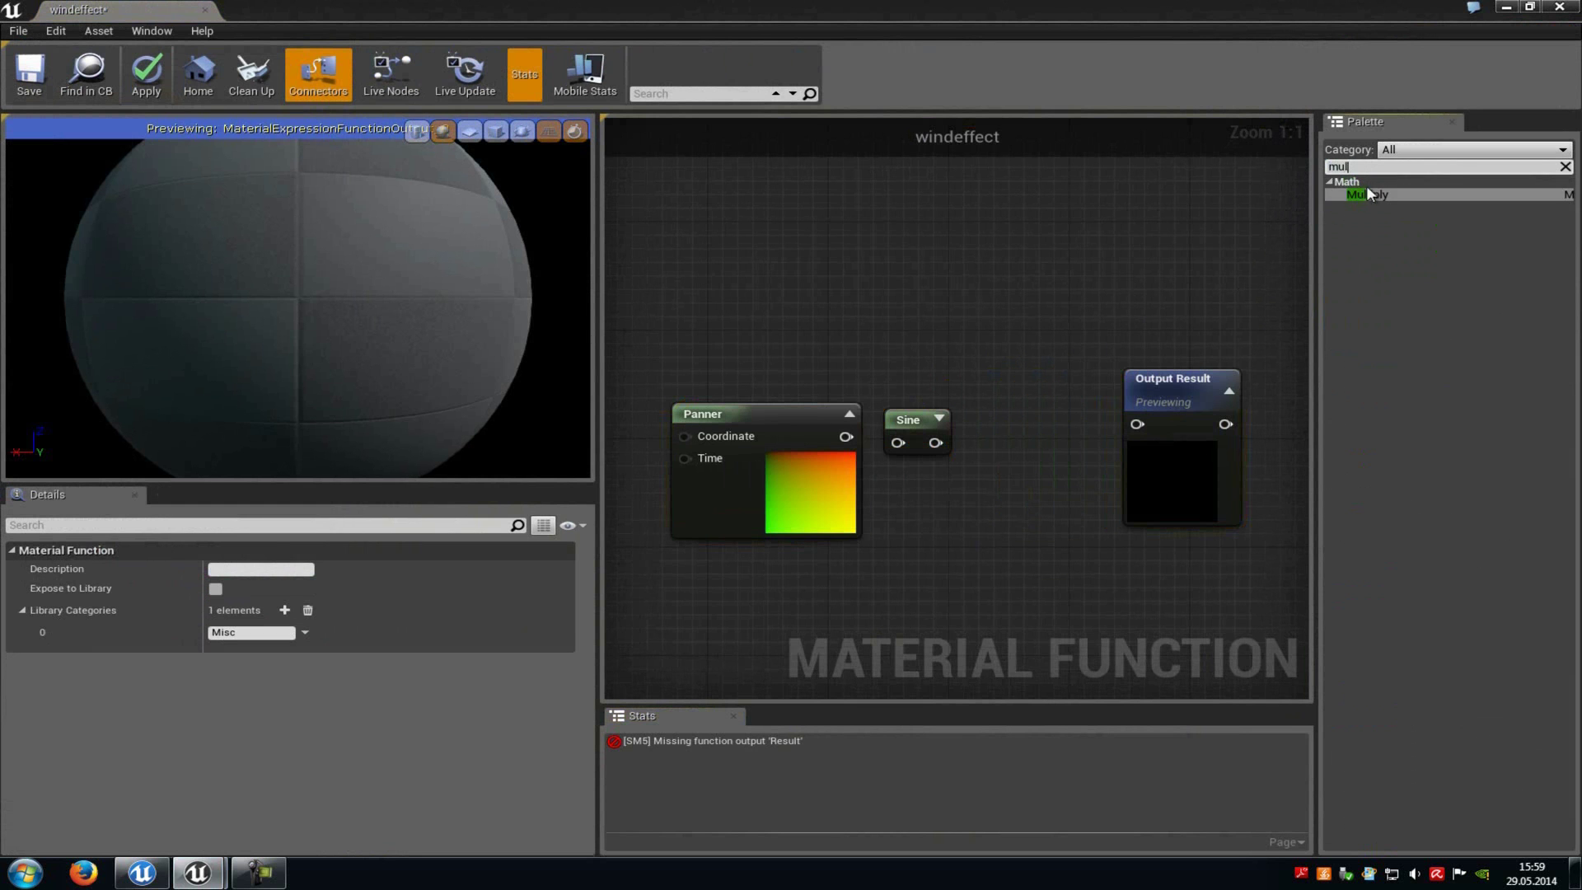
drag(1368, 194, 992, 360)
- Wire the Panner output through Sine into Multiply's A input, and connect Multiply to Output Result
right_drag(982, 488, 1078, 447)
click(881, 473)
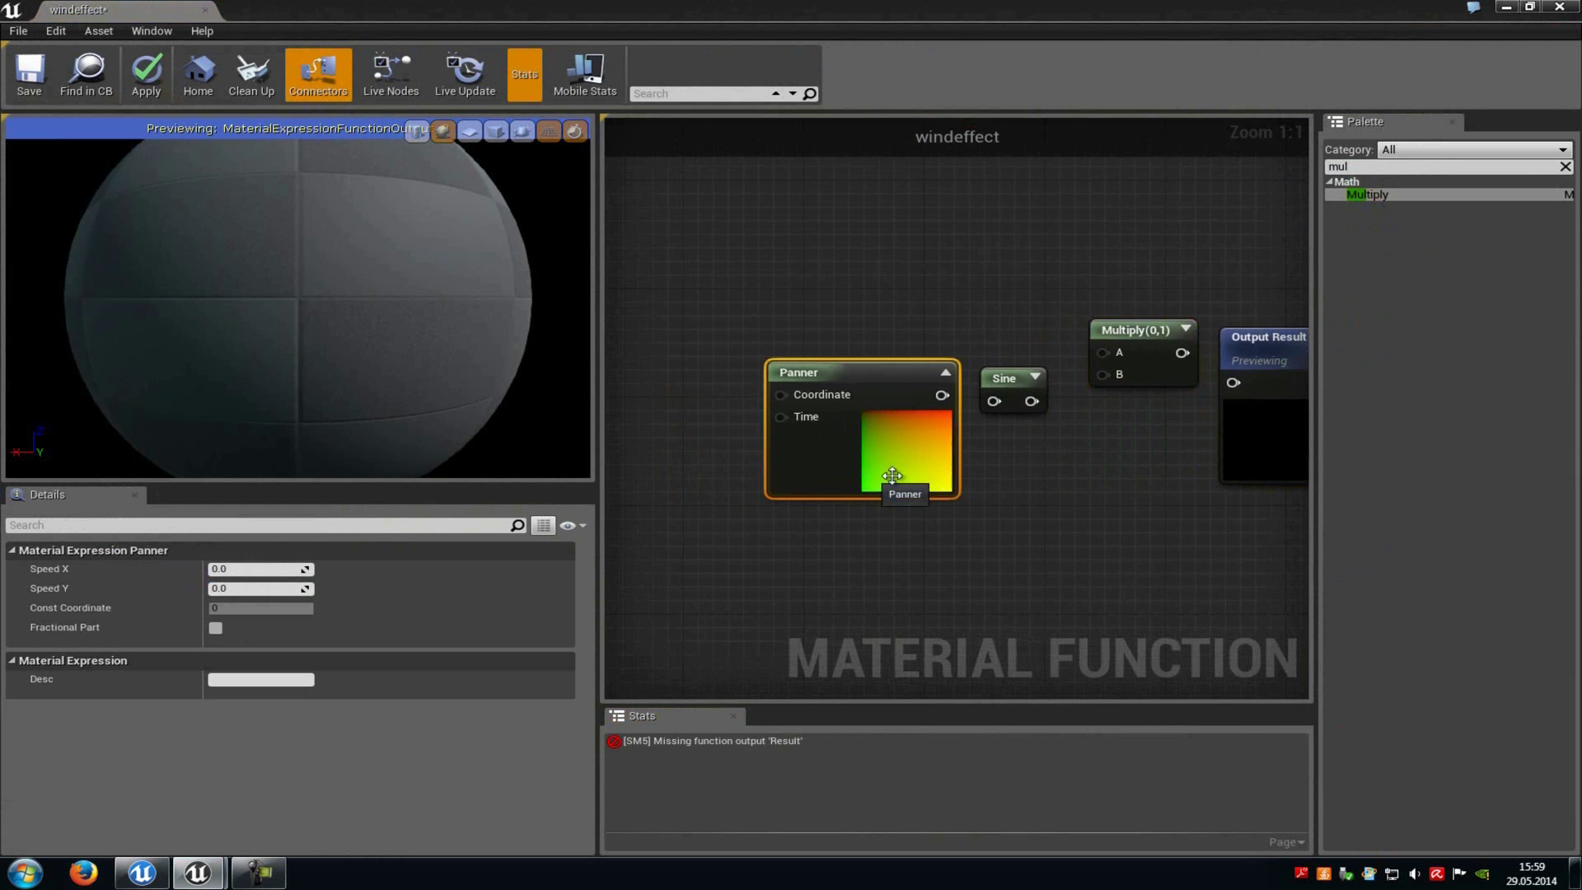
drag(911, 470, 810, 474)
drag(844, 405, 1104, 353)
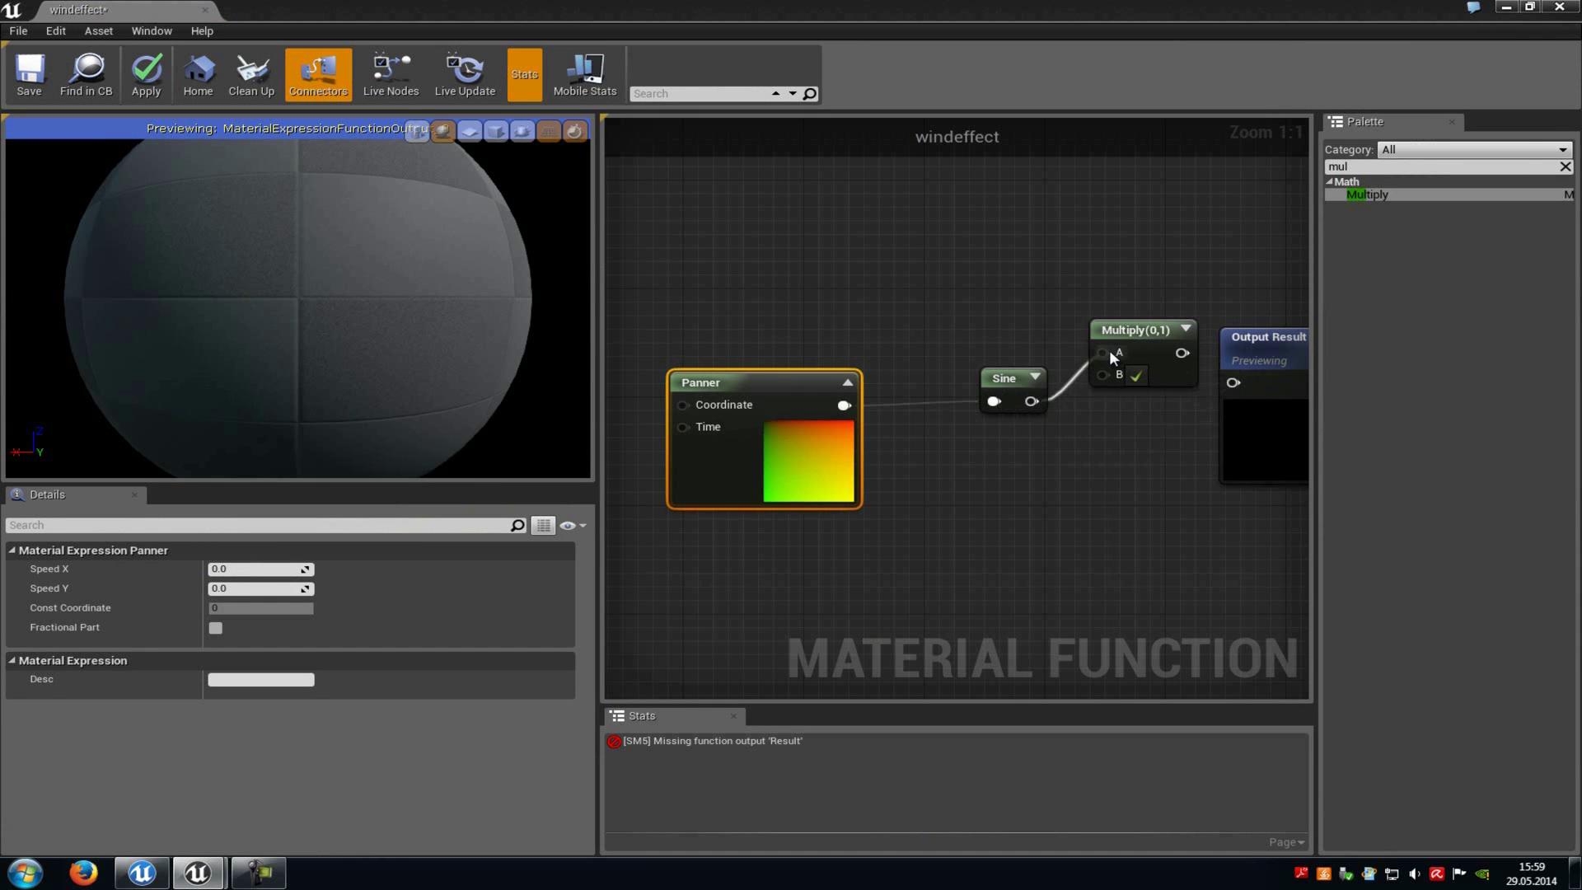
right_drag(1109, 350, 1053, 329)
drag(1040, 351, 1098, 382)
right_drag(958, 439, 1038, 351)
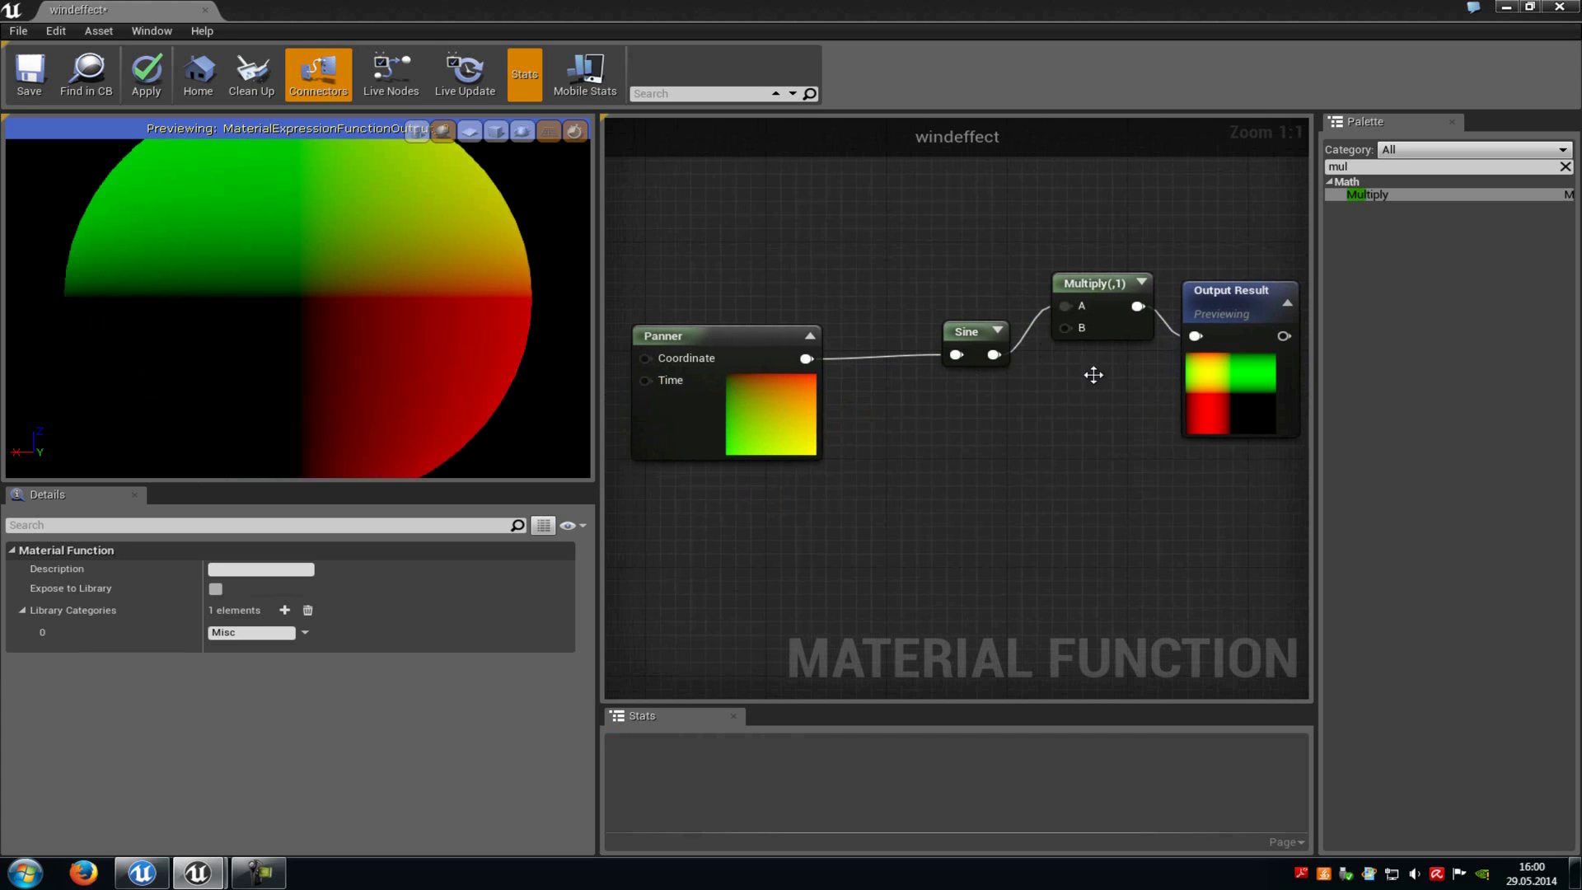
- Add a FunctionInput node below the node chain and connect it to Multiply's B input
drag(1383, 166, 1241, 179)
text(fun)
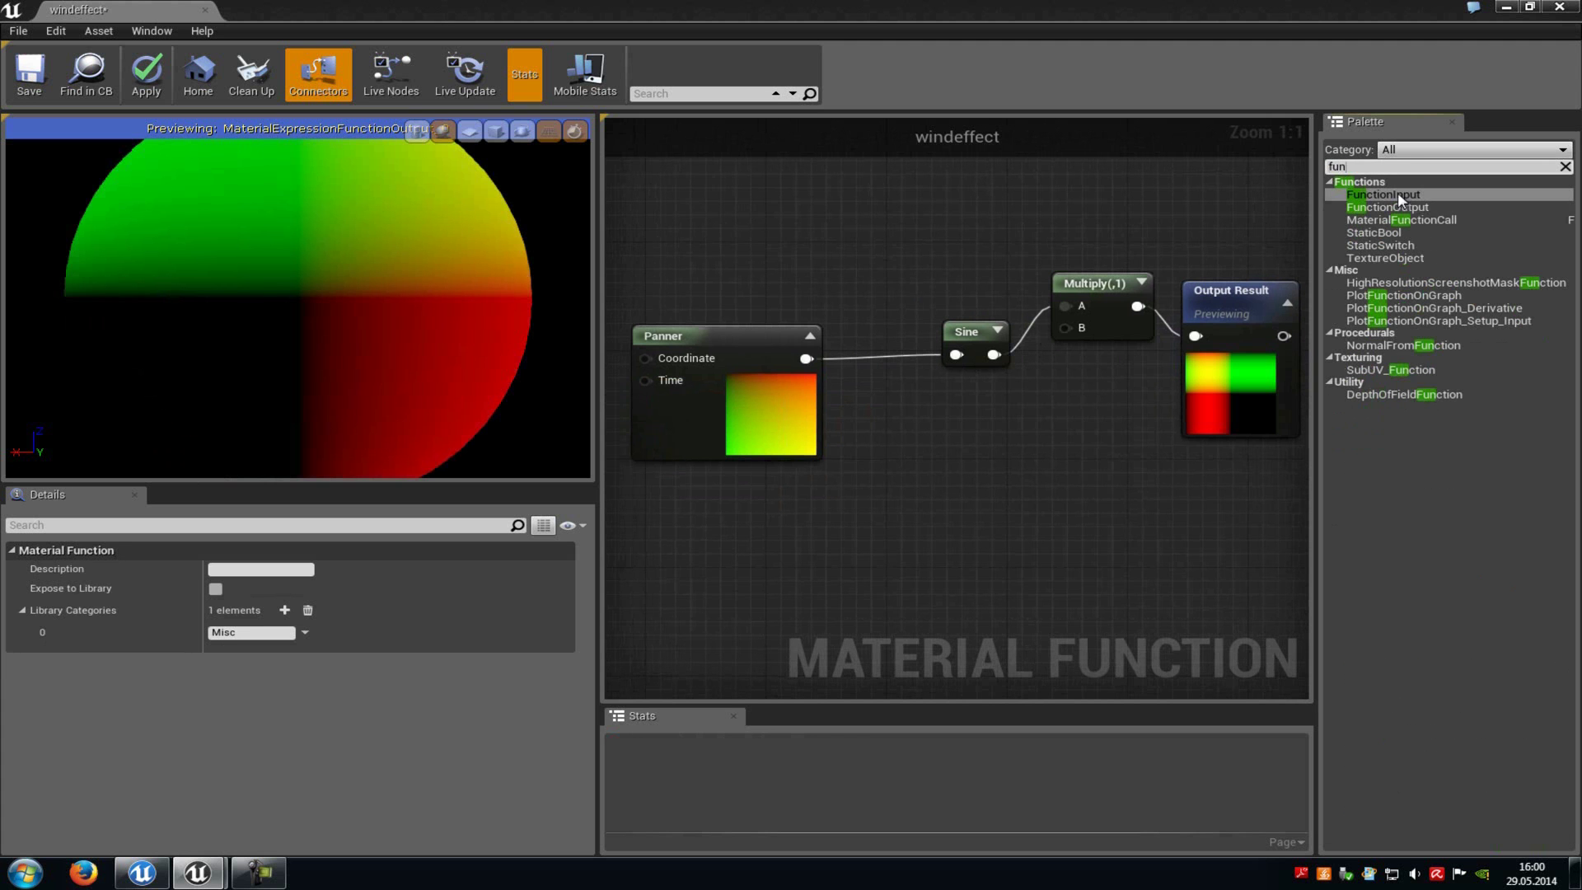
drag(1397, 195, 917, 549)
right_drag(1043, 497, 1006, 458)
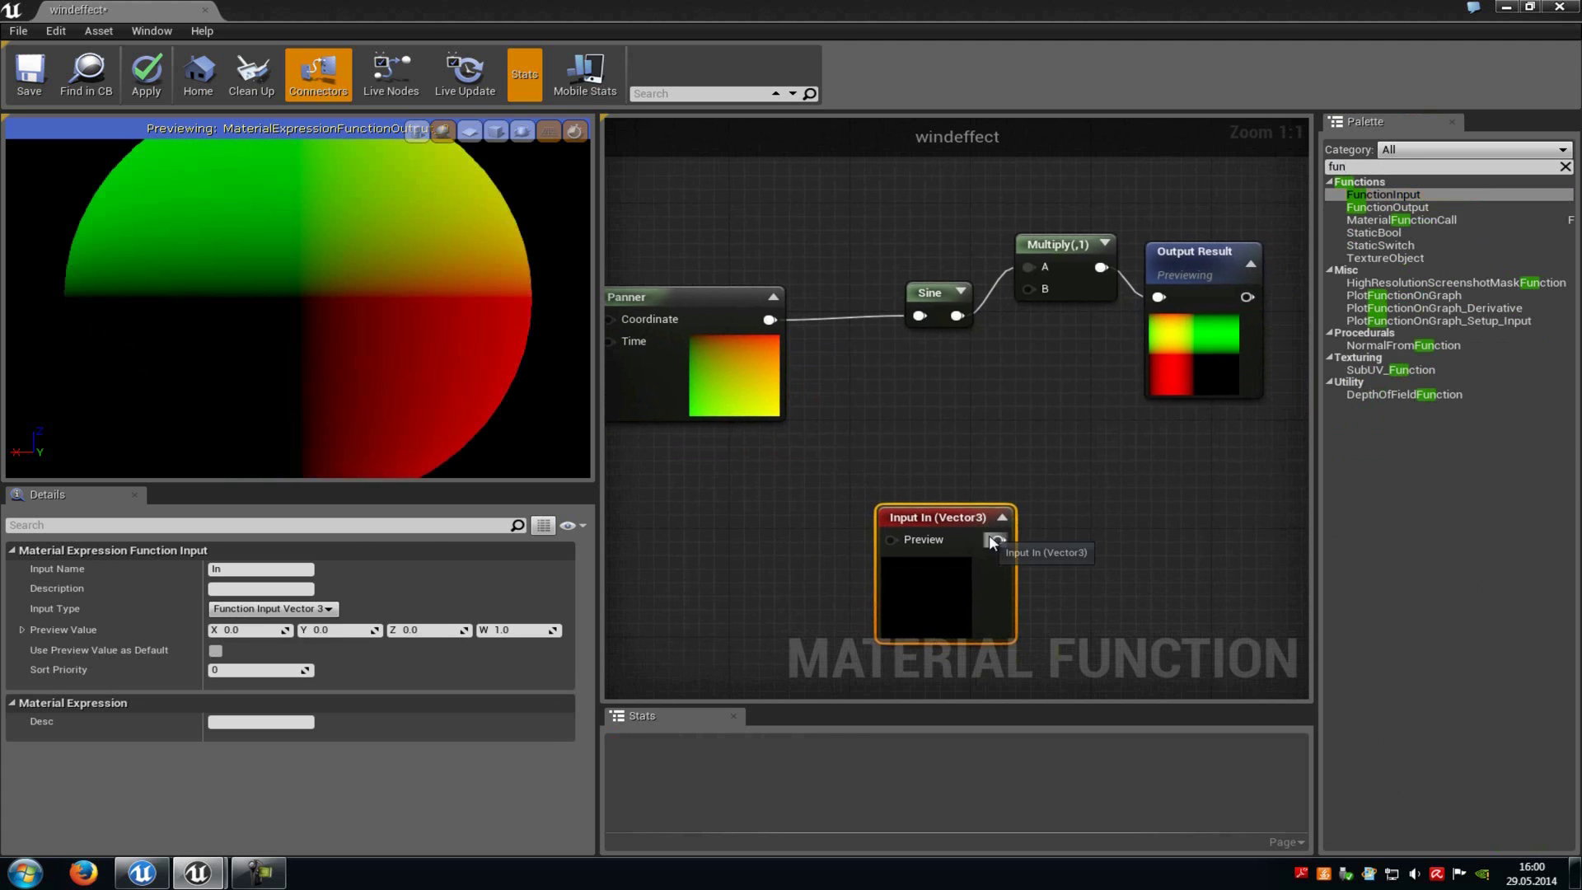
drag(999, 540, 1031, 293)
drag(933, 646, 938, 643)
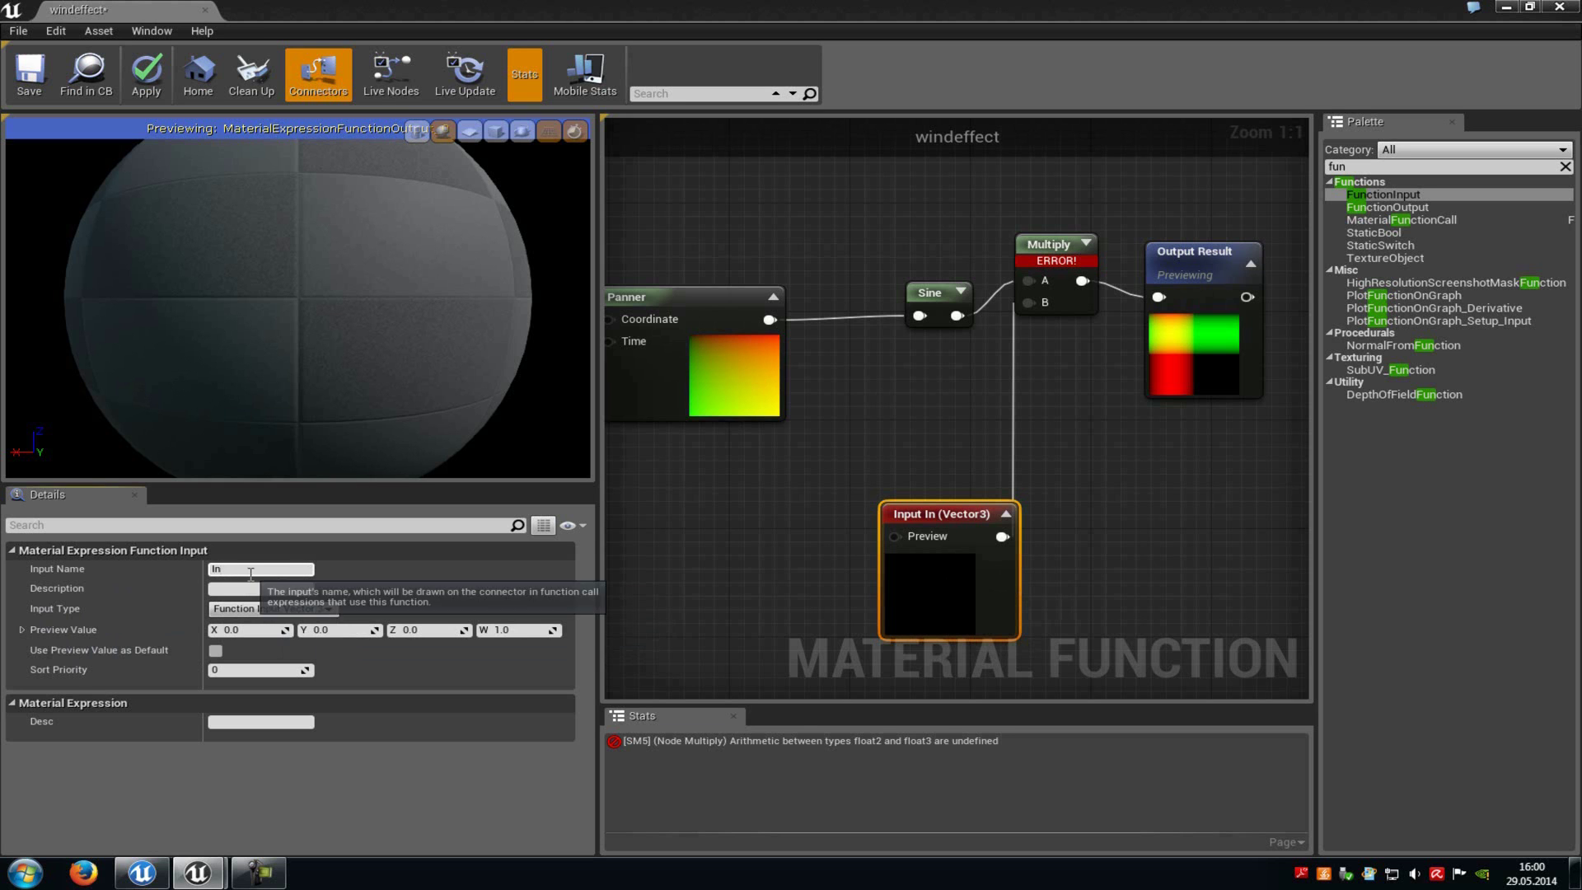
- Name the function input Power and set its input type to Function Input Vector 2
drag(249, 570, 66, 557)
text(Power)
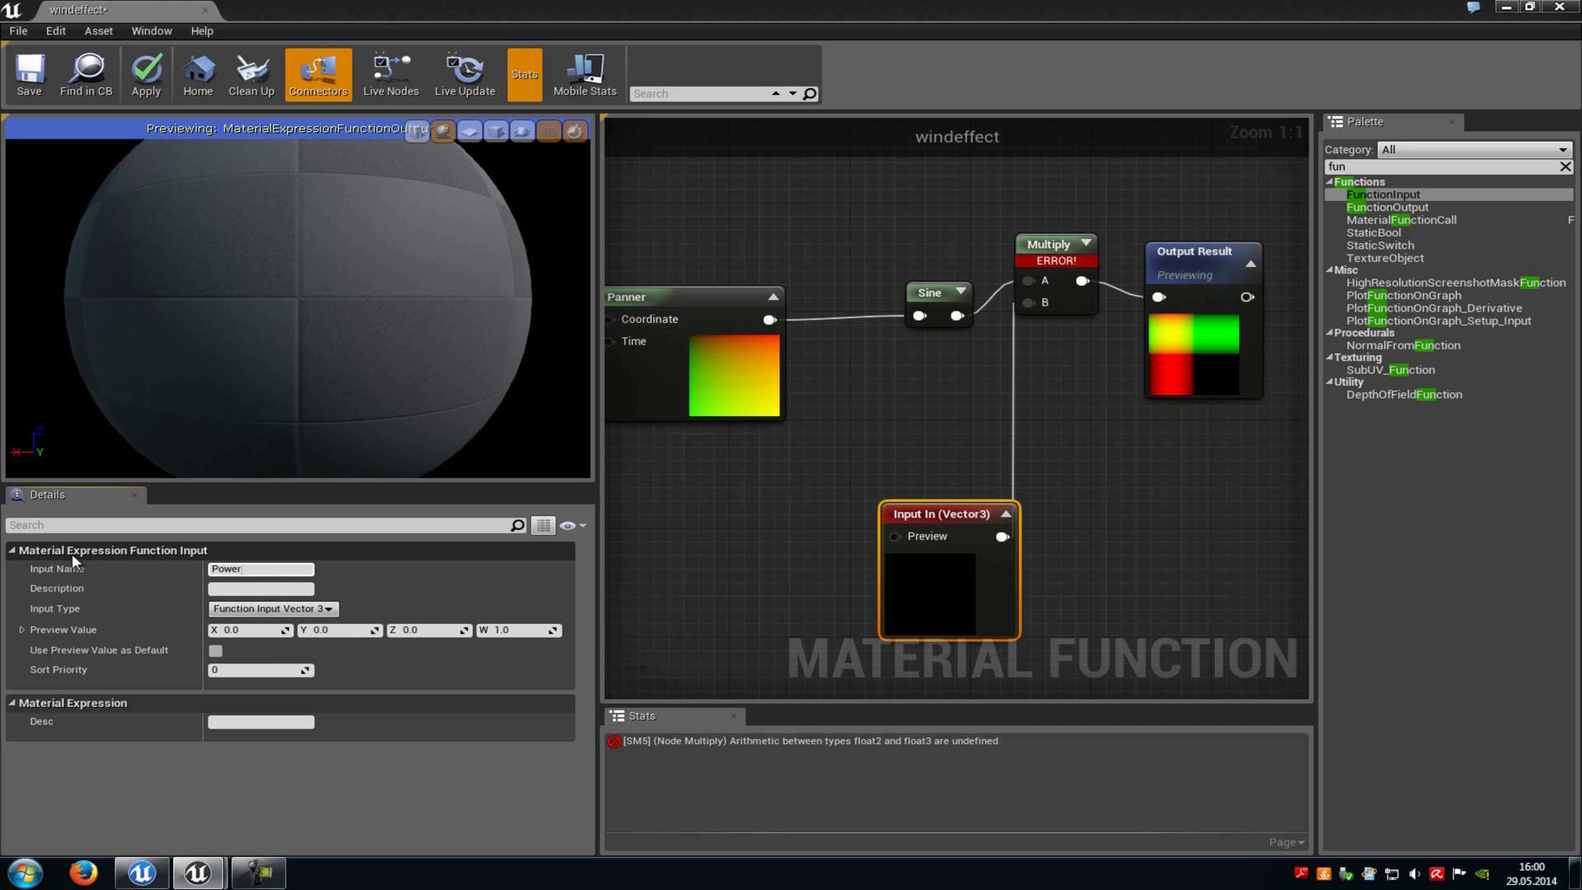
click(325, 609)
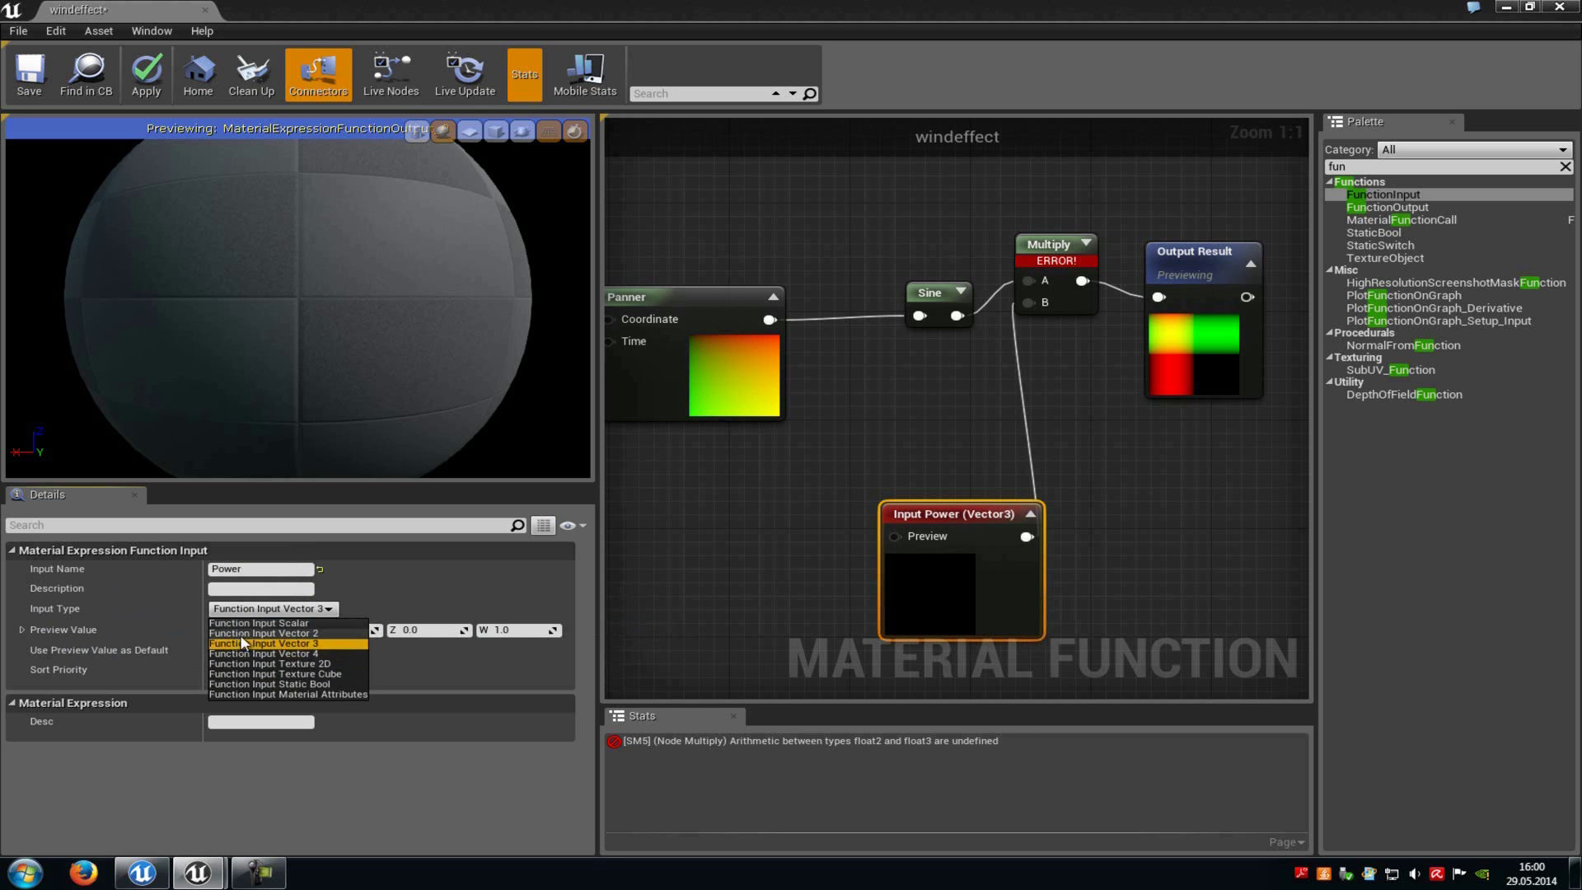
click(304, 634)
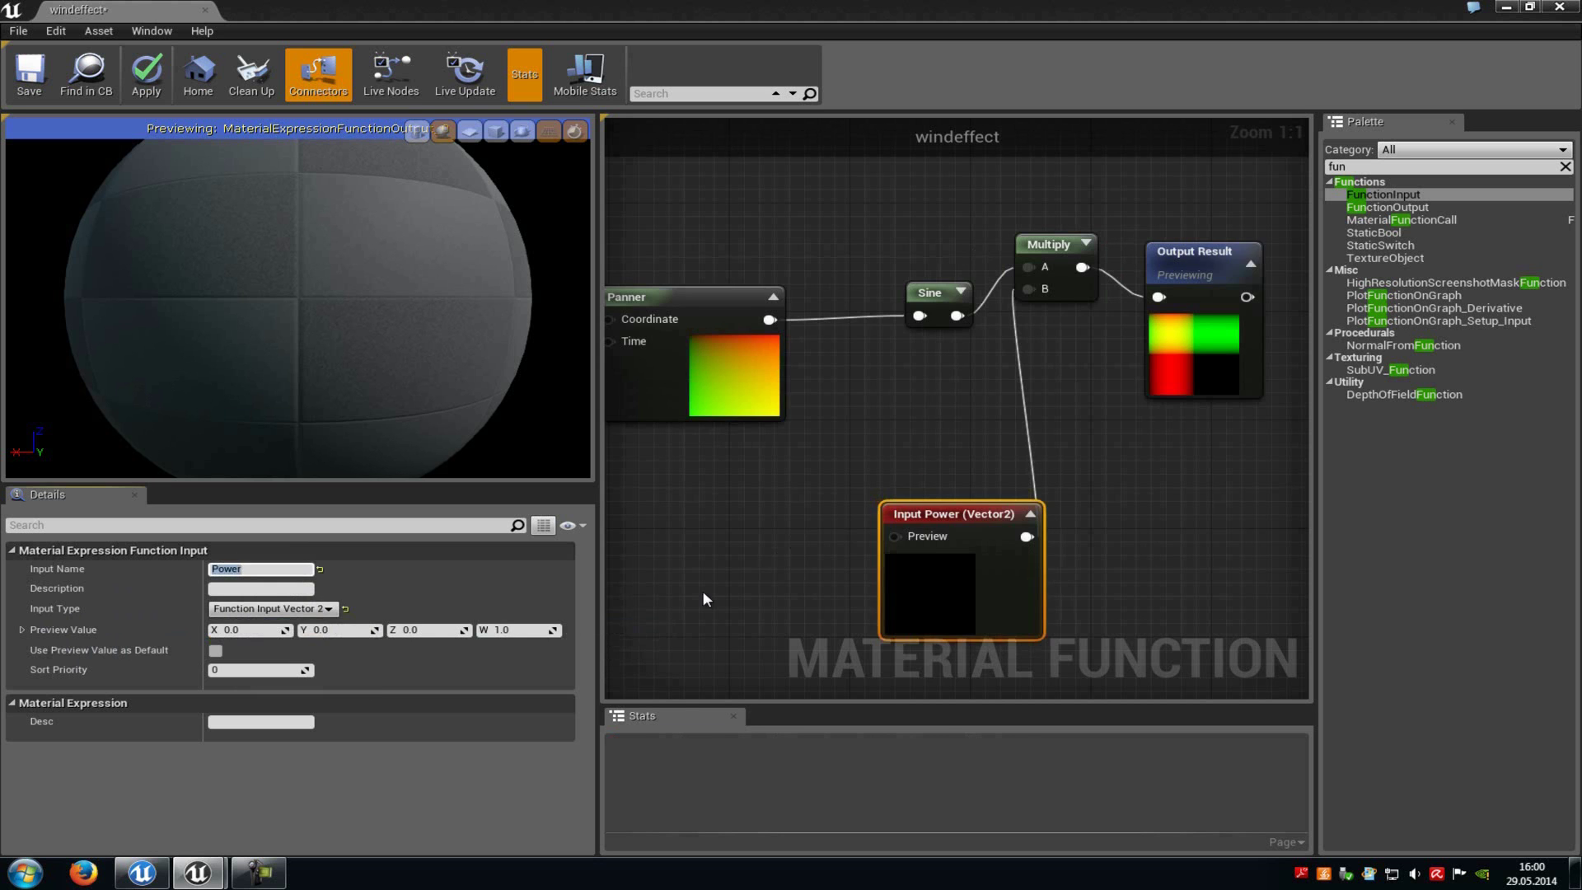
- Add a Constant2Vector node and connect it to the Preview pin of the Power input
right_drag(704, 591, 788, 523)
click(787, 522)
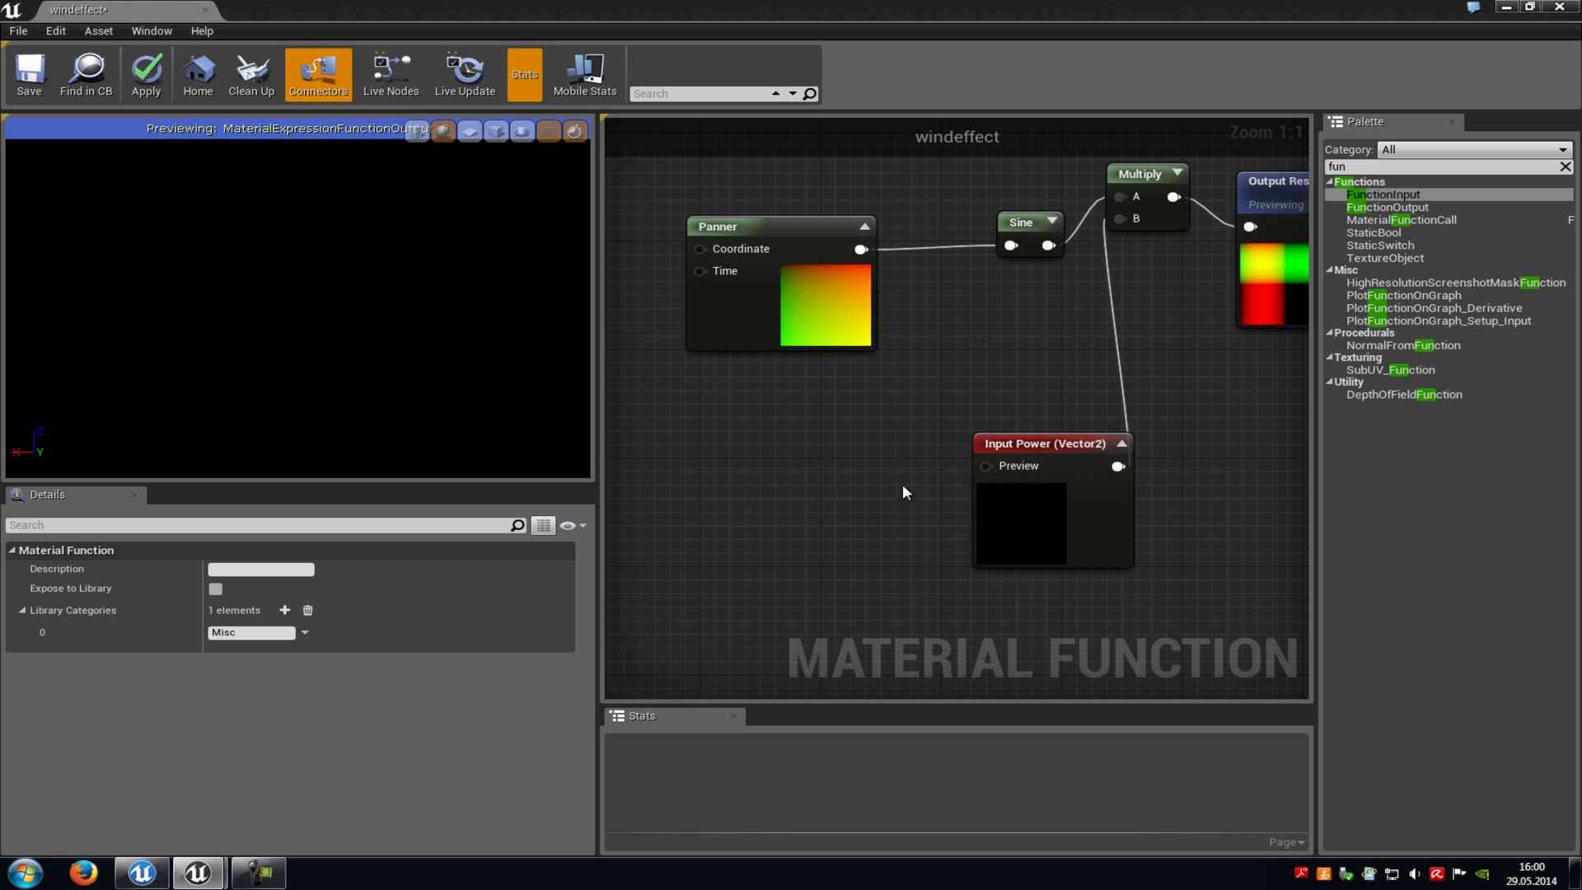
click(710, 495)
drag(831, 519, 986, 466)
scroll(699, 409, down, 3)
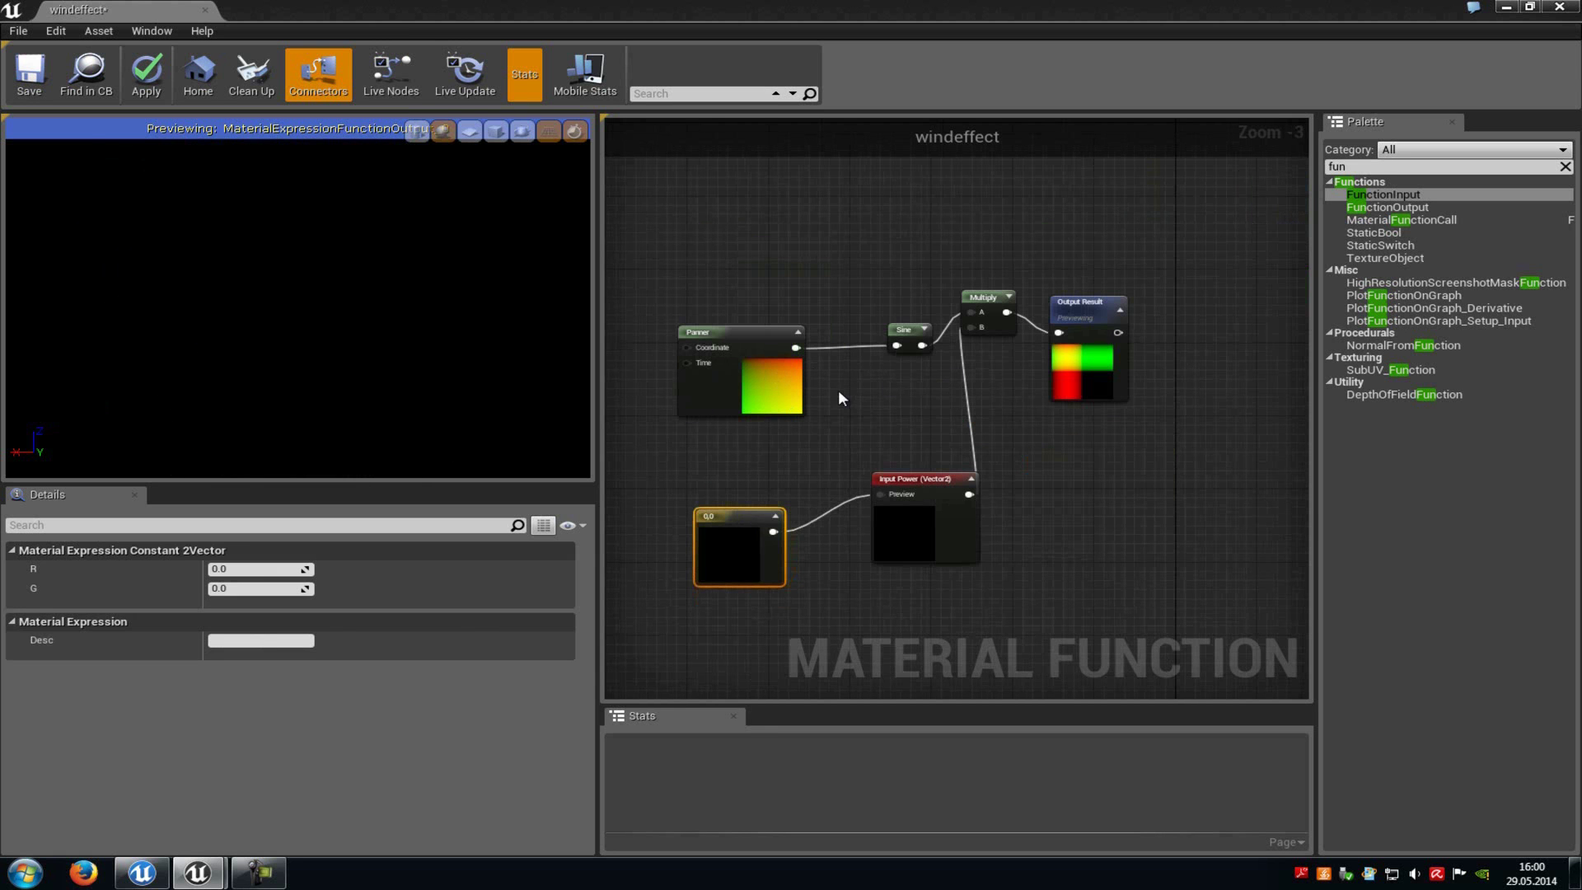
- Set the material function's description to "this will create a wind effect"
right_drag(889, 398, 912, 398)
click(912, 398)
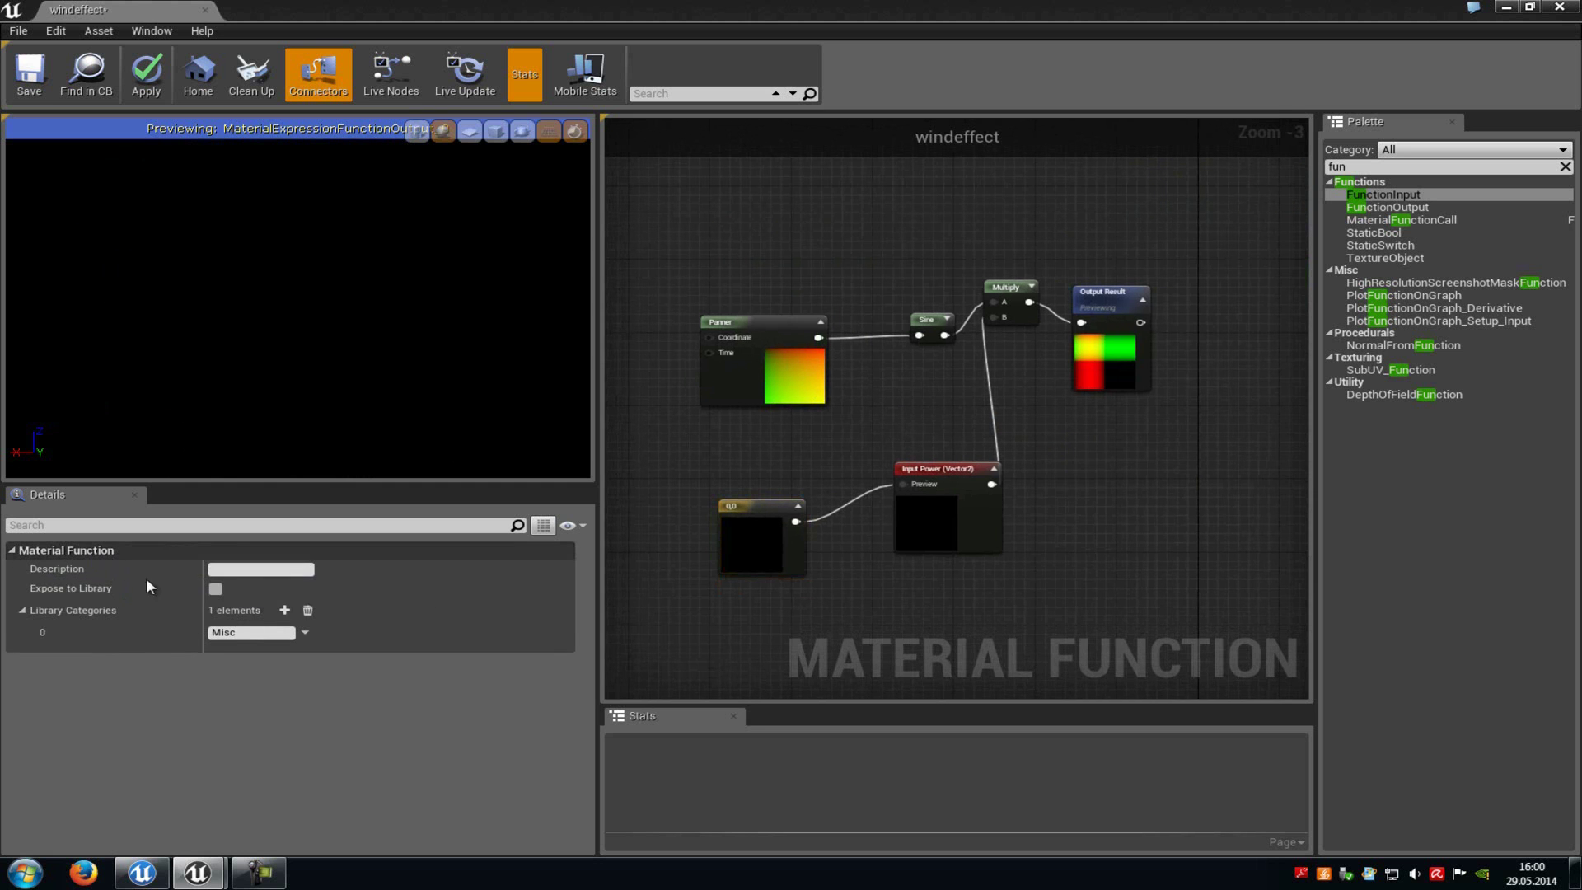
click(245, 570)
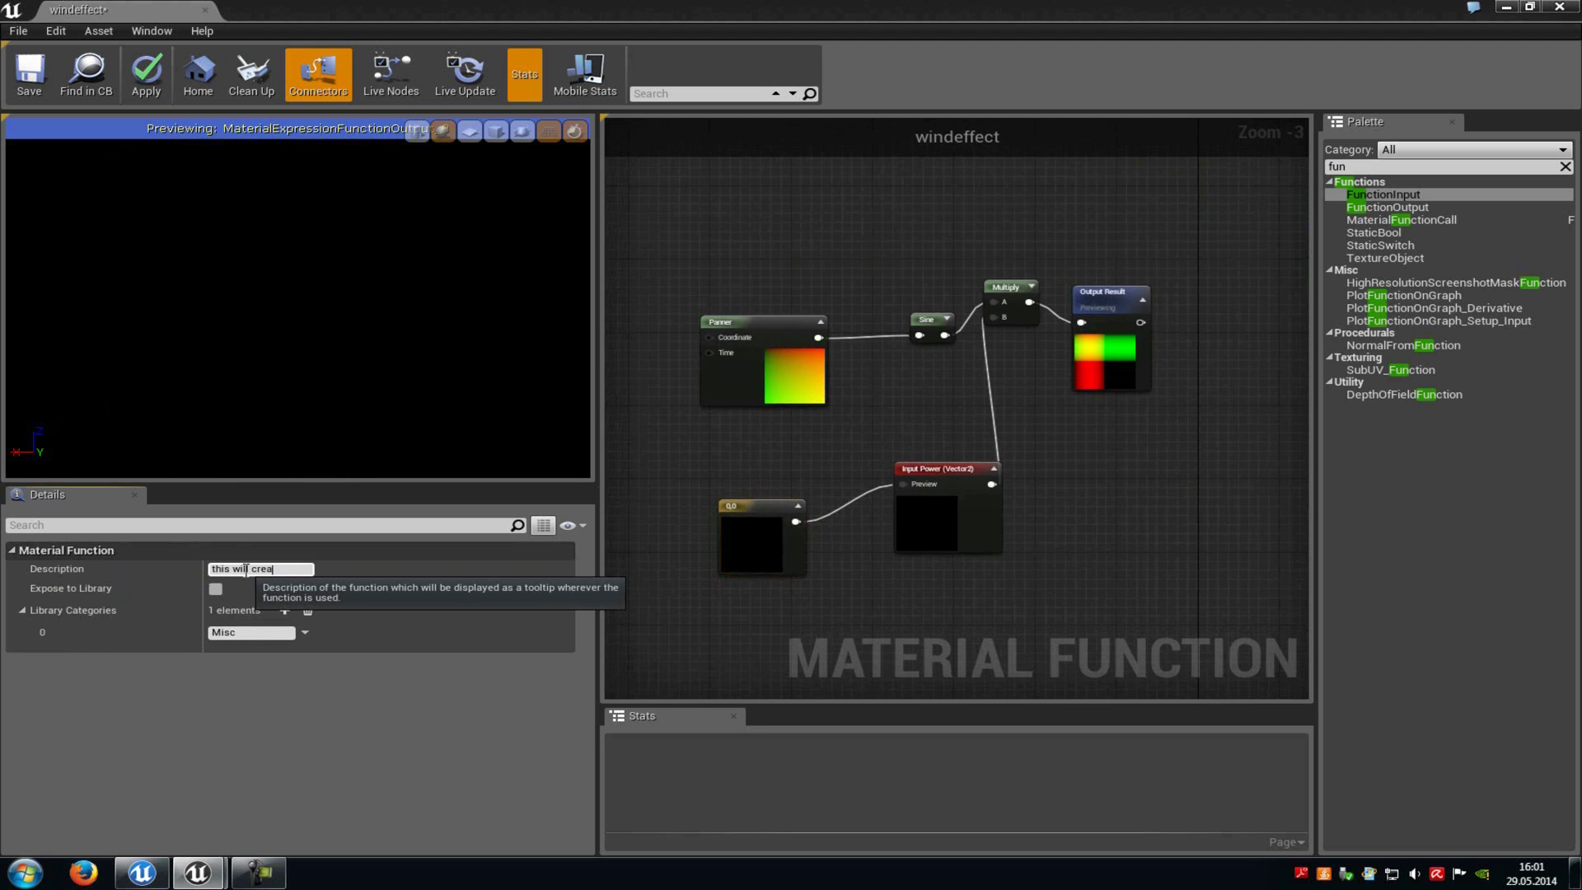
key(Return)
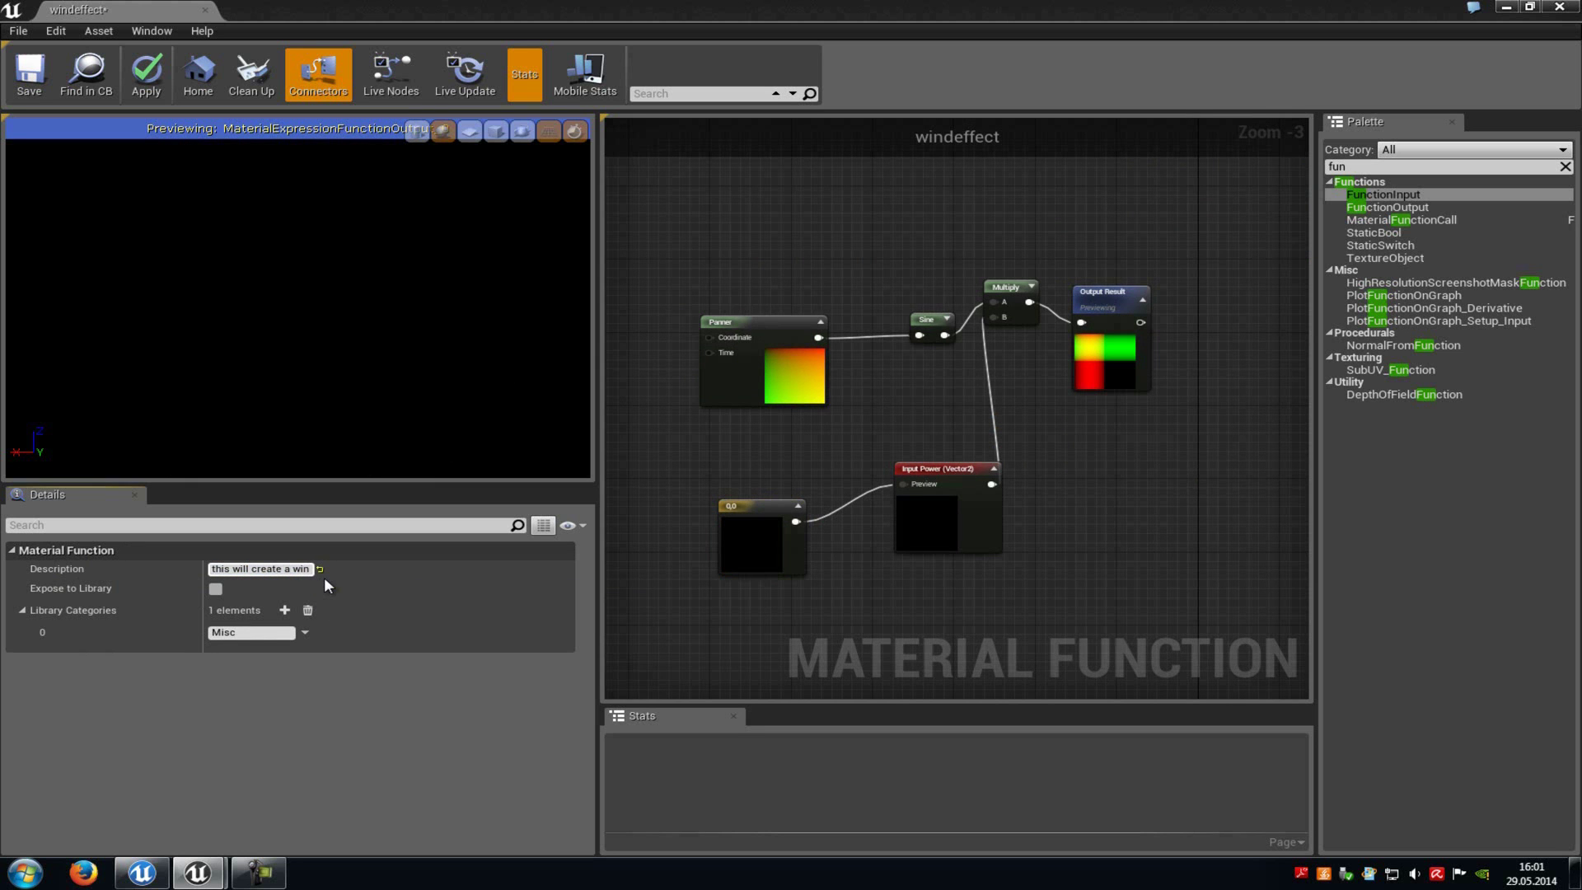
text(ct)
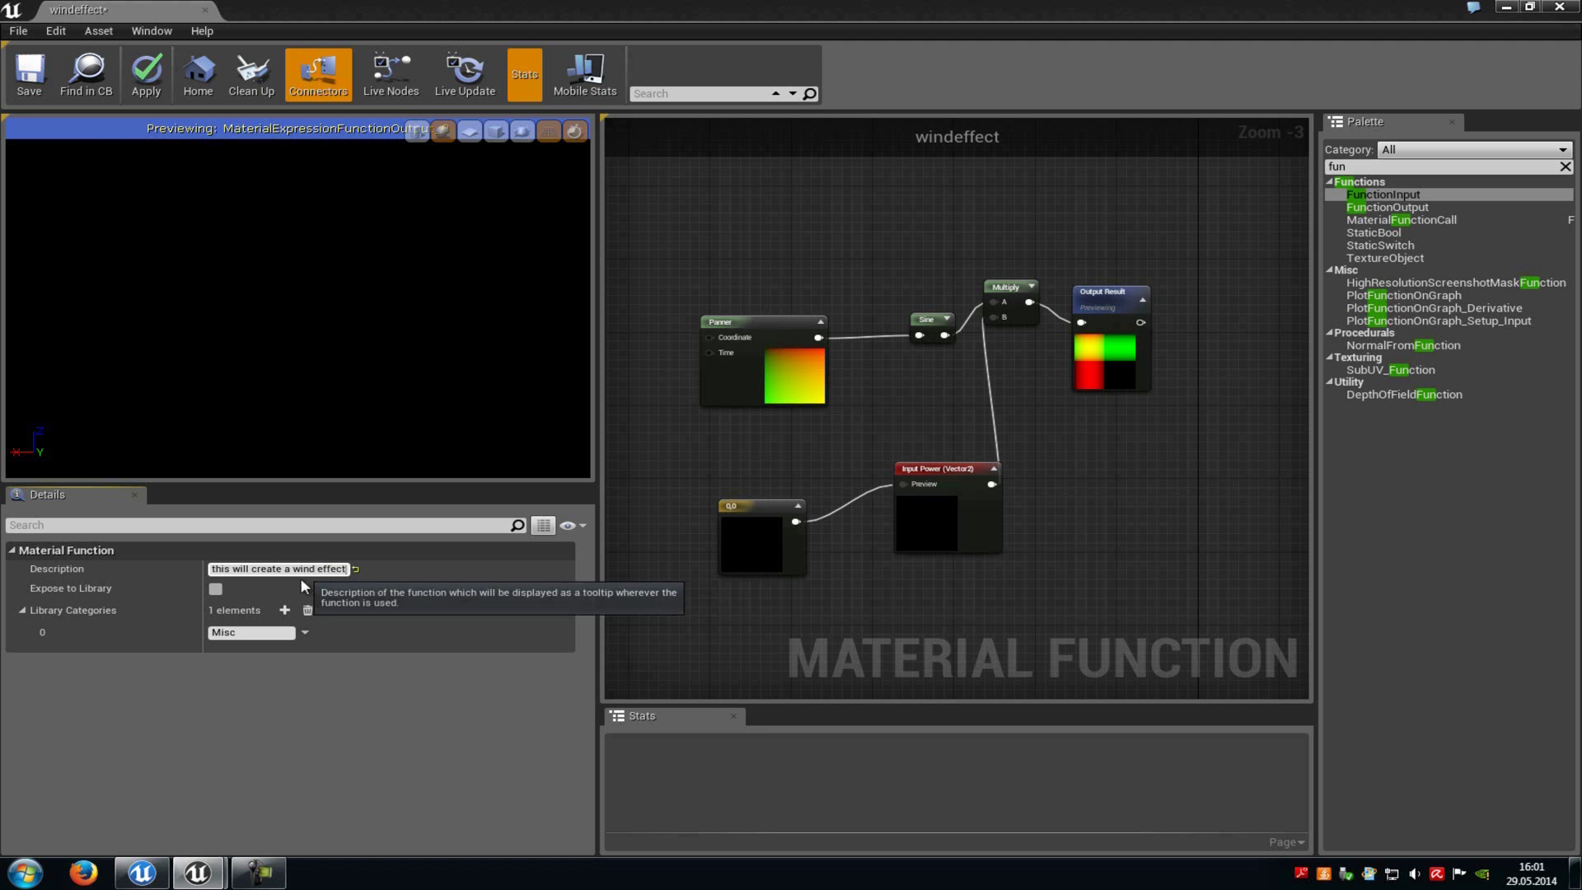
click(511, 694)
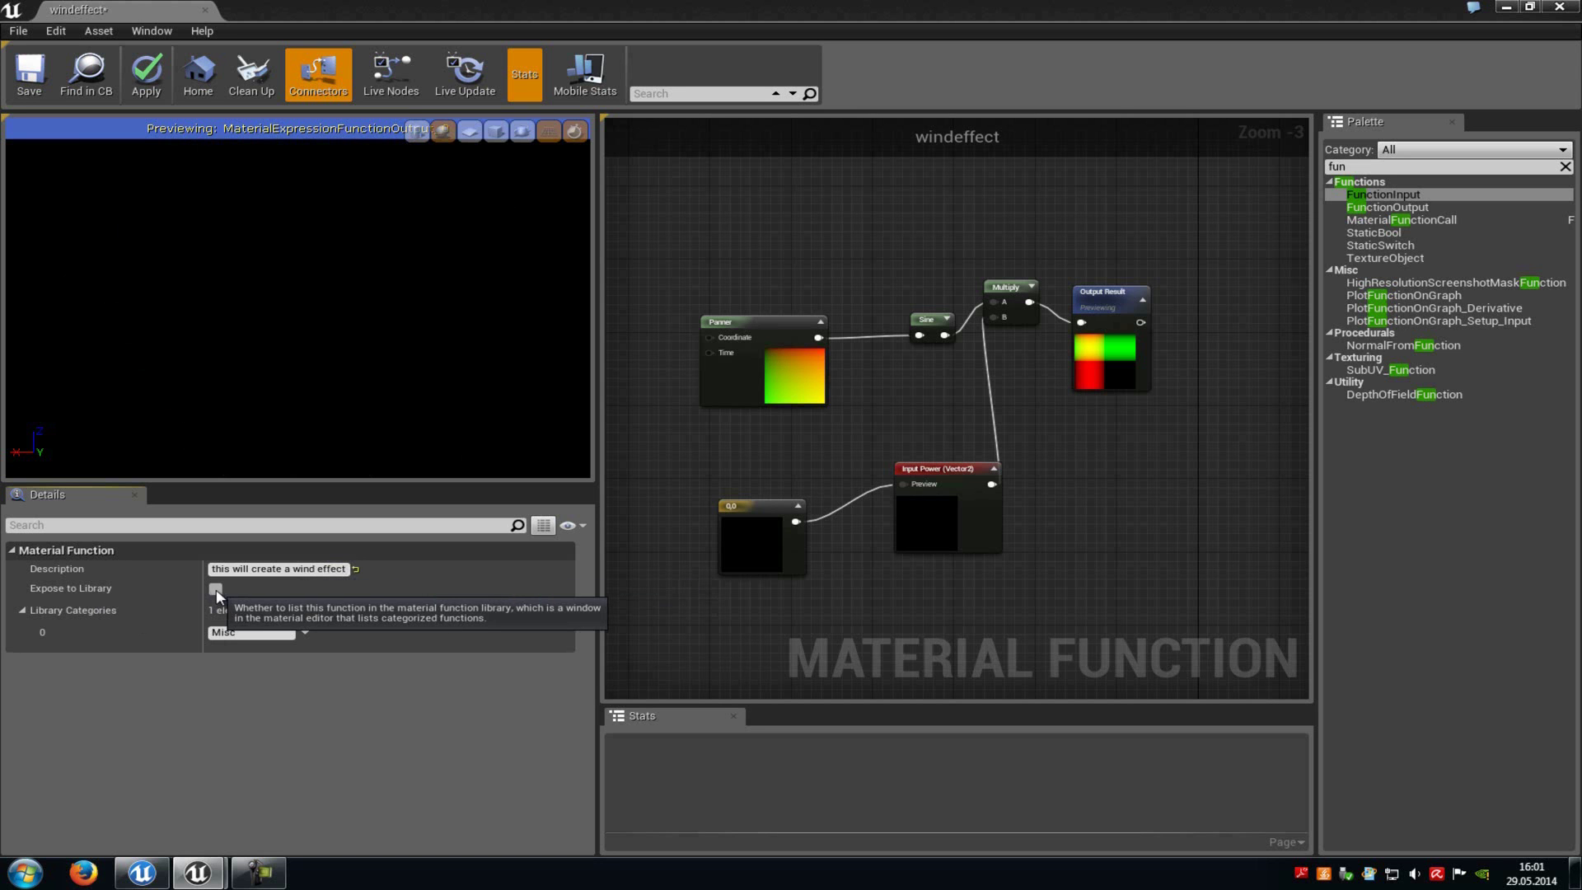
- Open the Laubblatt2_diff_Mat material from the CAEDE folder and bring its node graph into view
click(1529, 6)
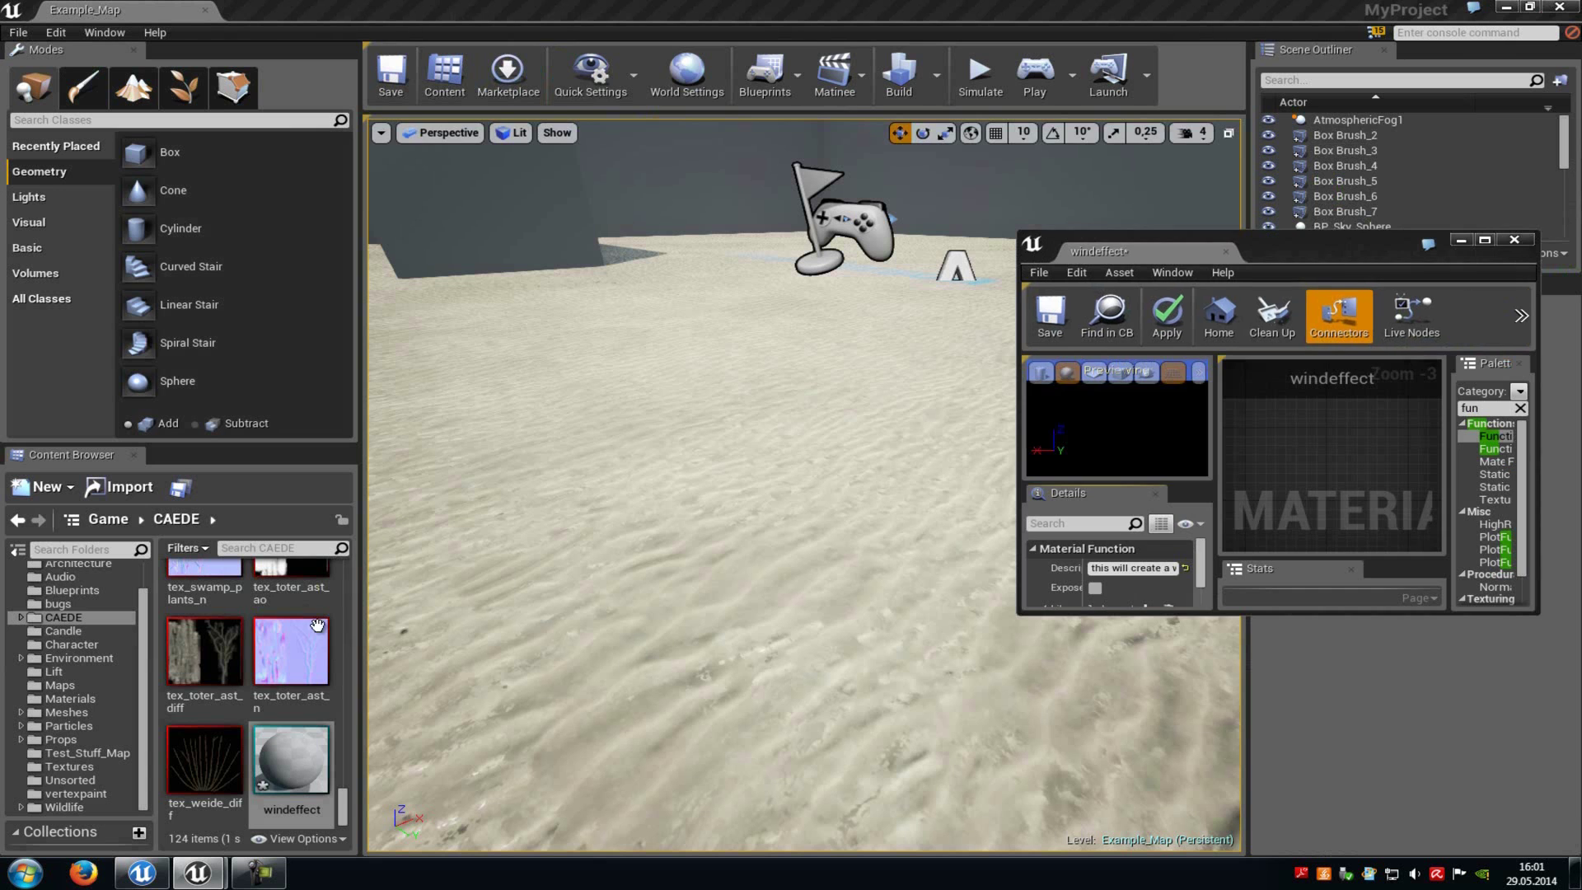
drag(344, 816, 344, 603)
scroll(314, 626, up, 2)
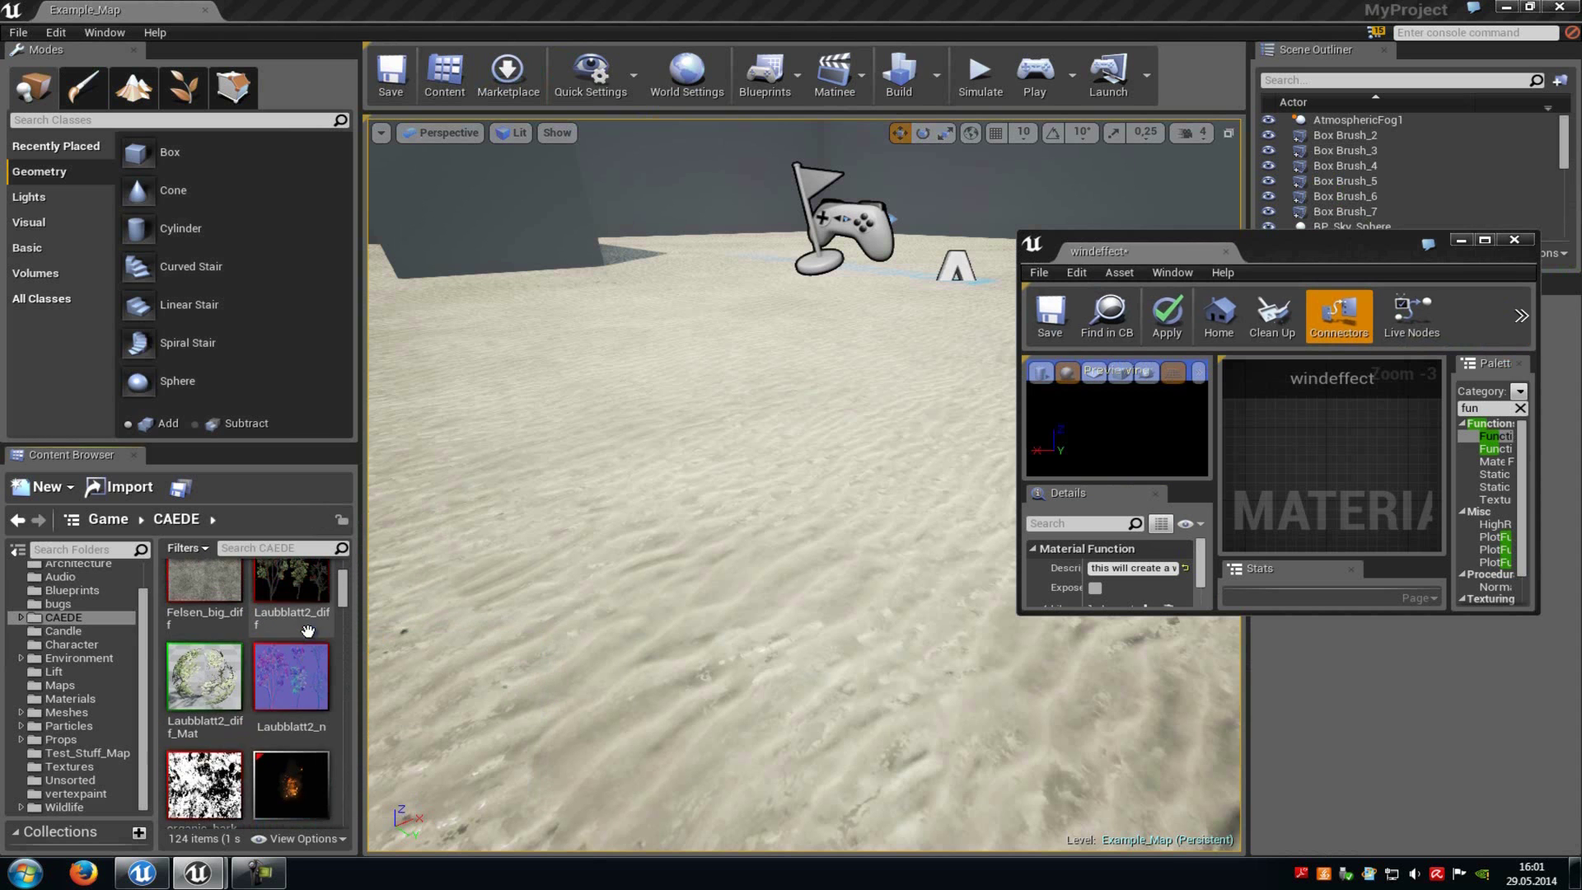
double_click(204, 680)
click(1485, 240)
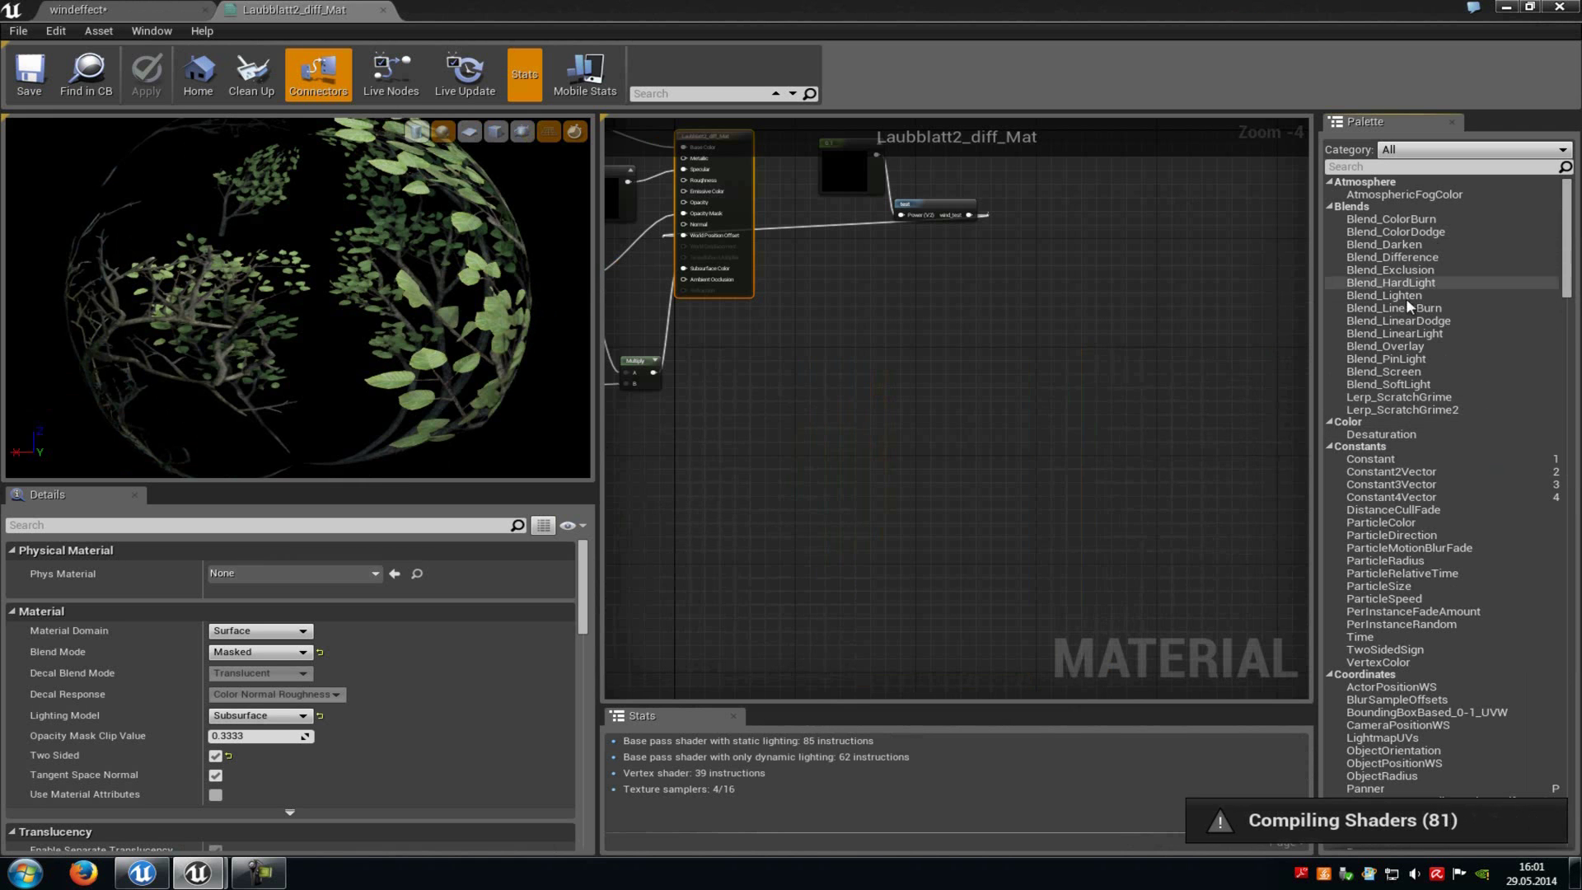
scroll(947, 407, down, 2)
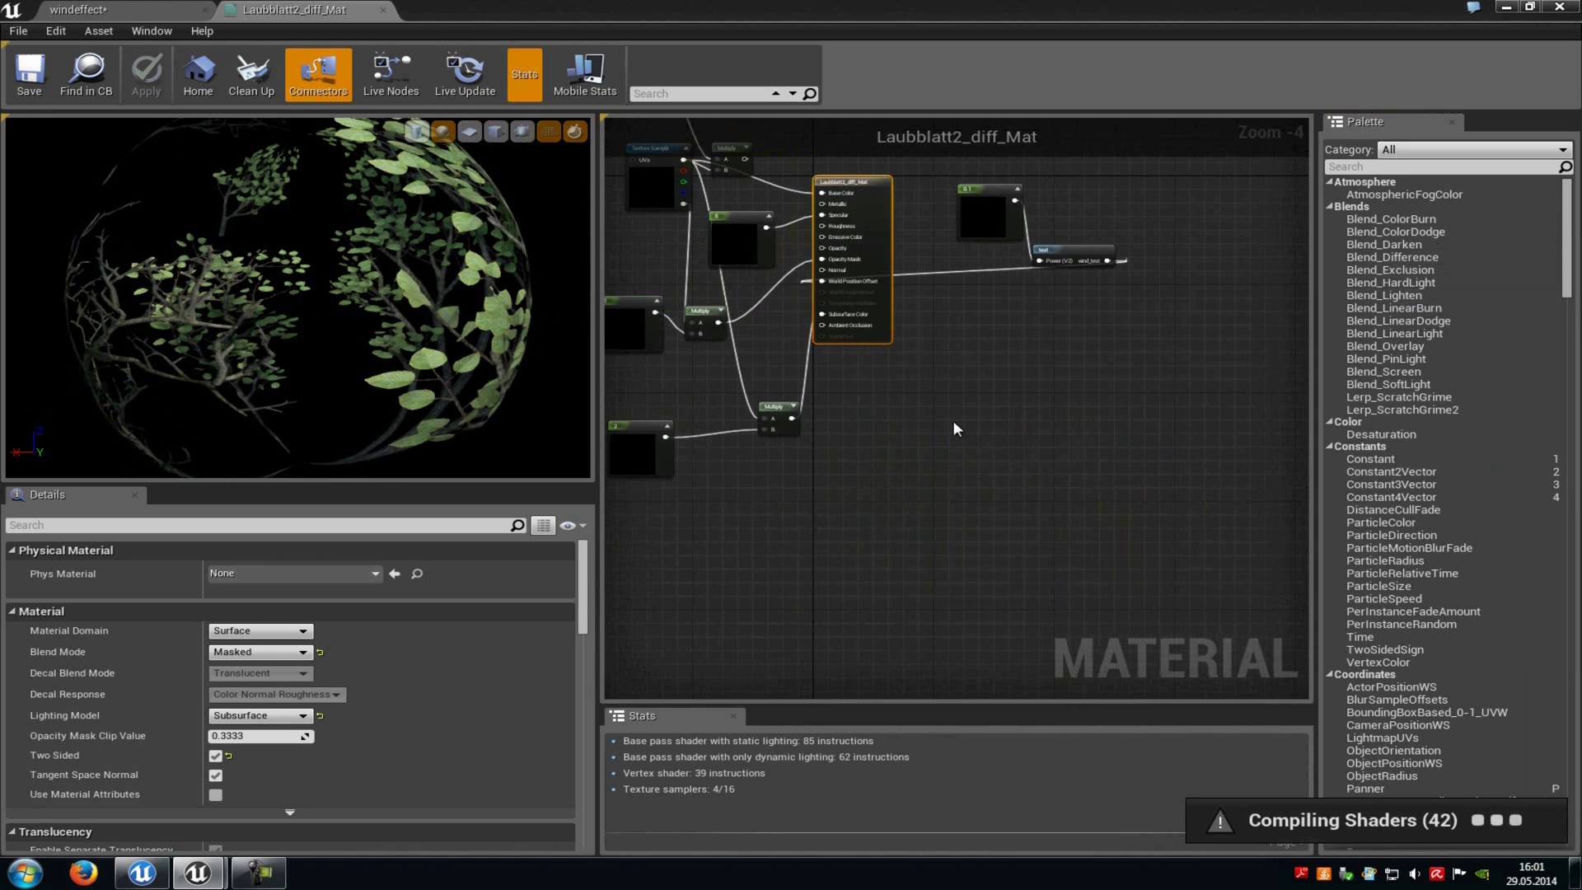
- Expose the windeffect function to the library under the category test_wind_cat, and apply the changes before closing it
click(99, 12)
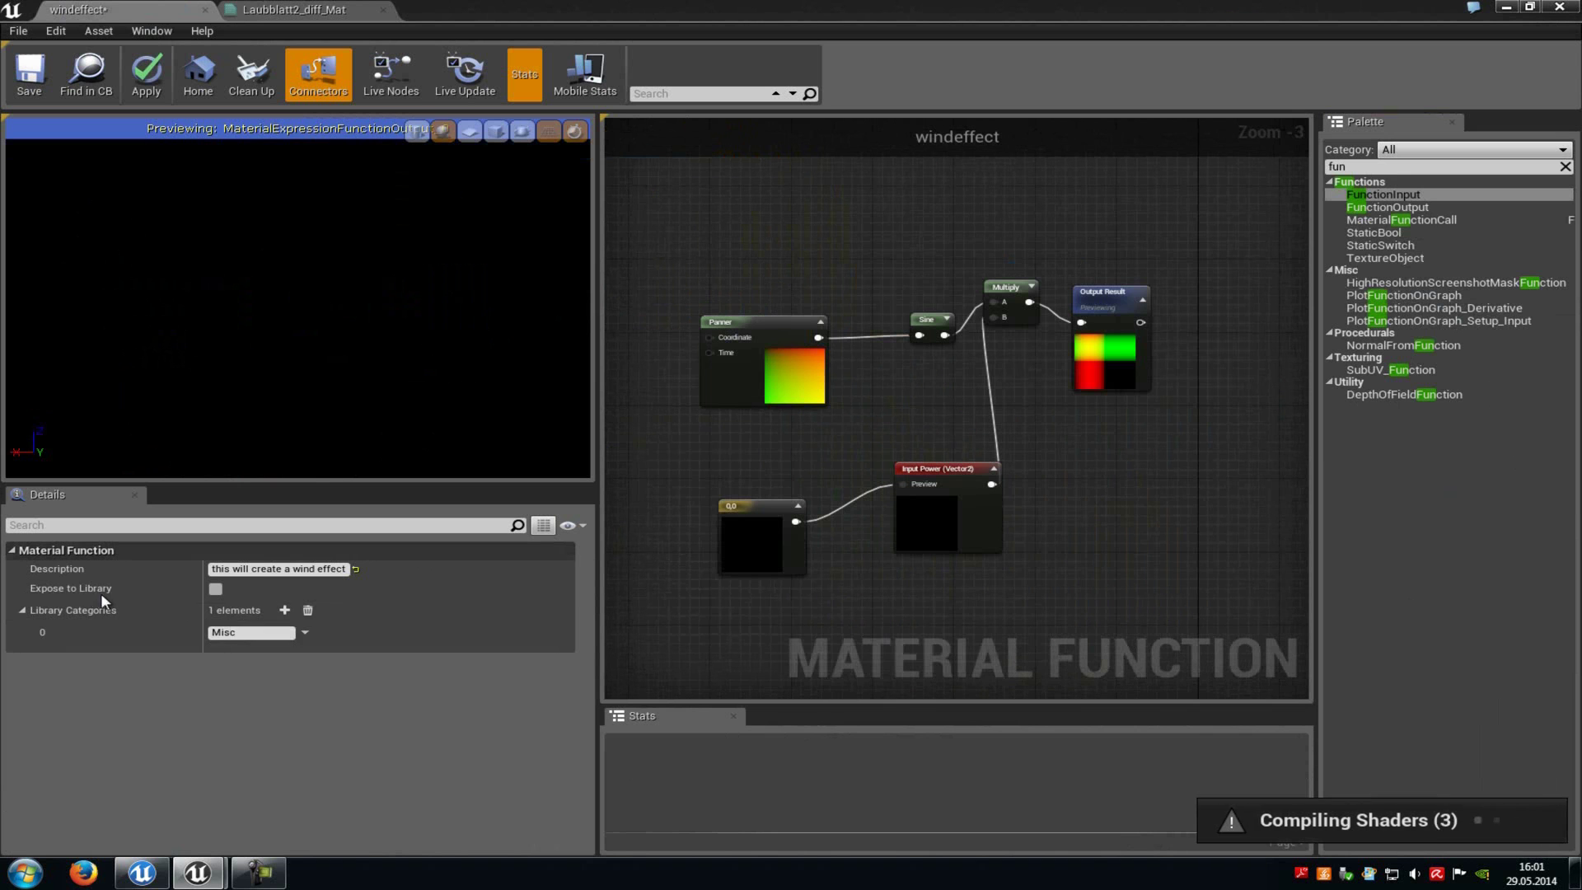
click(215, 589)
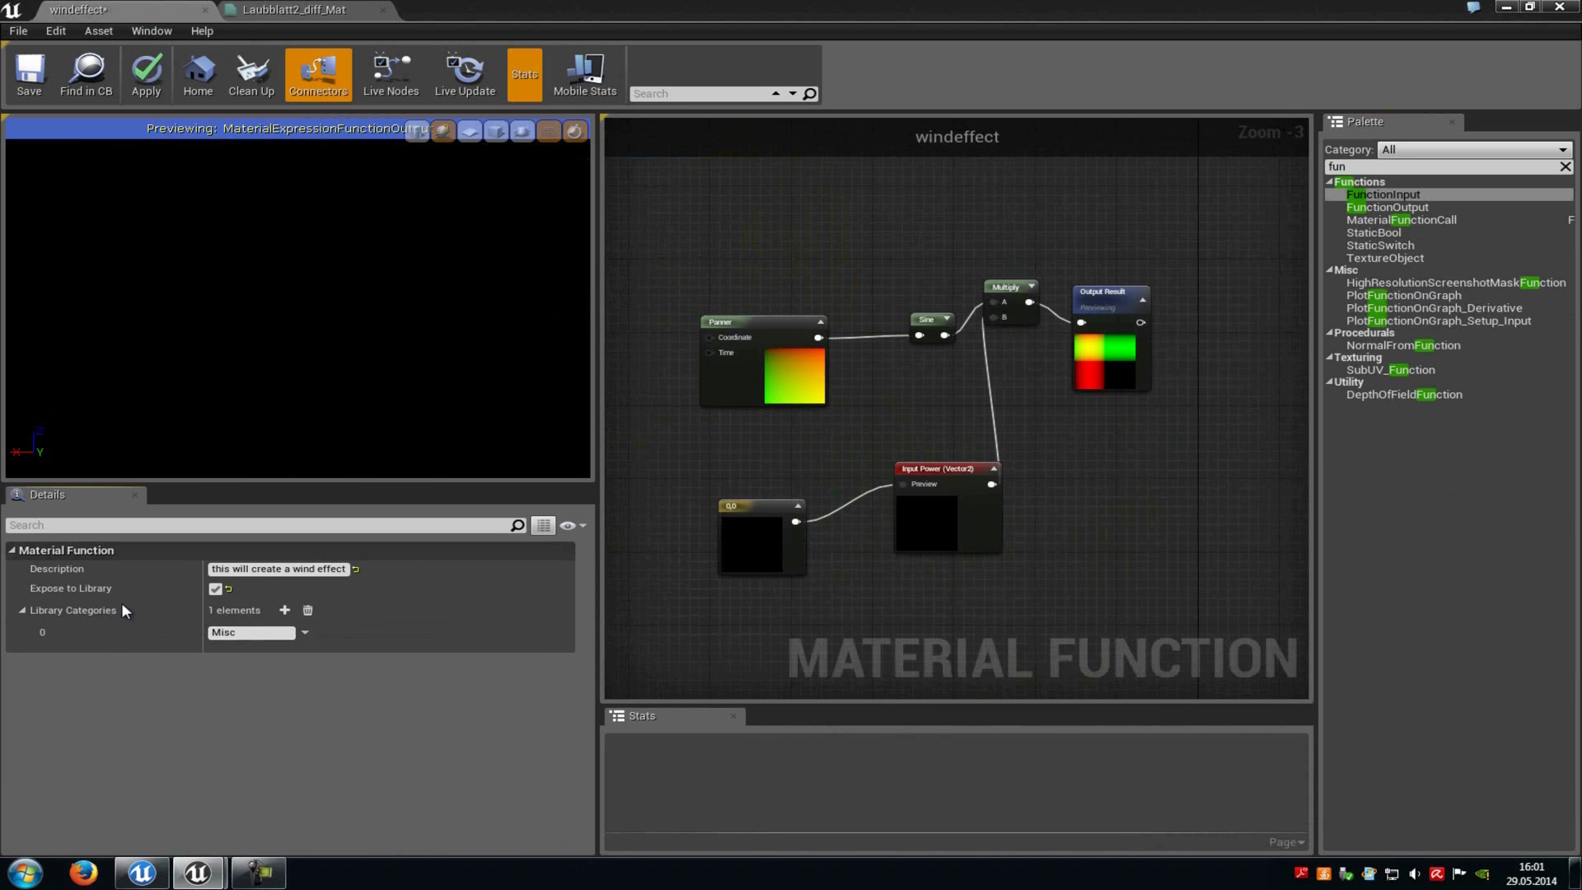
click(250, 638)
text(test_wind_cat)
click(1189, 560)
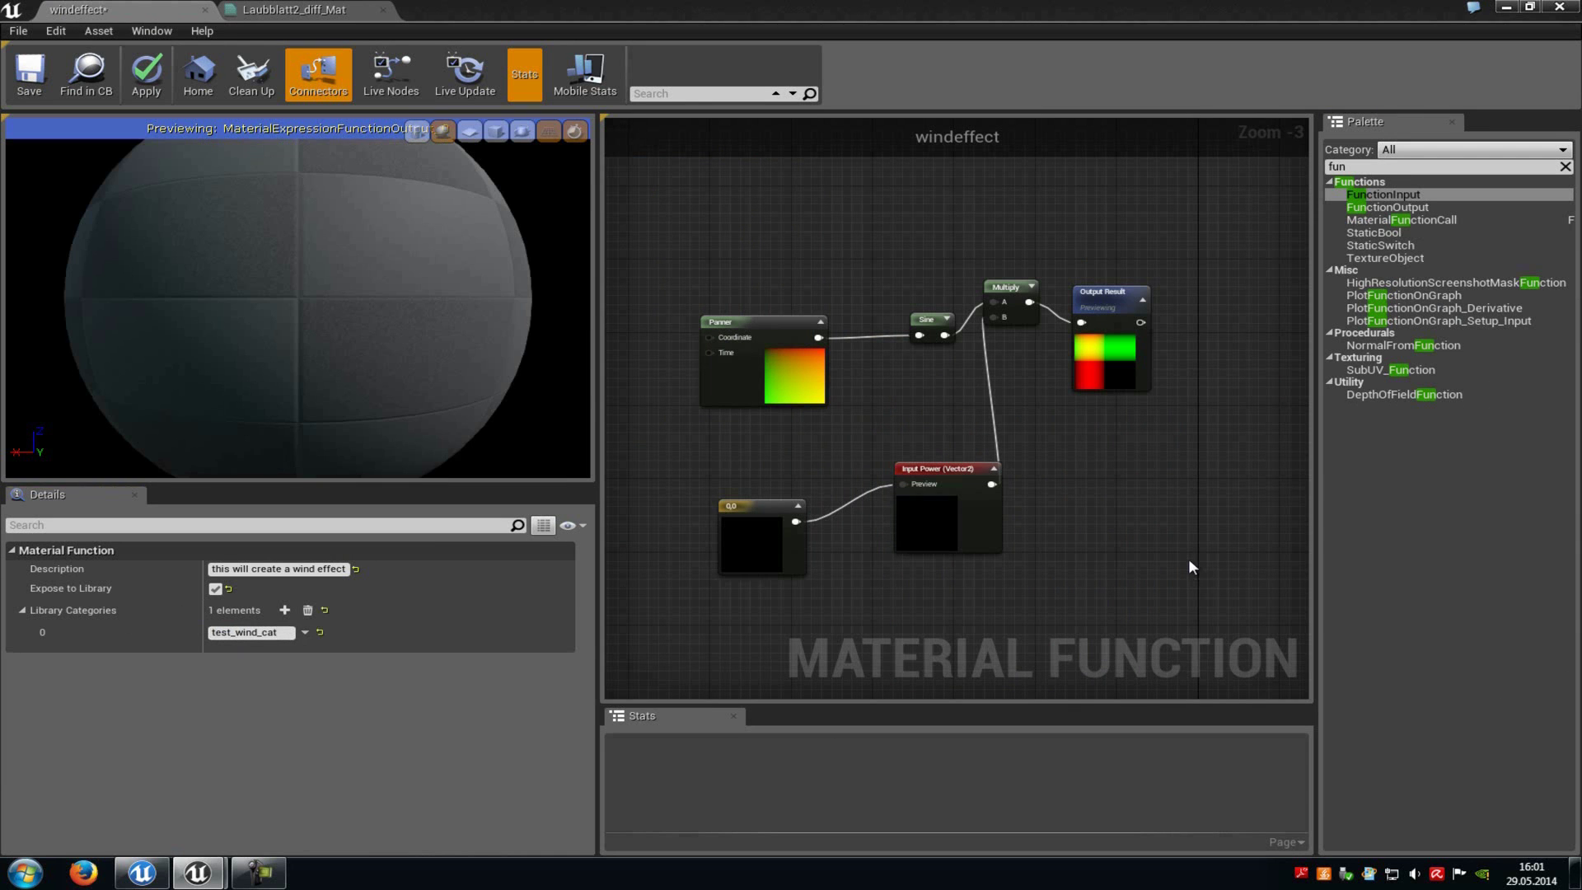
click(146, 73)
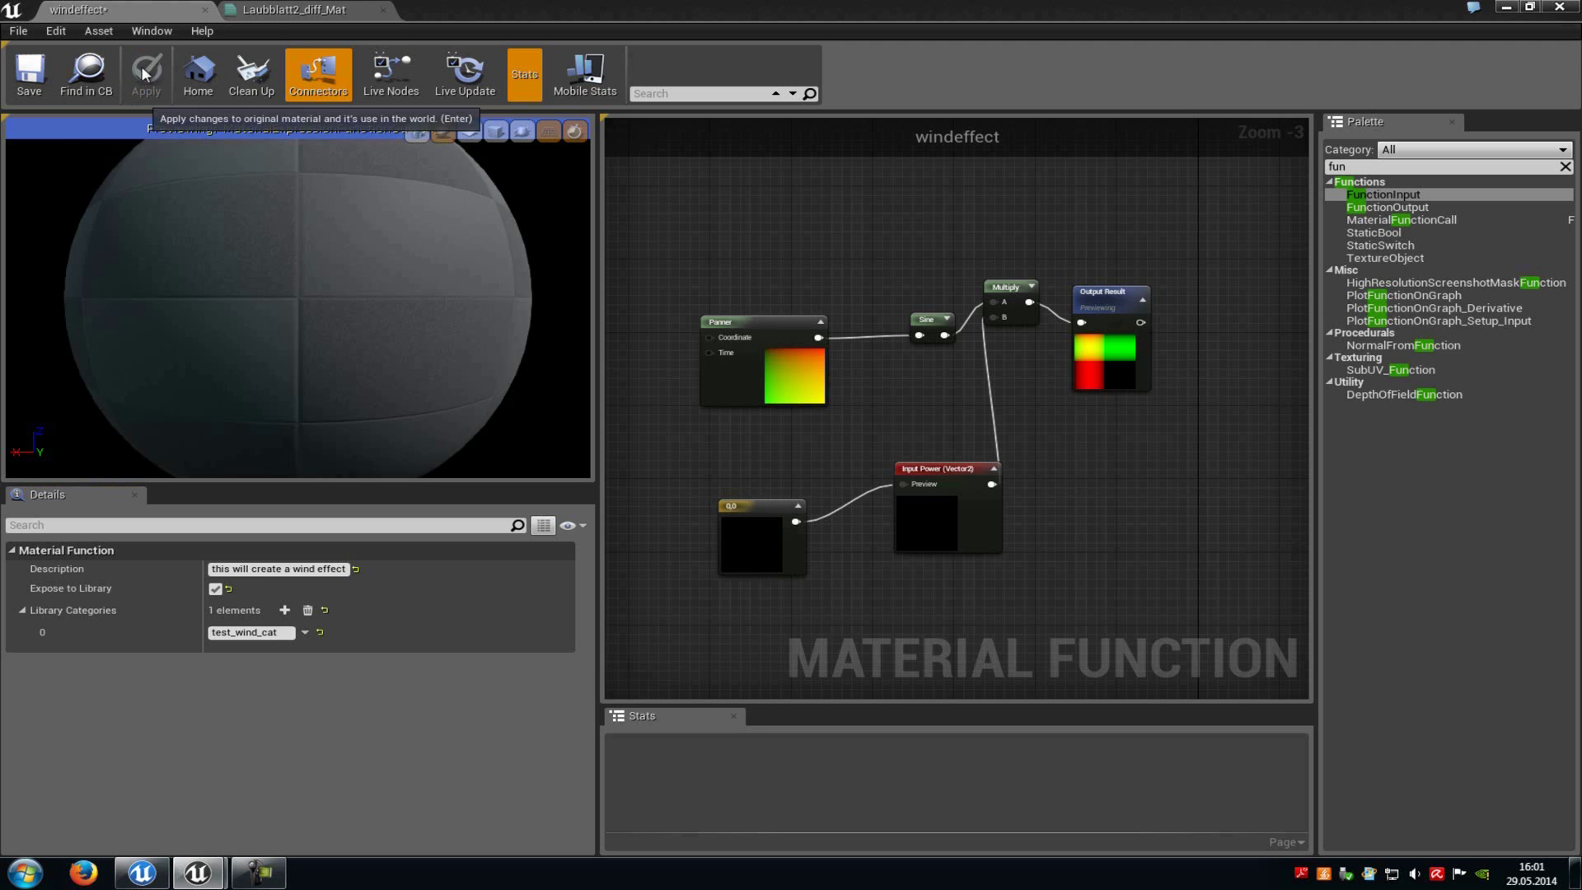
click(204, 10)
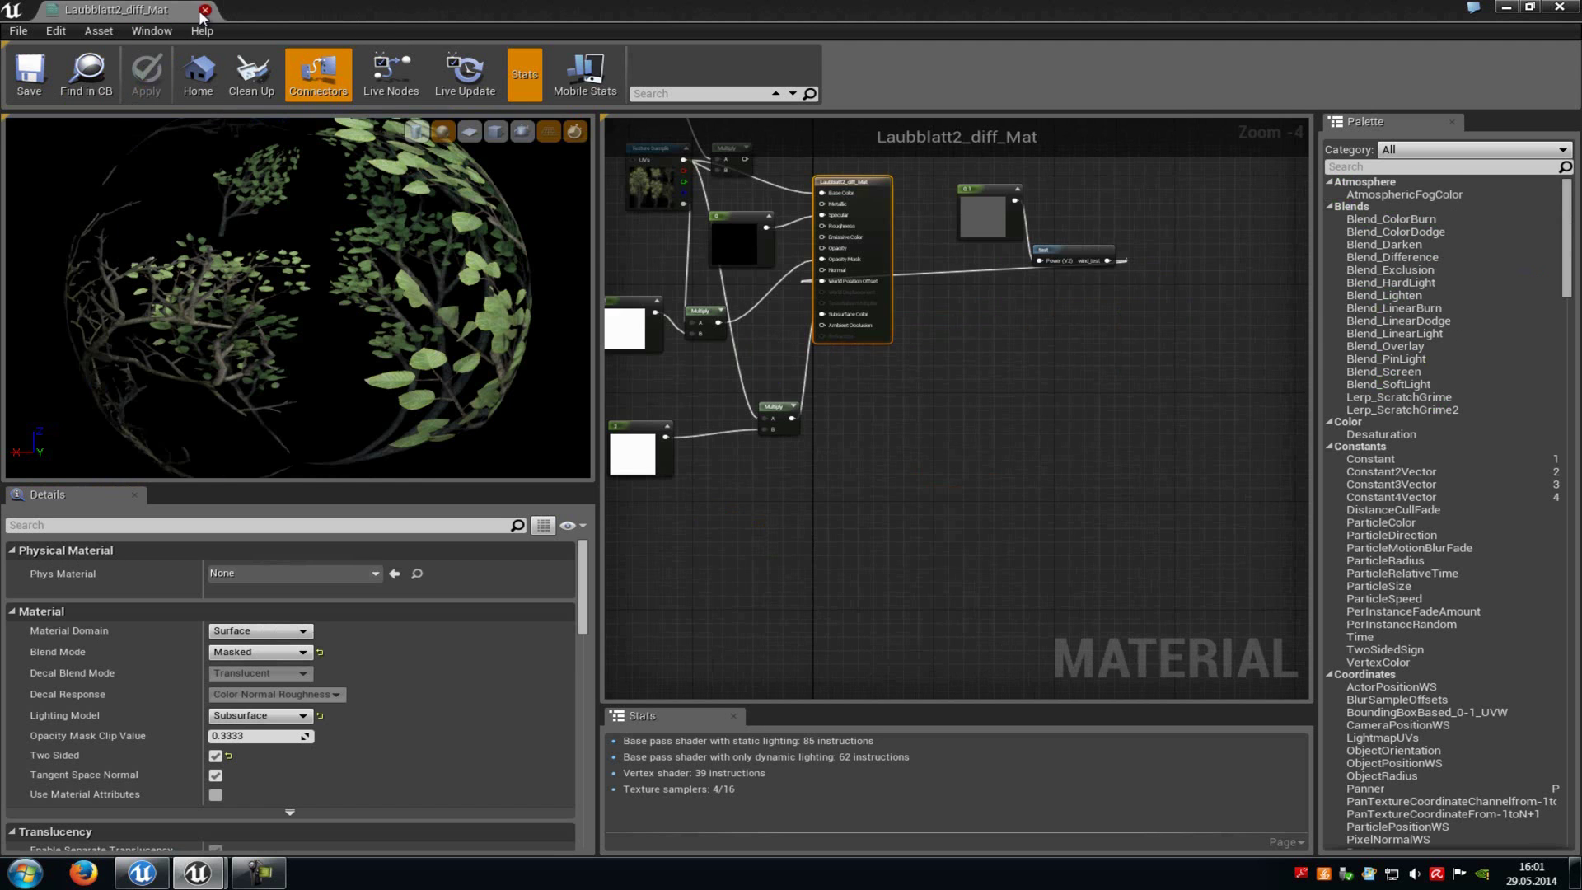
- Find the windeffect function by searching for "wind" and place its node in the empty graph area below the material node
right_drag(934, 297, 1100, 394)
click(1365, 166)
text(wind)
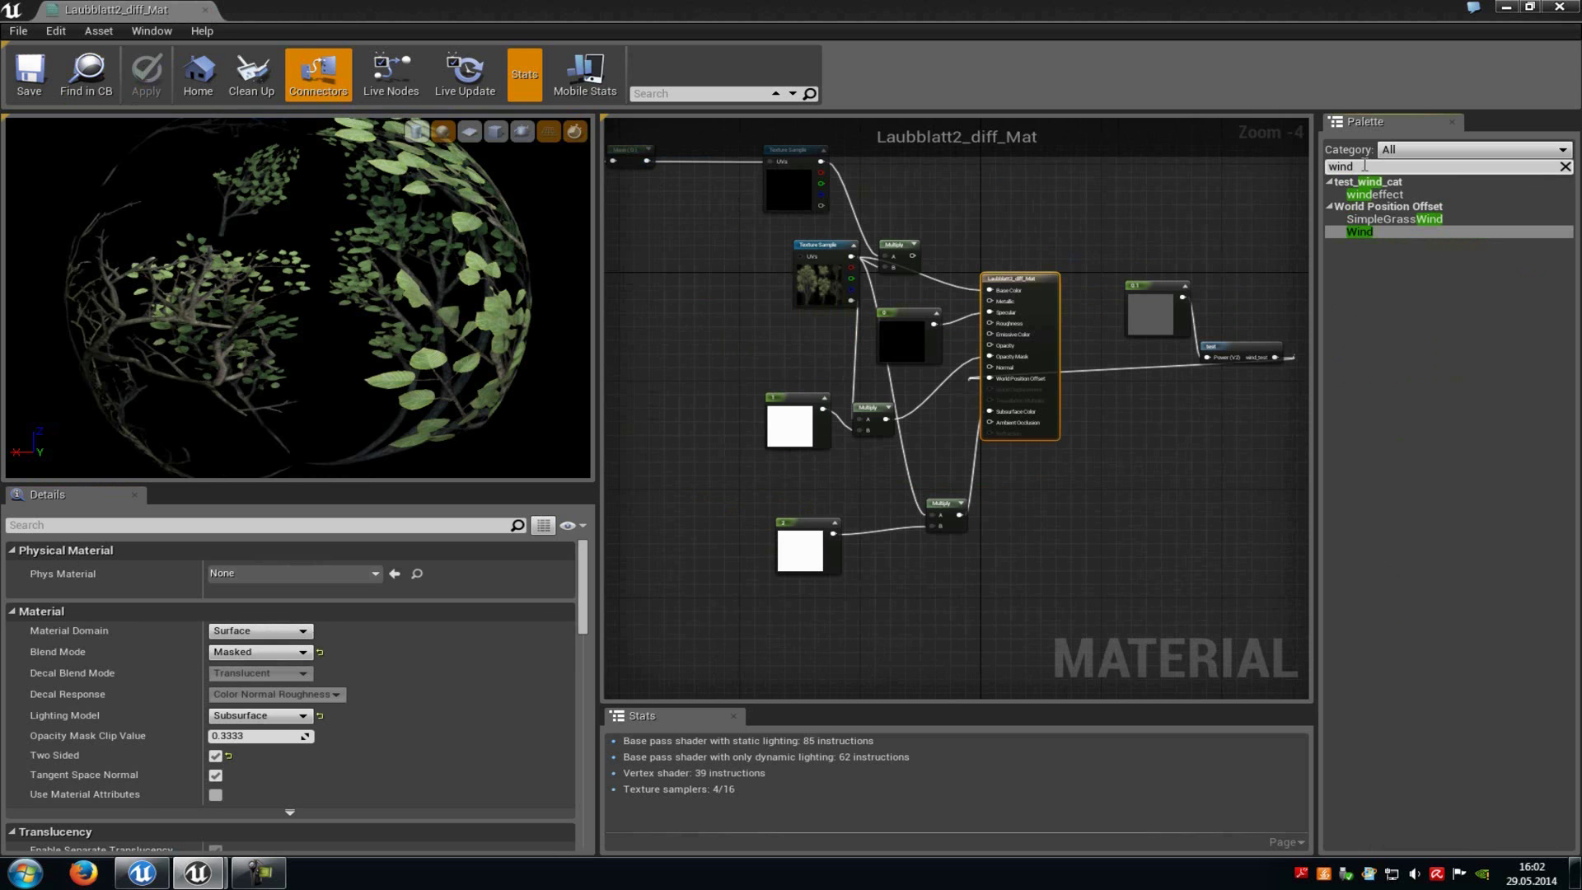
click(1393, 194)
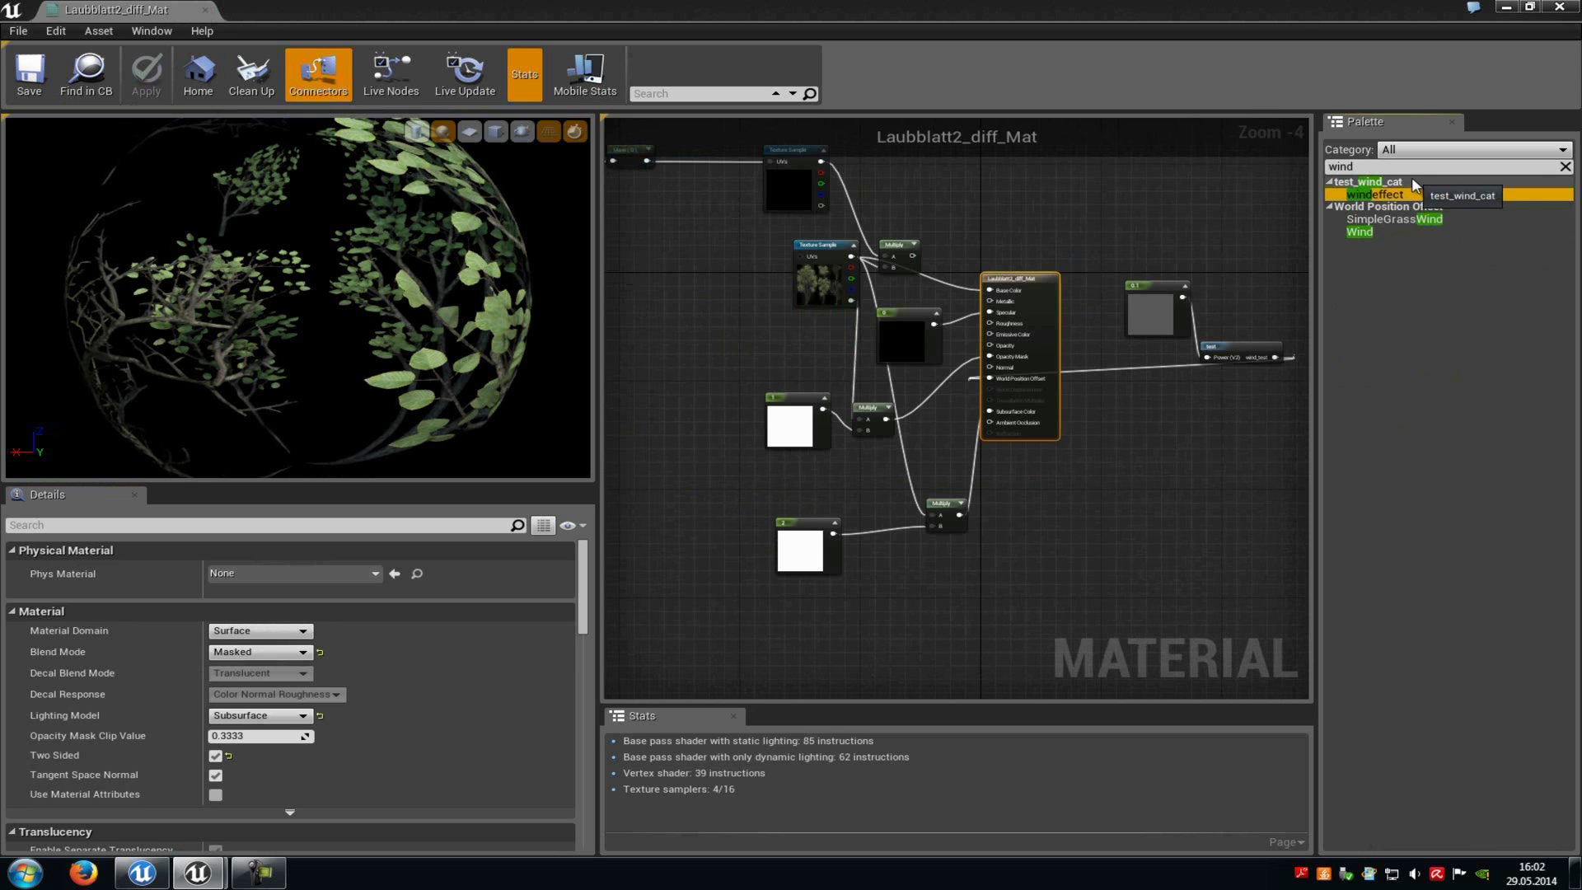
drag(1406, 193, 1072, 560)
scroll(1096, 552, up, 5)
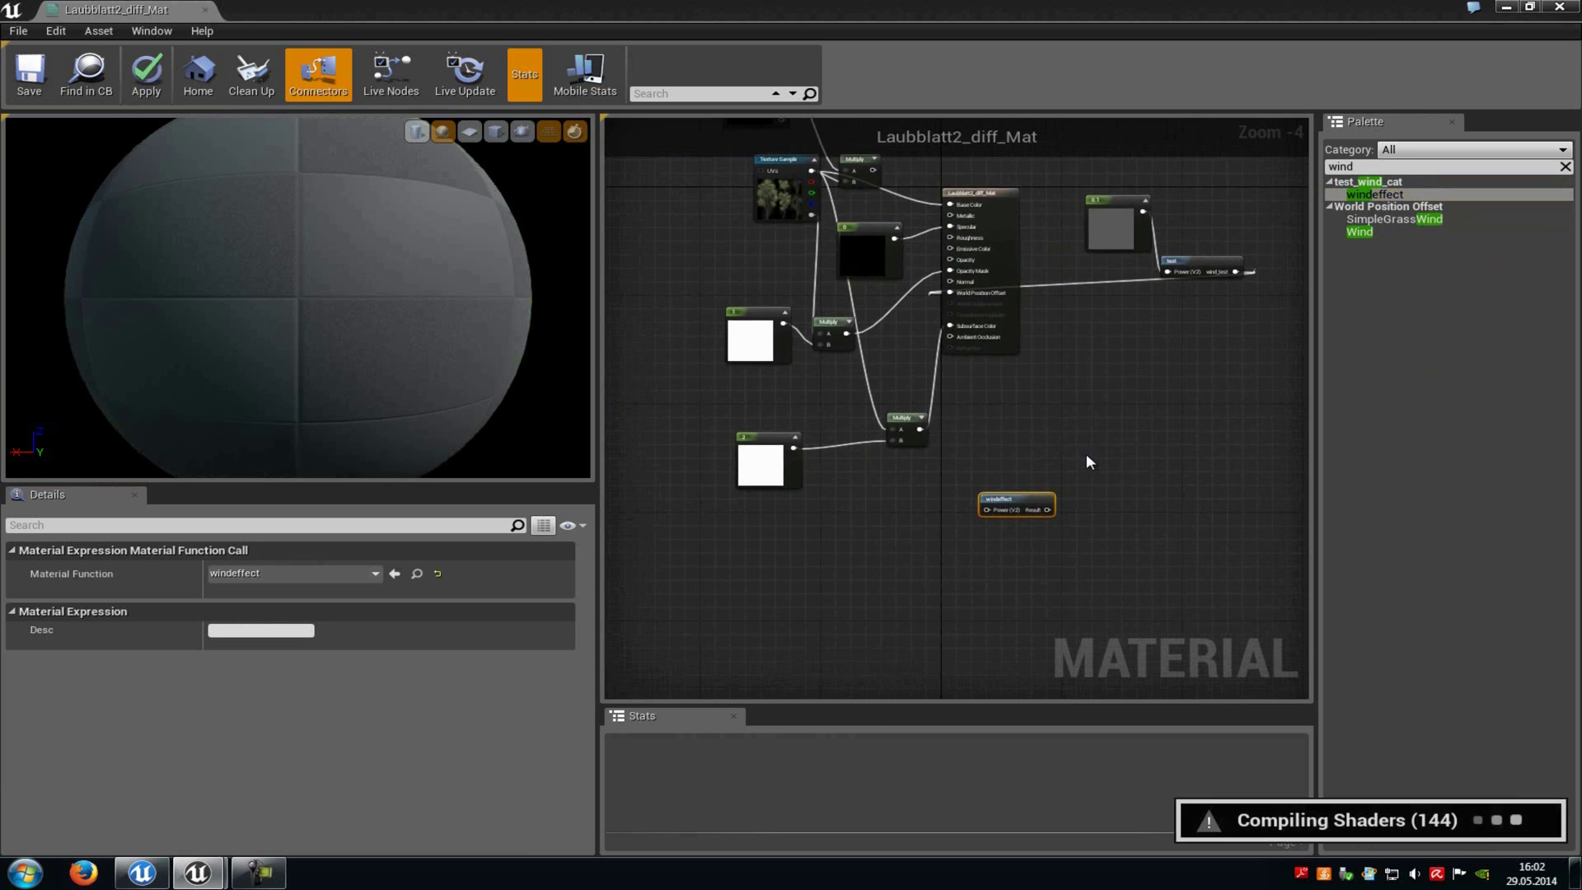
right_drag(932, 552, 1057, 547)
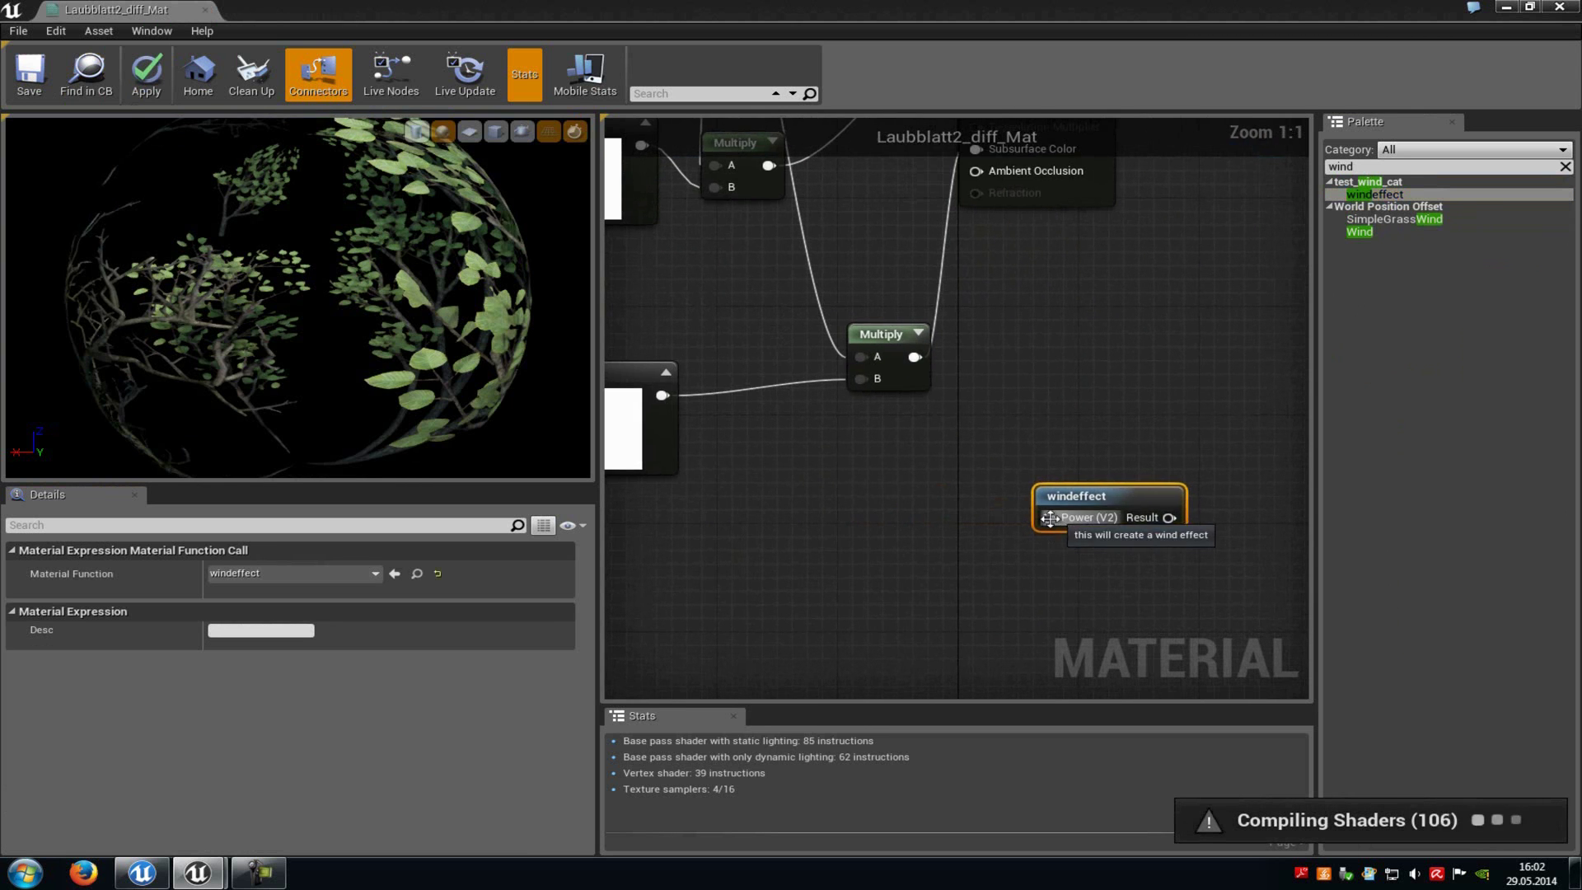
mouse_move(1047, 518)
mouse_down()
mouse_move(989, 562)
mouse_move(1055, 520)
mouse_up()
click(1194, 512)
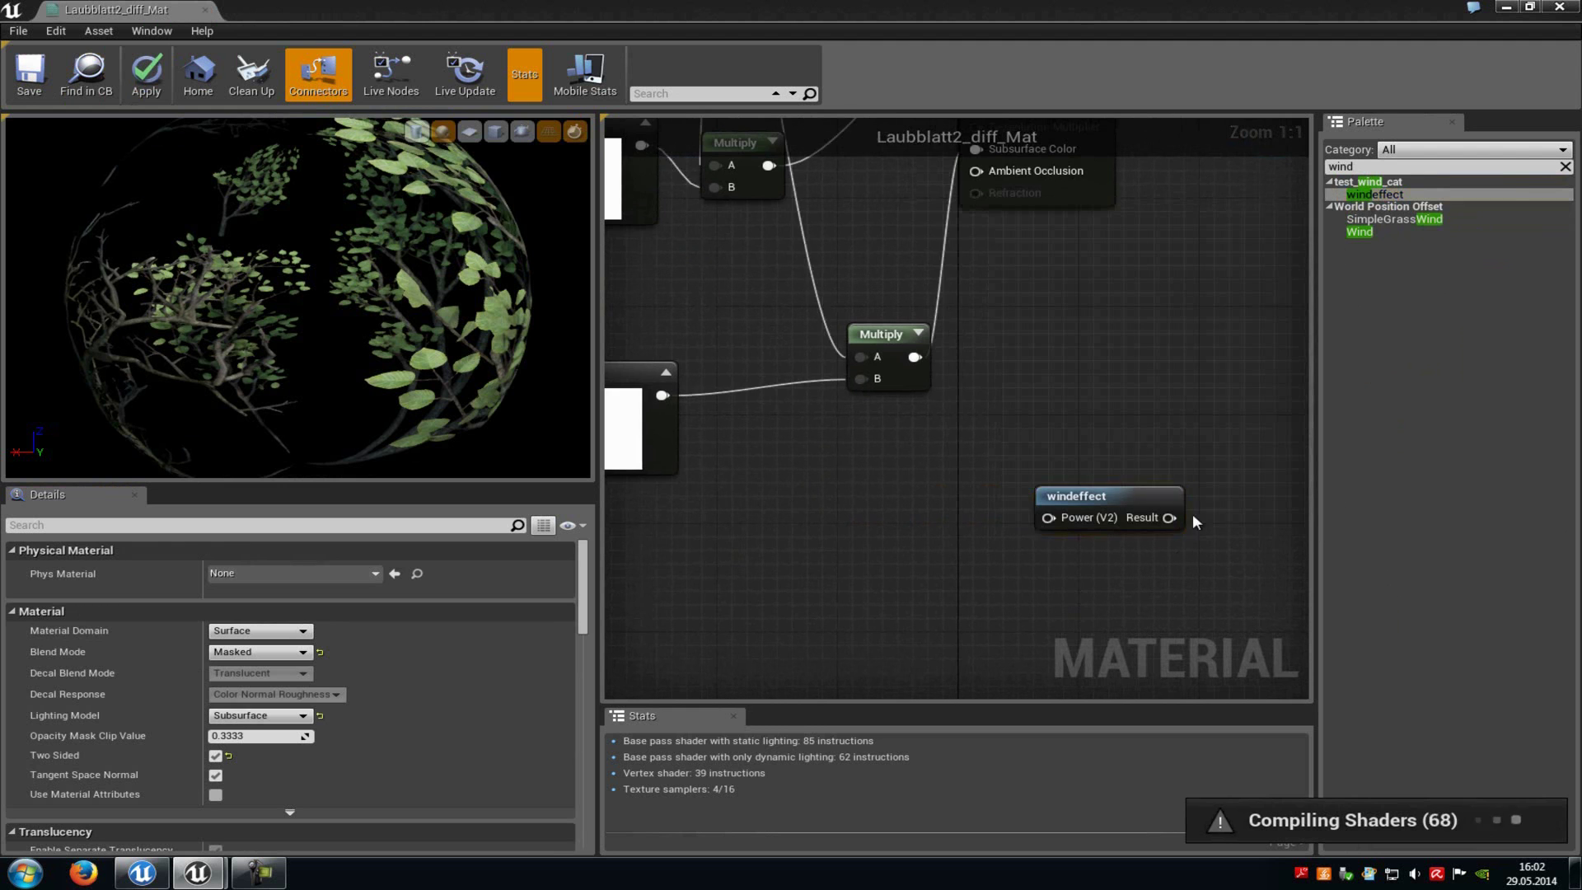
right_drag(1193, 512, 1113, 494)
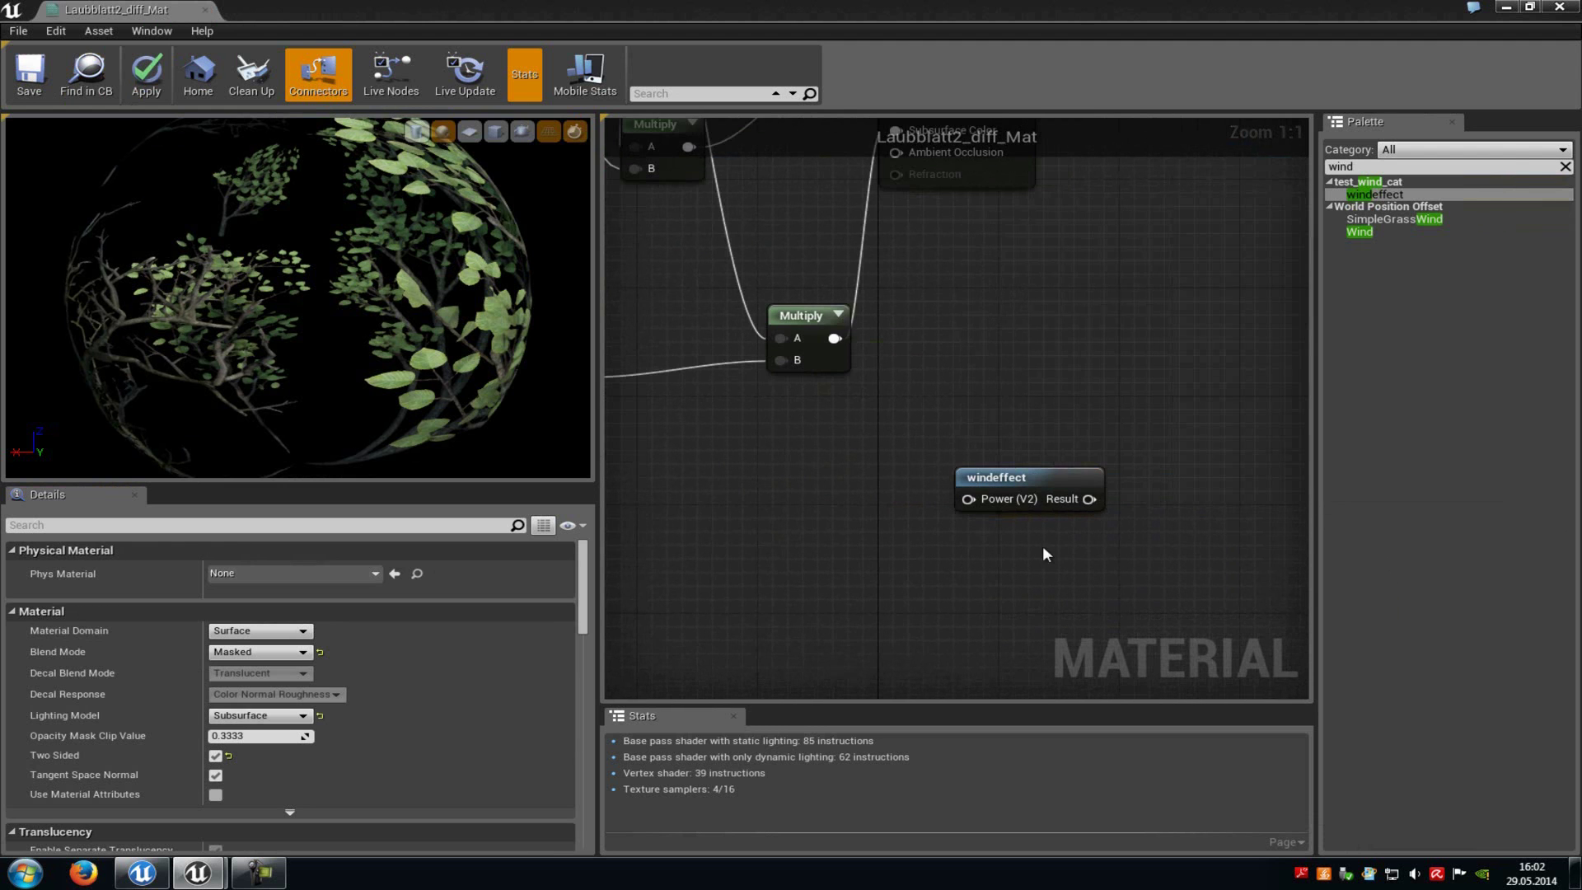
- Open the windeffect function from the CAEDE folder and bring its Panner and Power input nodes into view
click(1530, 6)
drag(343, 606, 350, 804)
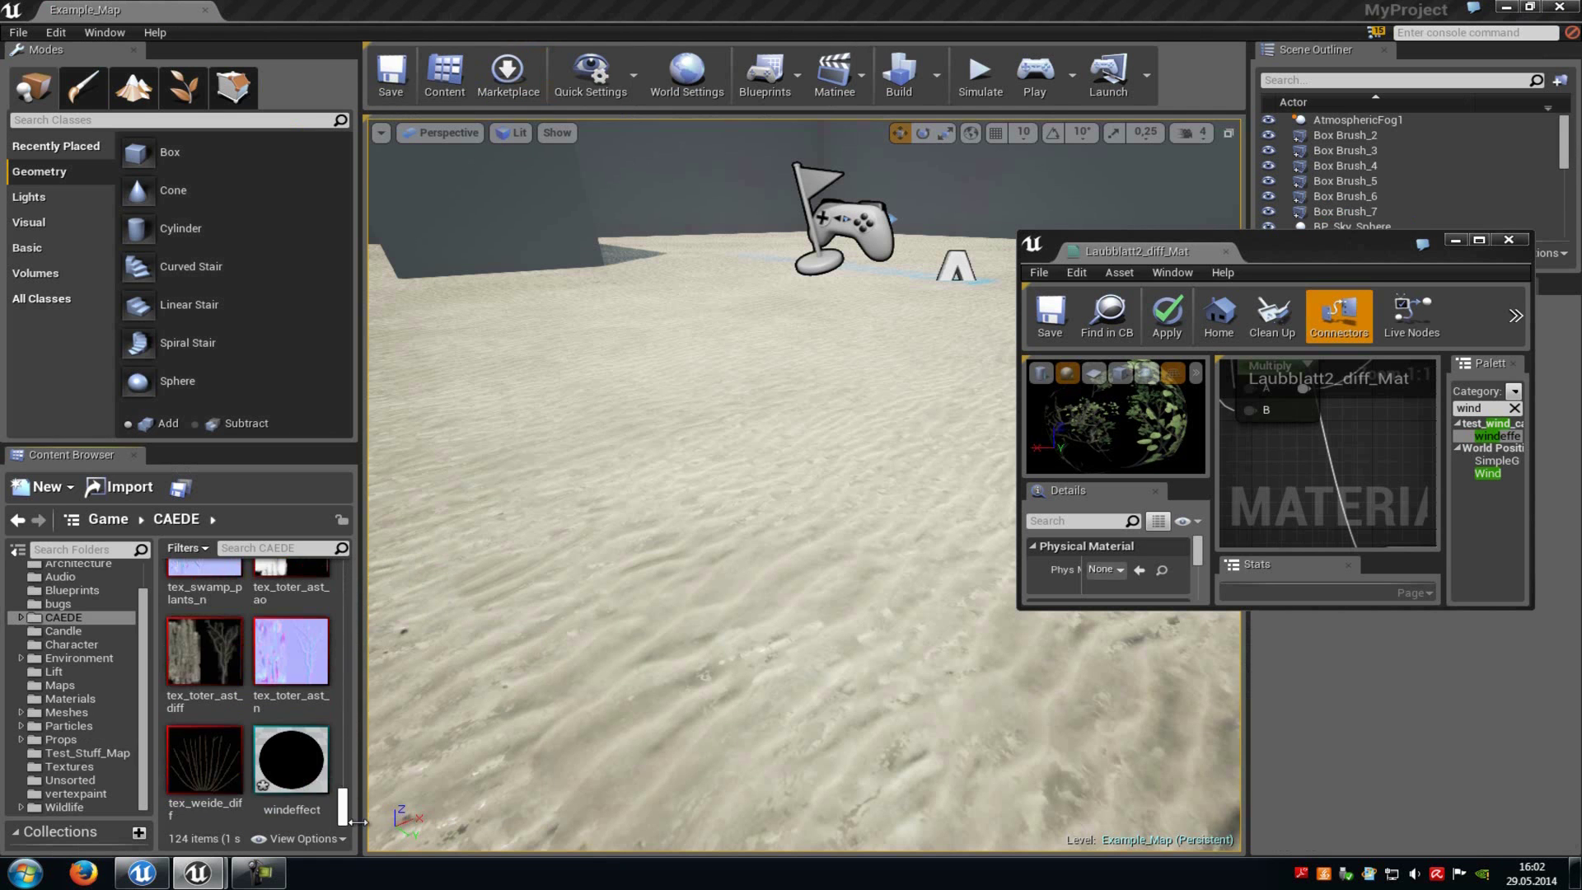
double_click(290, 765)
click(1479, 239)
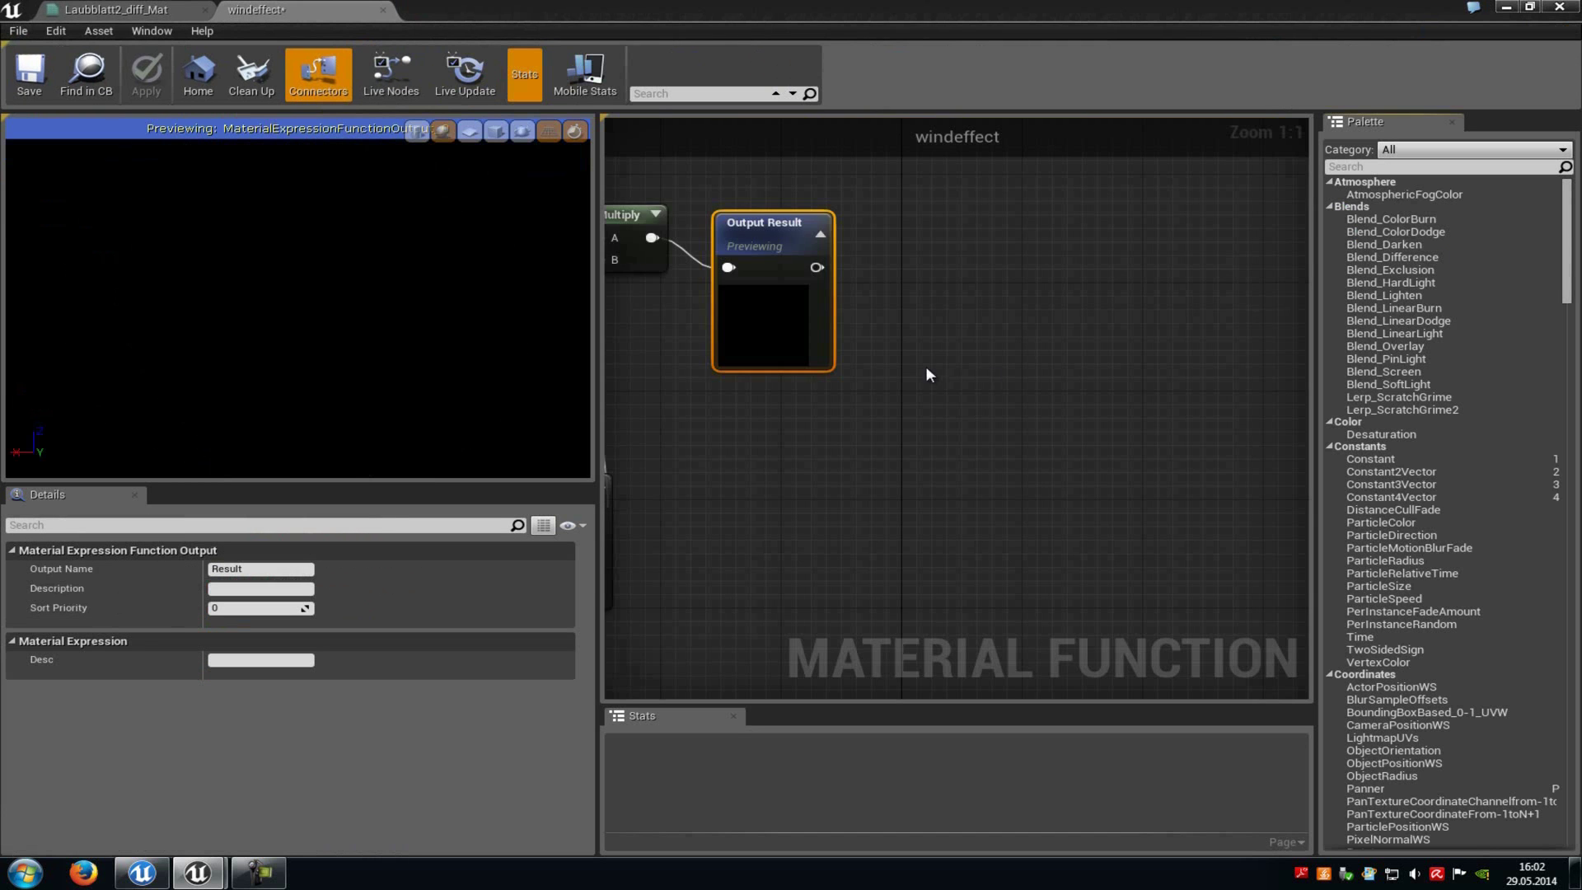
right_drag(877, 531, 937, 524)
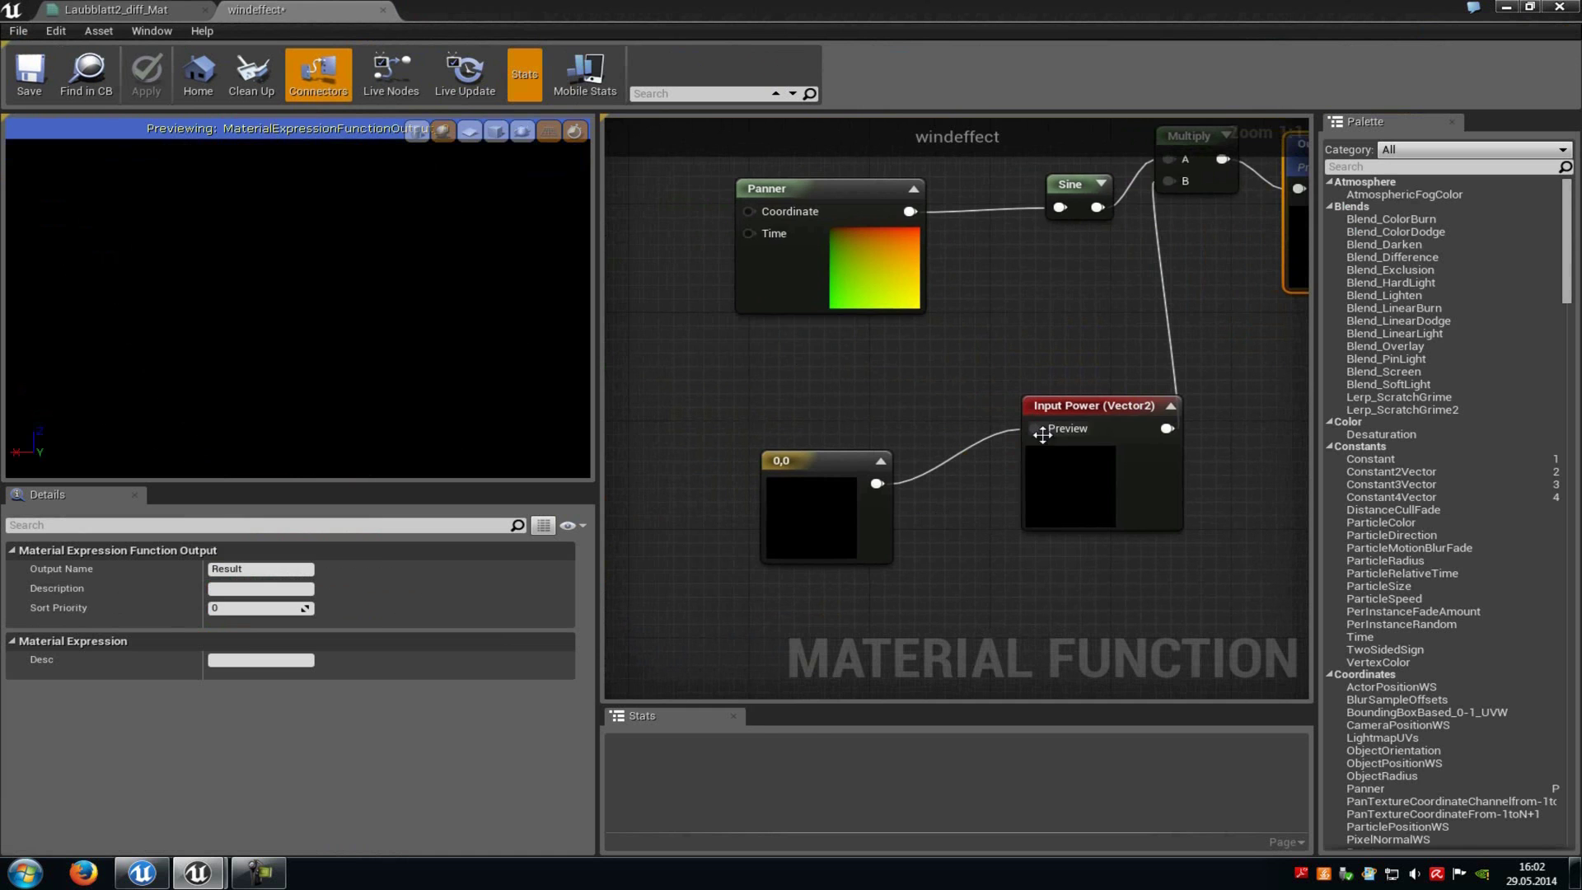
- In Laubblatt2_diff_Mat, connect windeffect's Result to World Position Offset and delete the old wind function node with its constant
click(144, 6)
right_drag(1099, 399, 1045, 518)
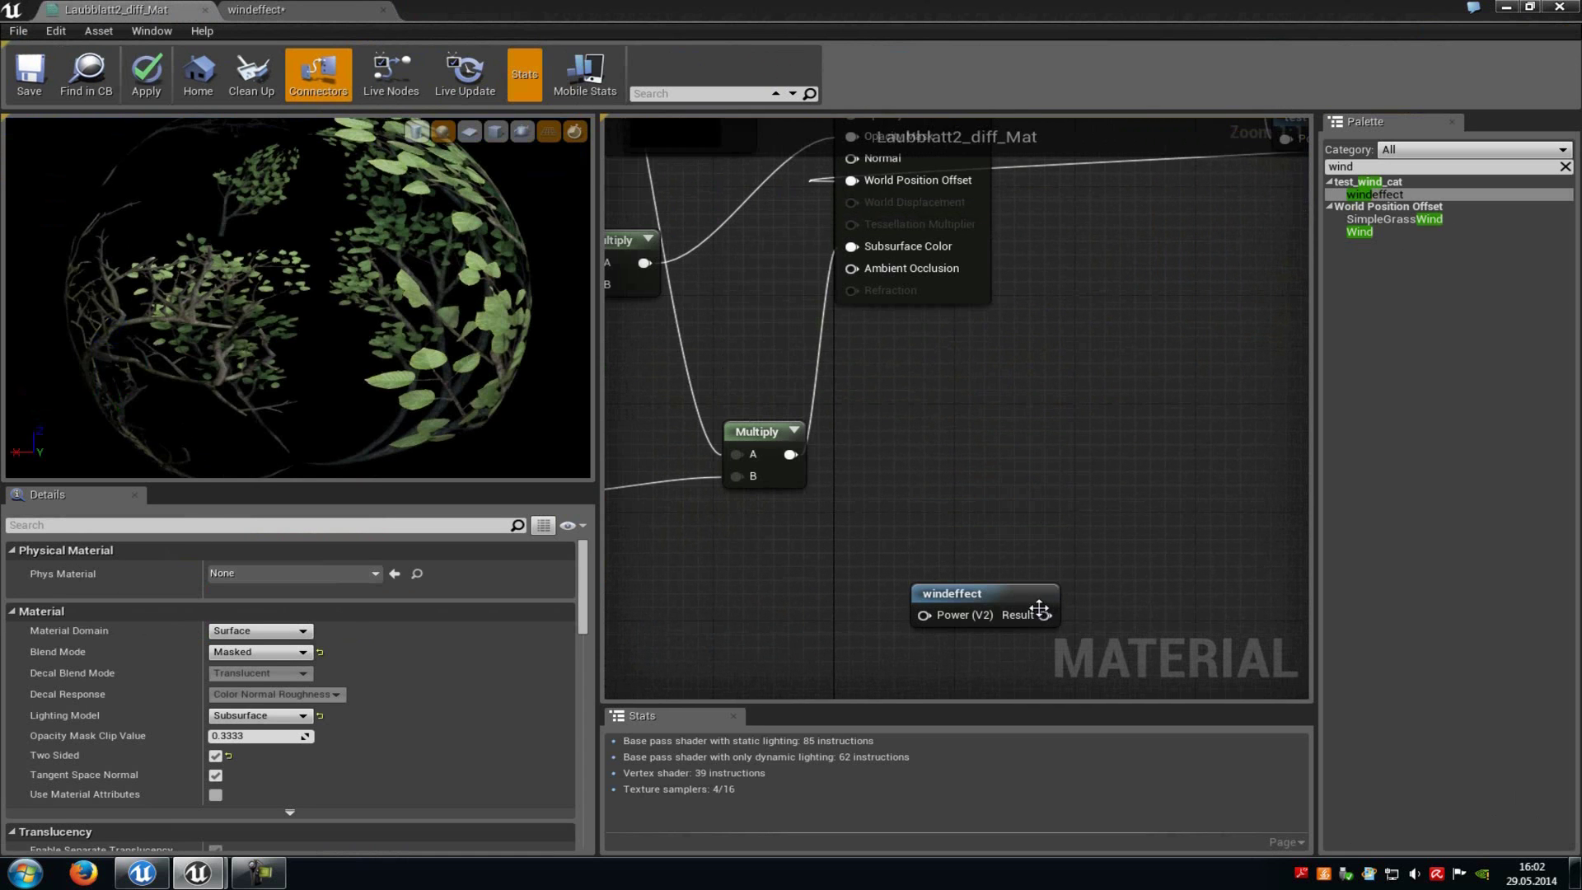
drag(1045, 615, 854, 181)
right_drag(956, 431, 828, 505)
scroll(827, 505, down, 3)
drag(1204, 241, 970, 363)
key(Delete)
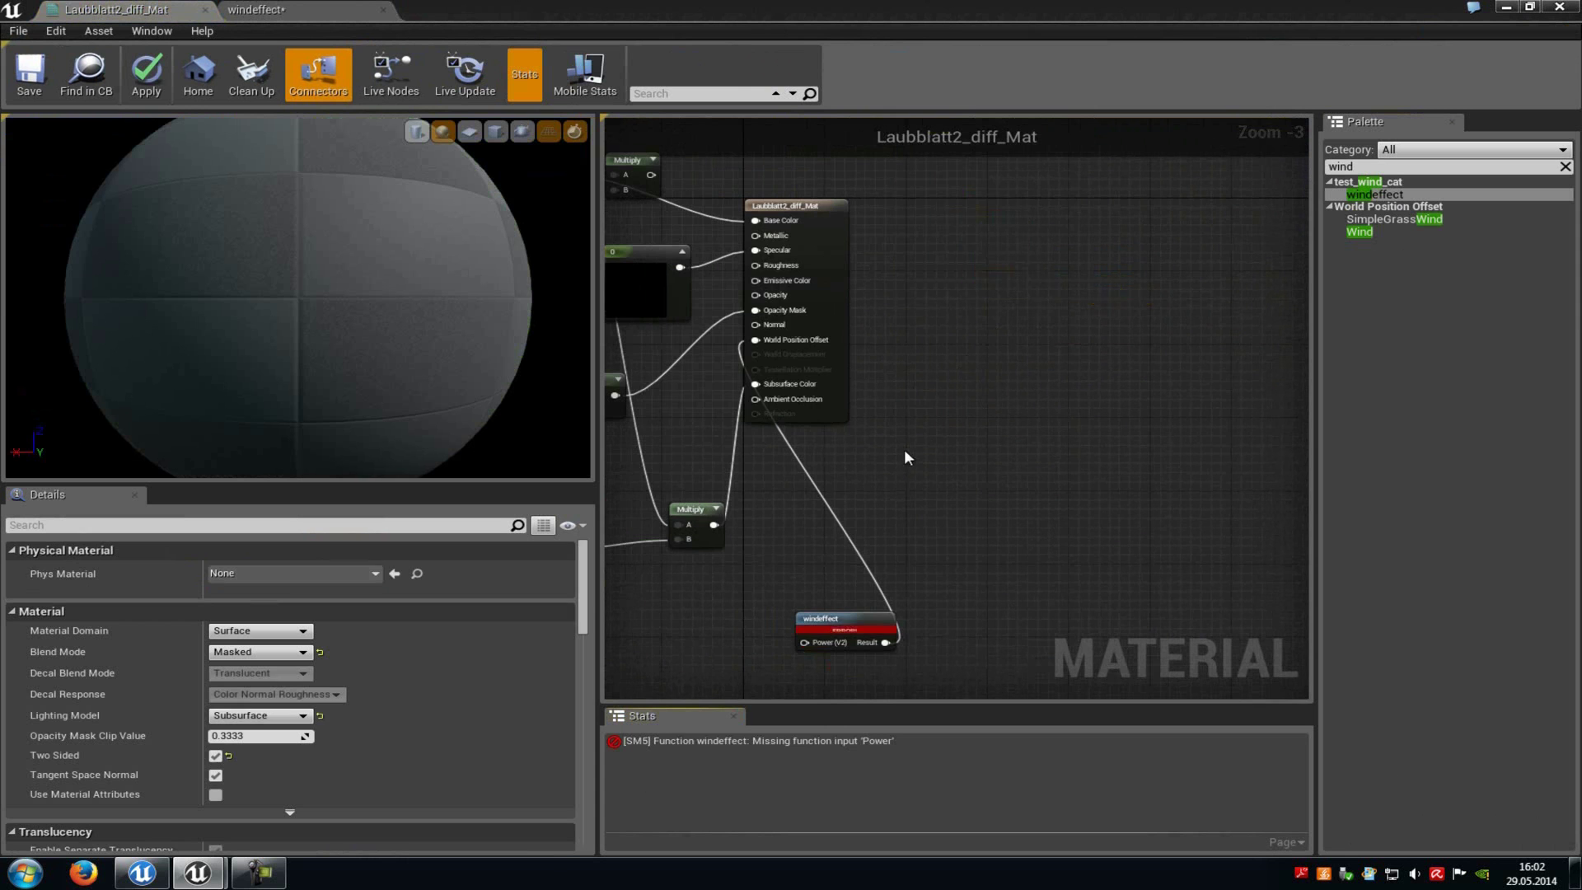
- Add a Constant2Vector node beside the windeffect node and connect it to the Power input
right_drag(939, 420, 1215, 231)
scroll(1214, 239, up, 4)
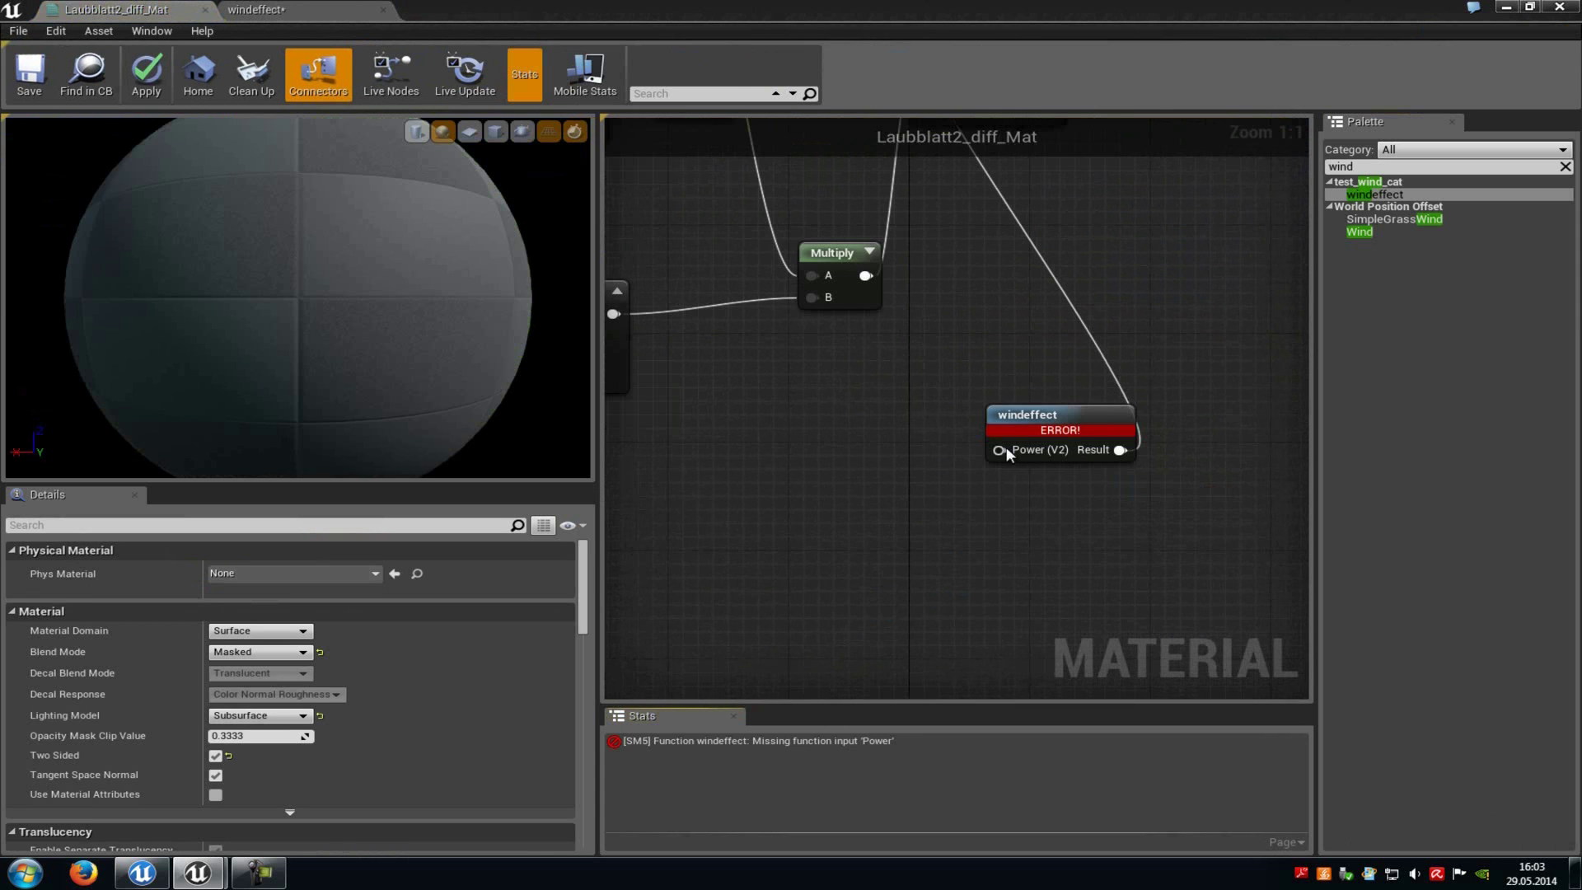
click(771, 452)
drag(883, 480, 998, 450)
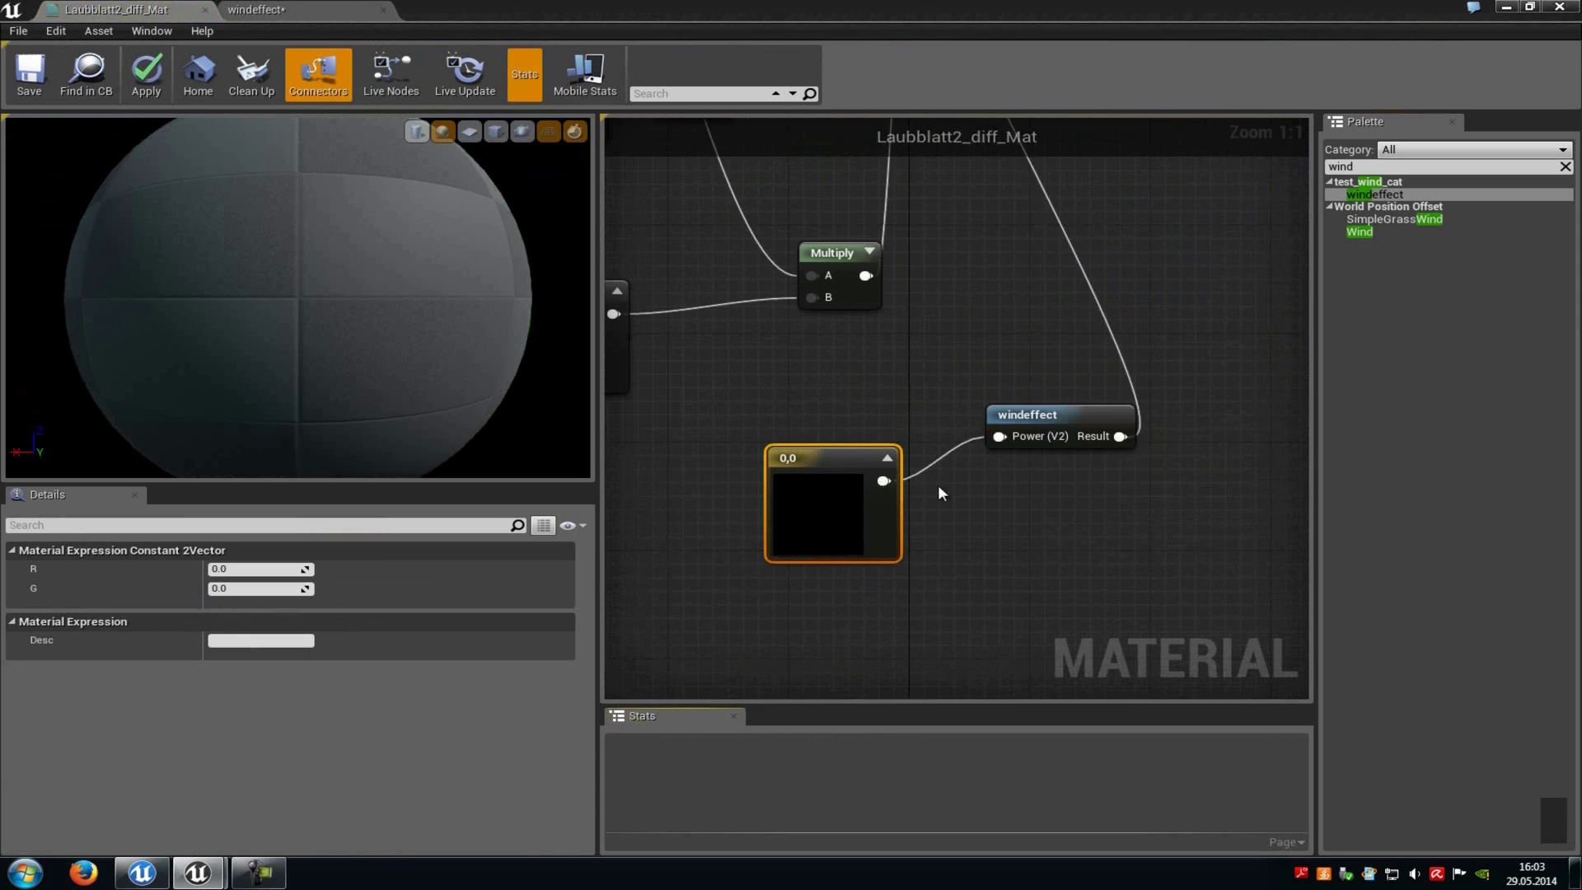
- Set the Constant2Vector feeding windeffect's Power input to R 5 and G 10
click(272, 569)
text(5)
key(Tab)
text(10)
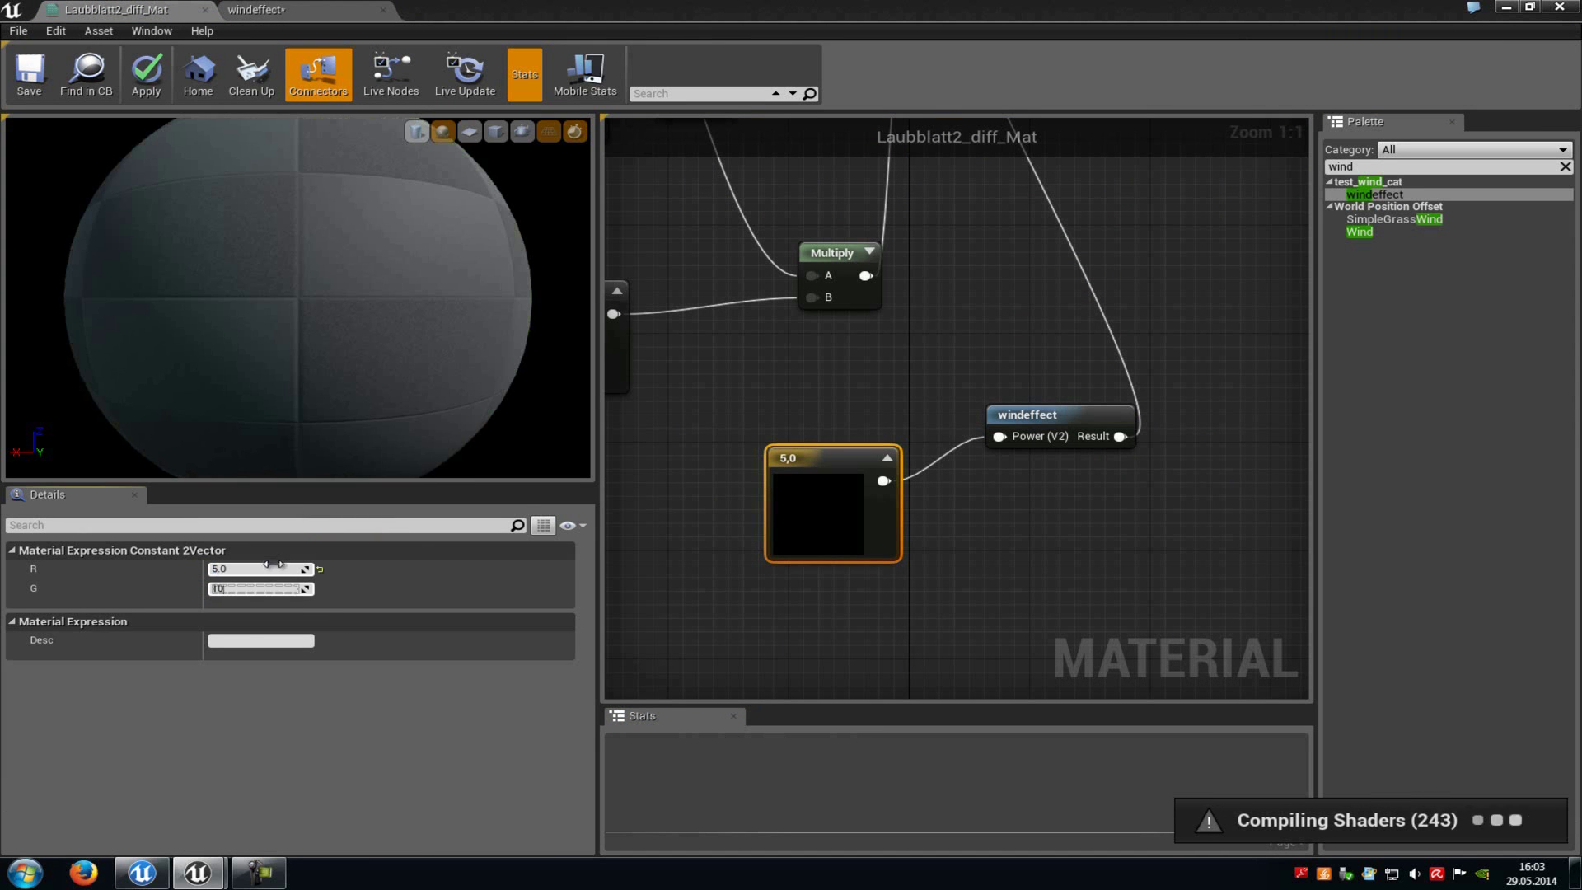
key(Return)
click(1126, 186)
right_drag(1171, 188, 1086, 310)
scroll(1085, 304, down, 4)
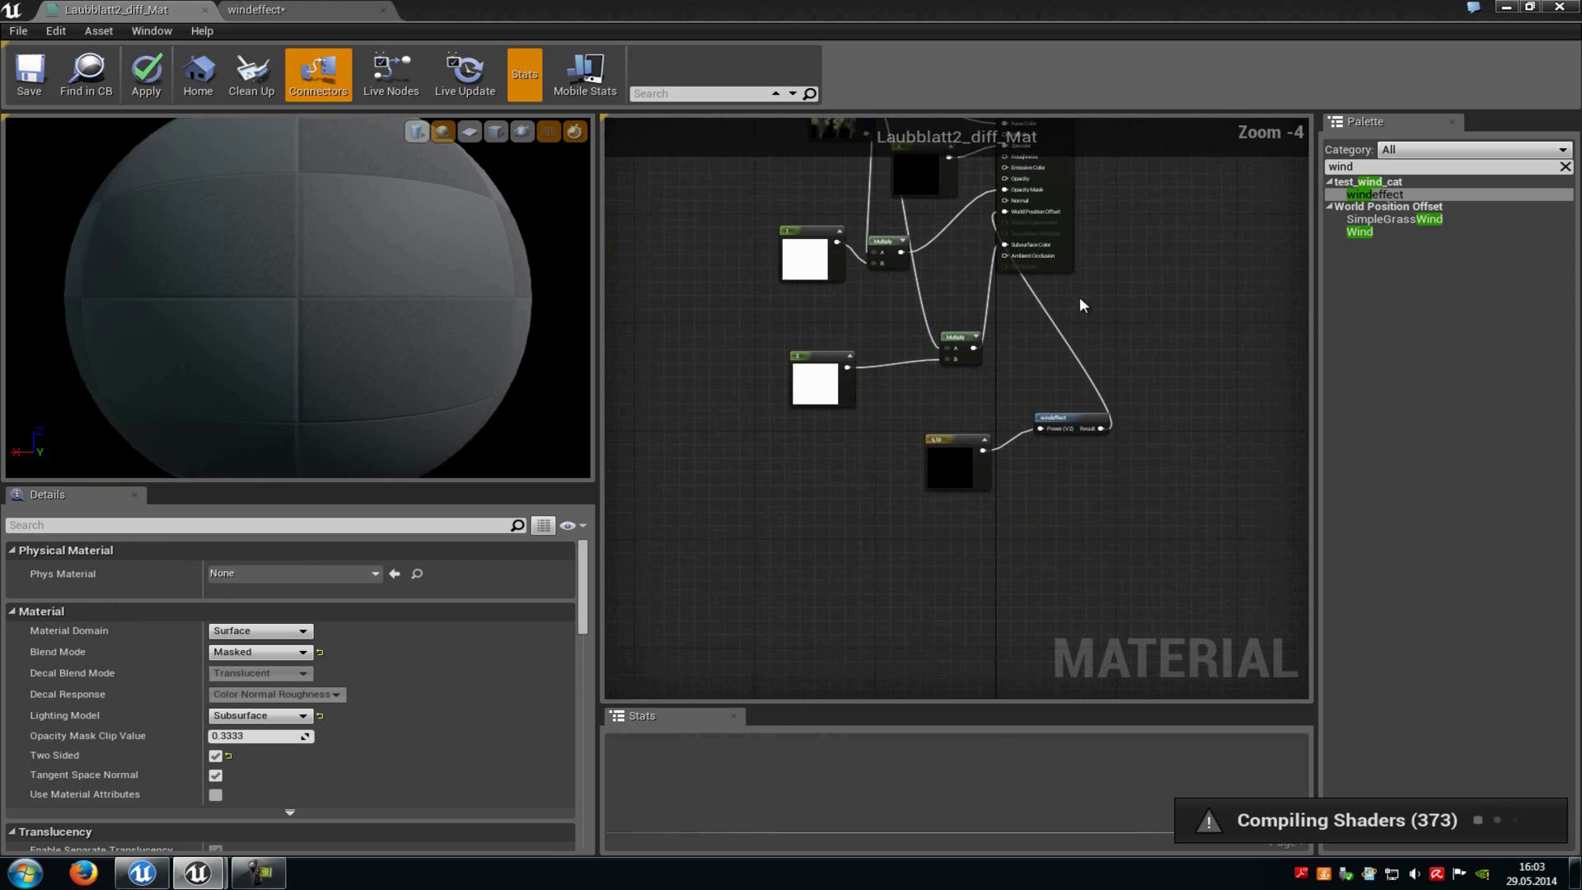
right_drag(1104, 249, 1053, 310)
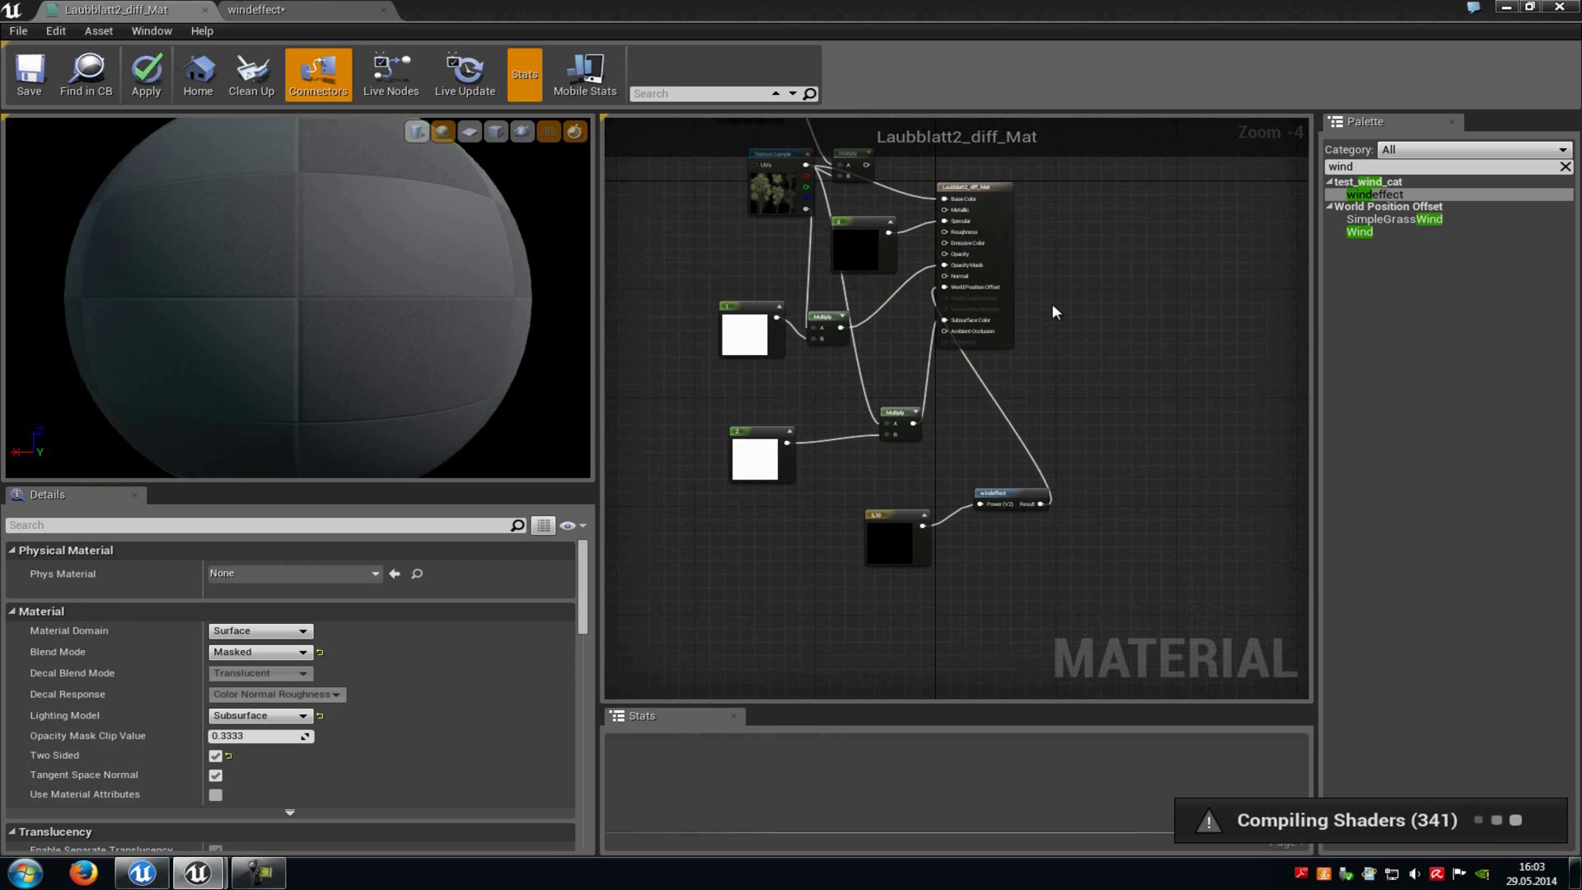
mouse_move(460, 309)
mouse_down()
mouse_move(243, 313)
mouse_move(143, 267)
mouse_move(191, 339)
mouse_move(496, 318)
mouse_move(488, 300)
mouse_up()
- In the windeffect function, set the Panner's Speed X to 0.5 and Speed Y to 0.4, and apply the changes
click(297, 10)
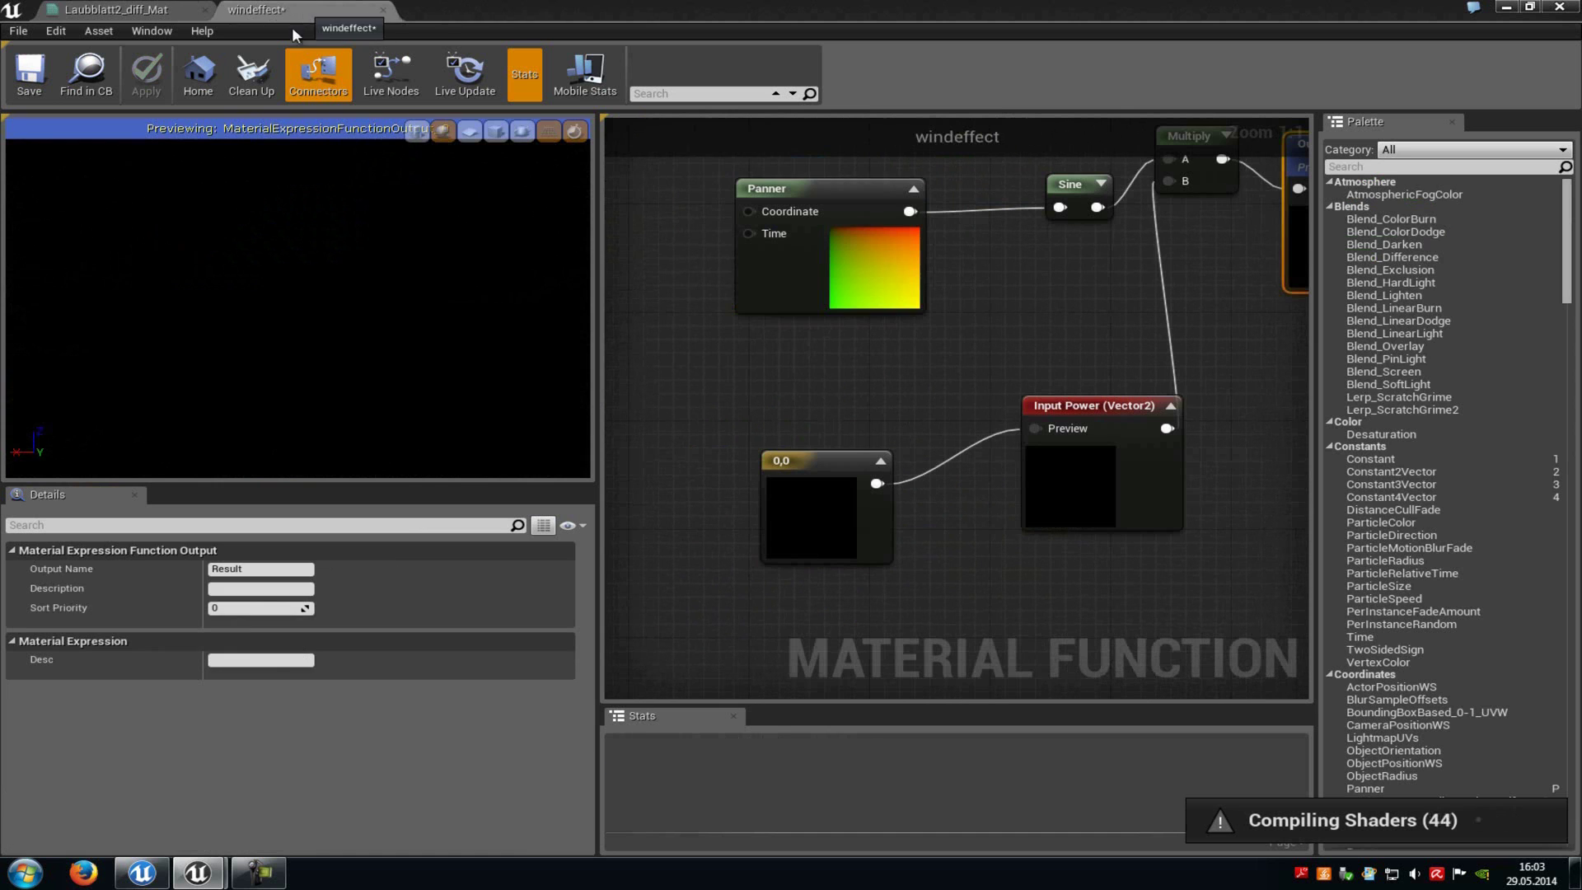
click(798, 285)
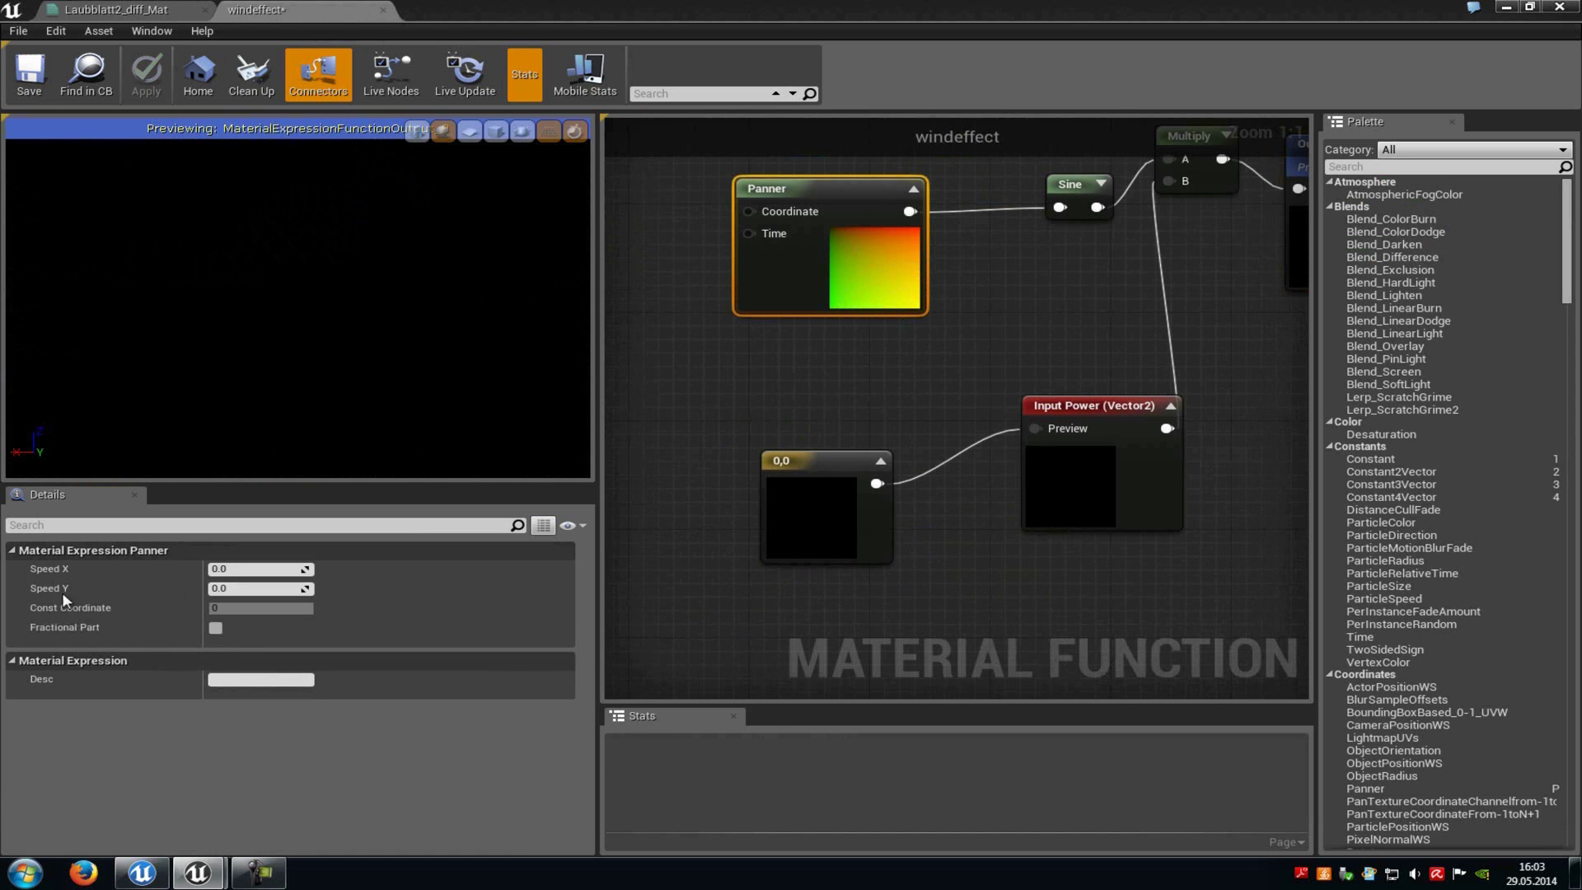
click(246, 569)
key(Tab)
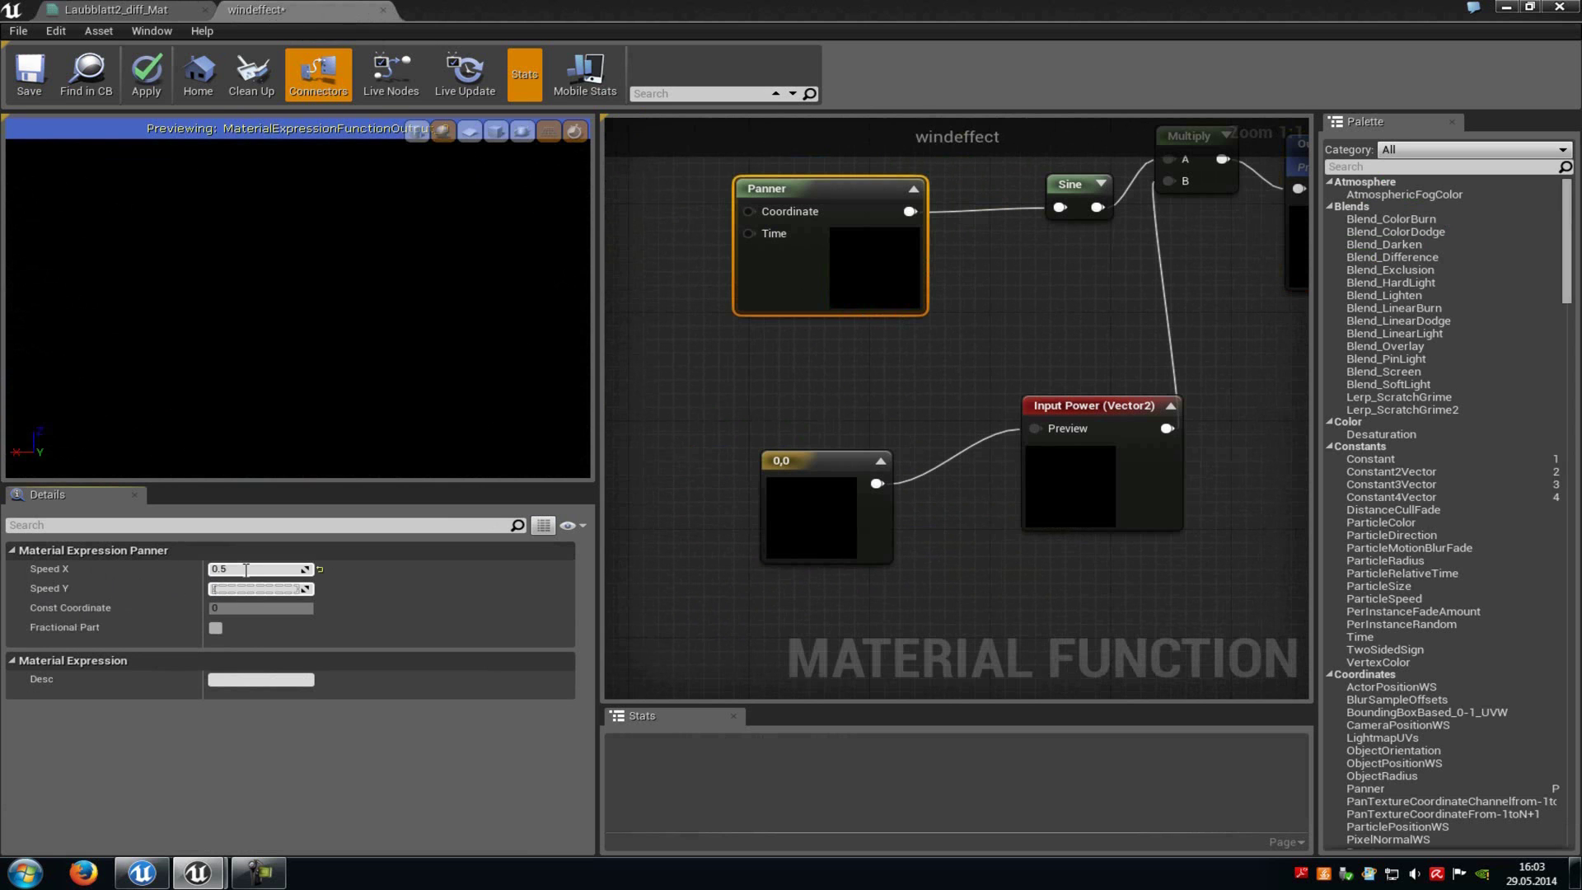
click(147, 74)
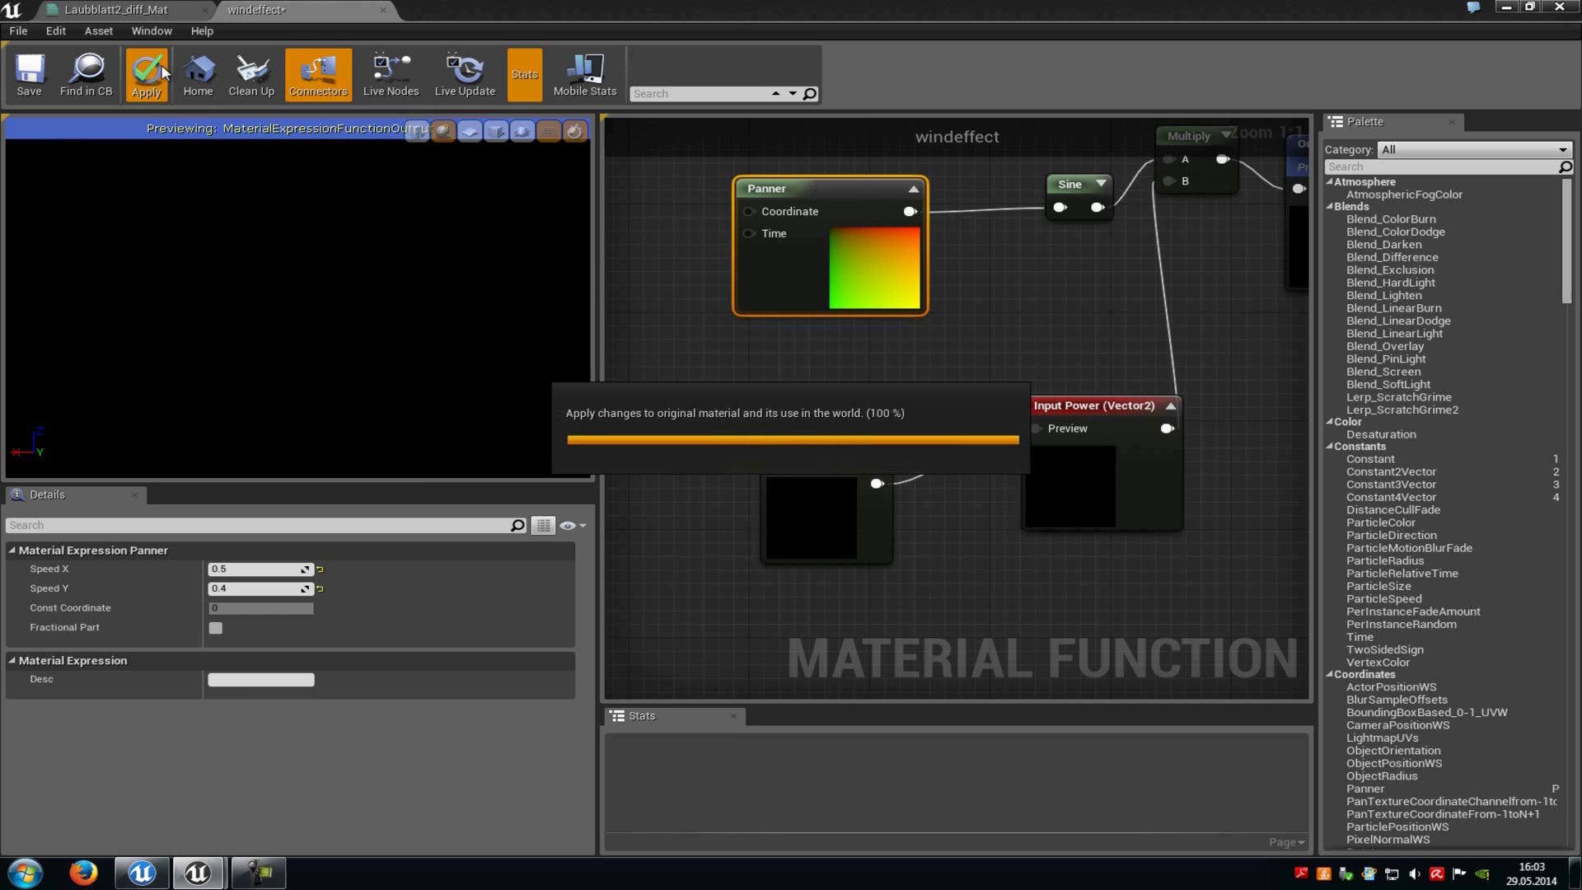
- Back in Laubblatt2_diff_Mat, reduce the Constant2Vector feeding windeffect to R 1 and G 0.5
click(129, 11)
scroll(956, 399, up, 1)
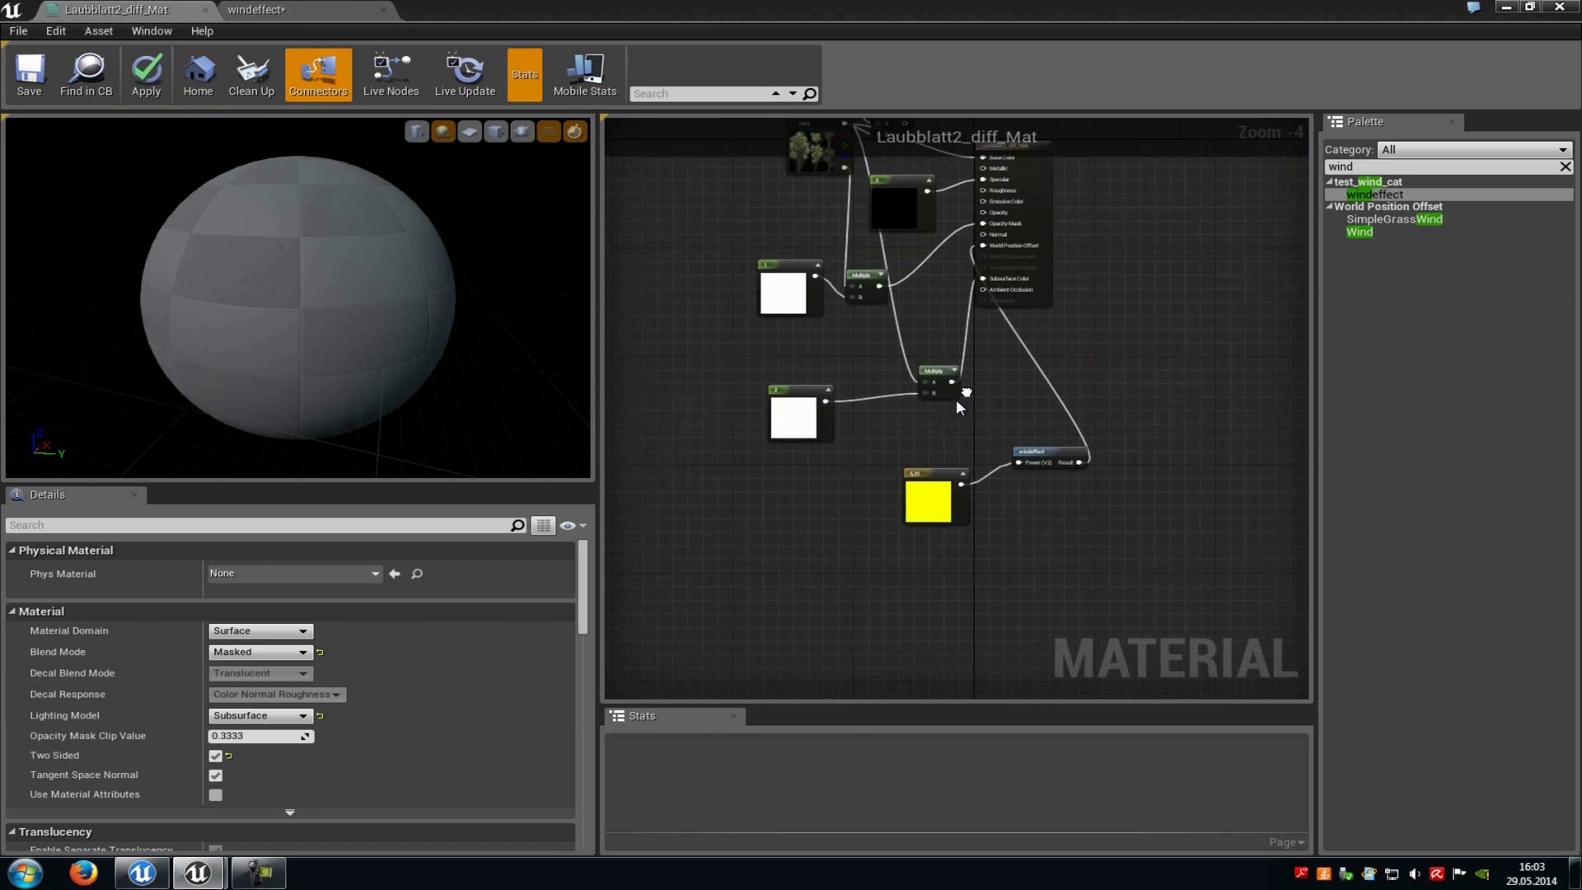
drag(270, 334, 358, 347)
click(894, 534)
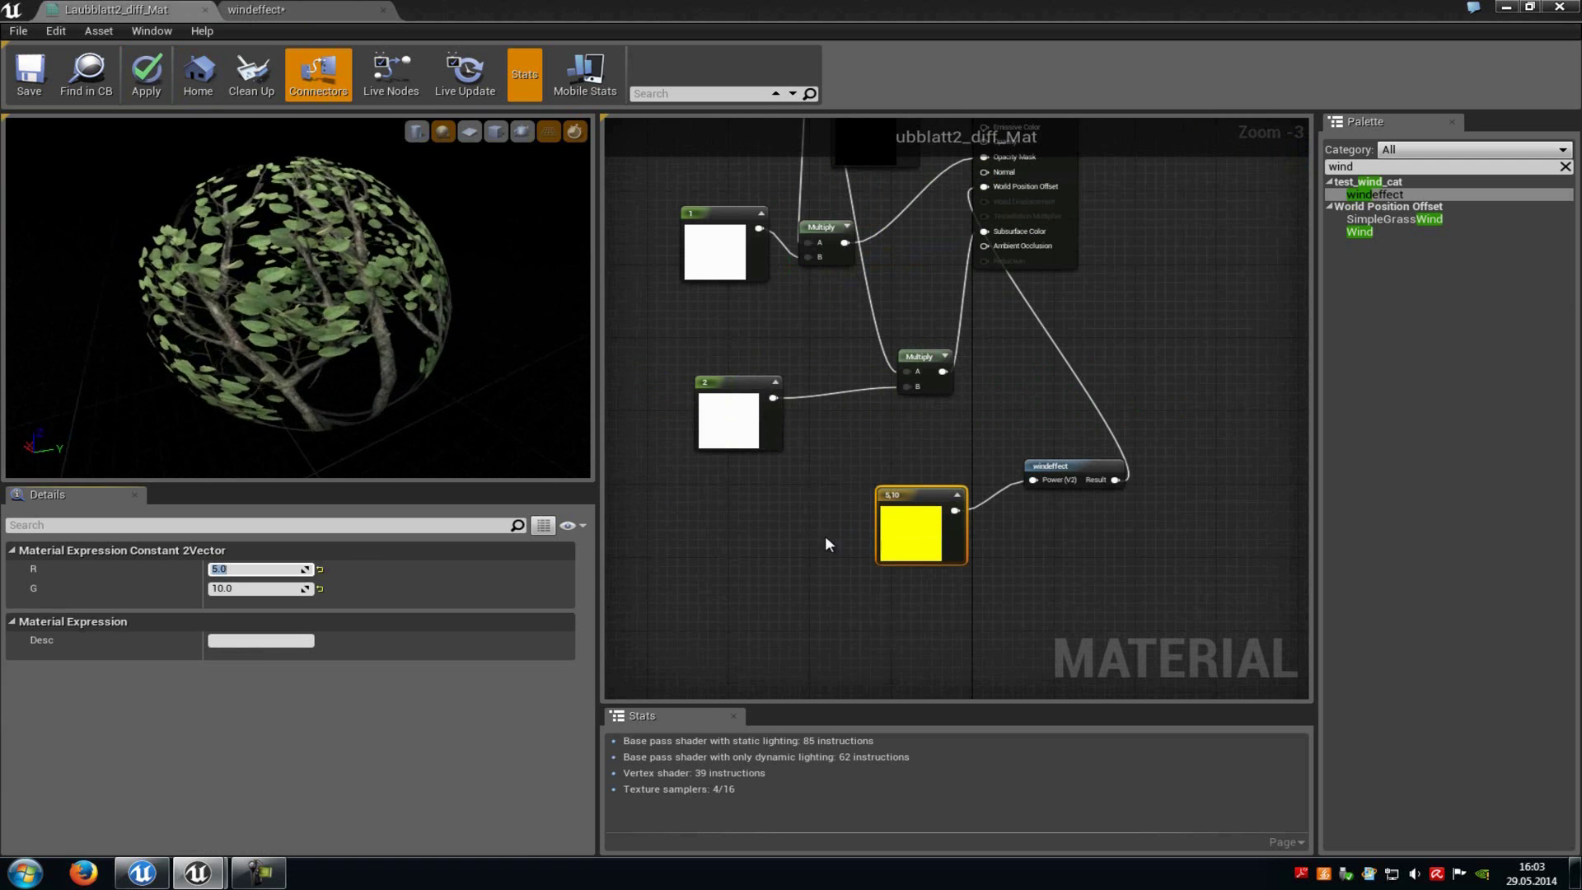
click(257, 569)
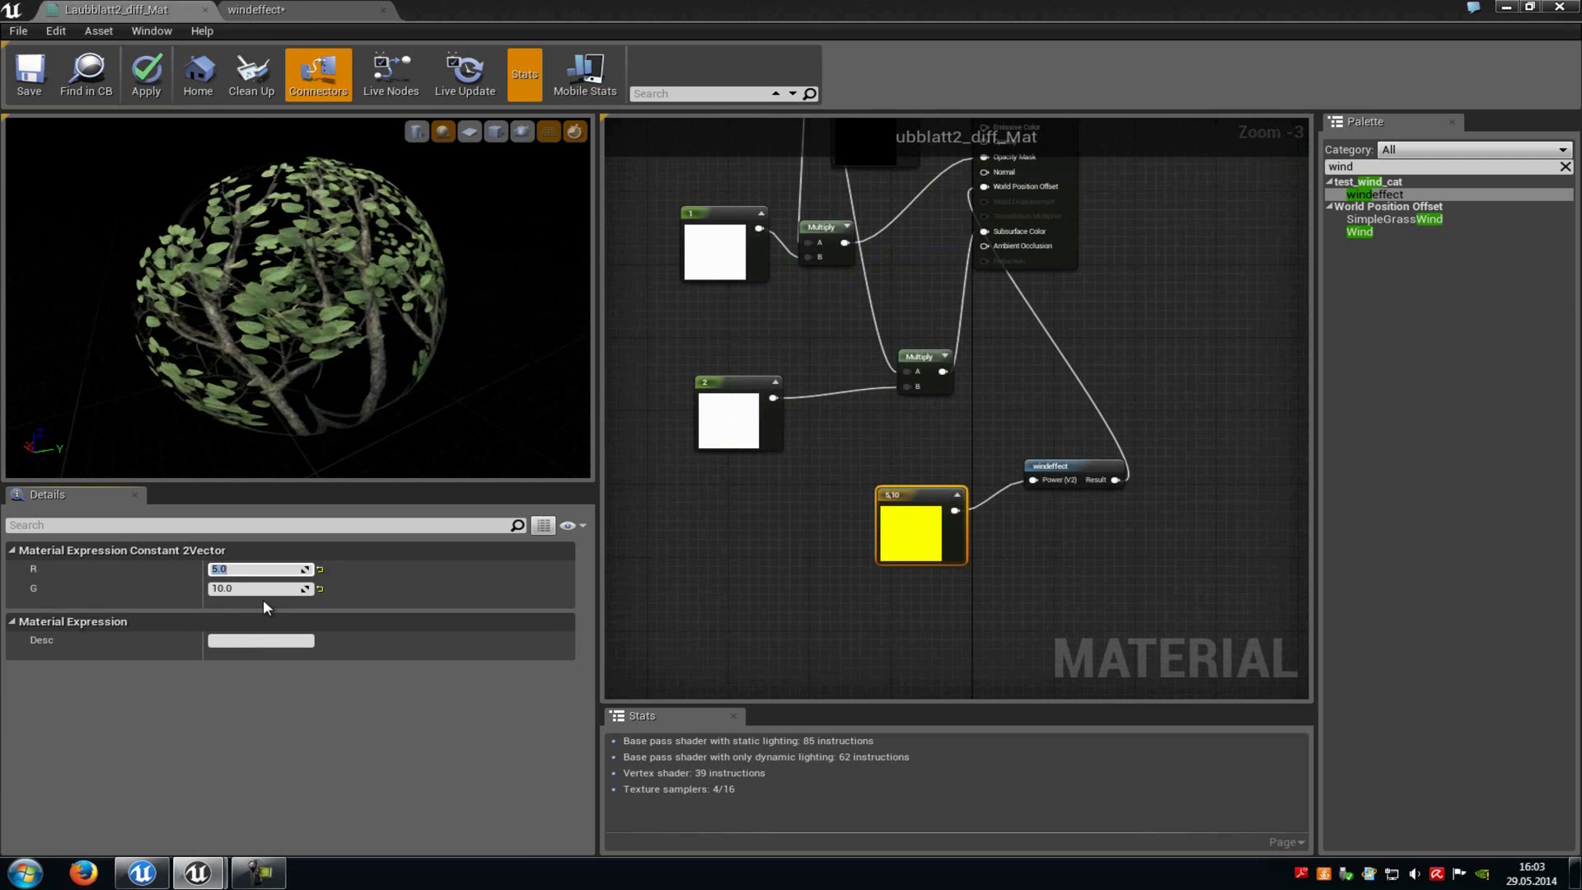
text(1)
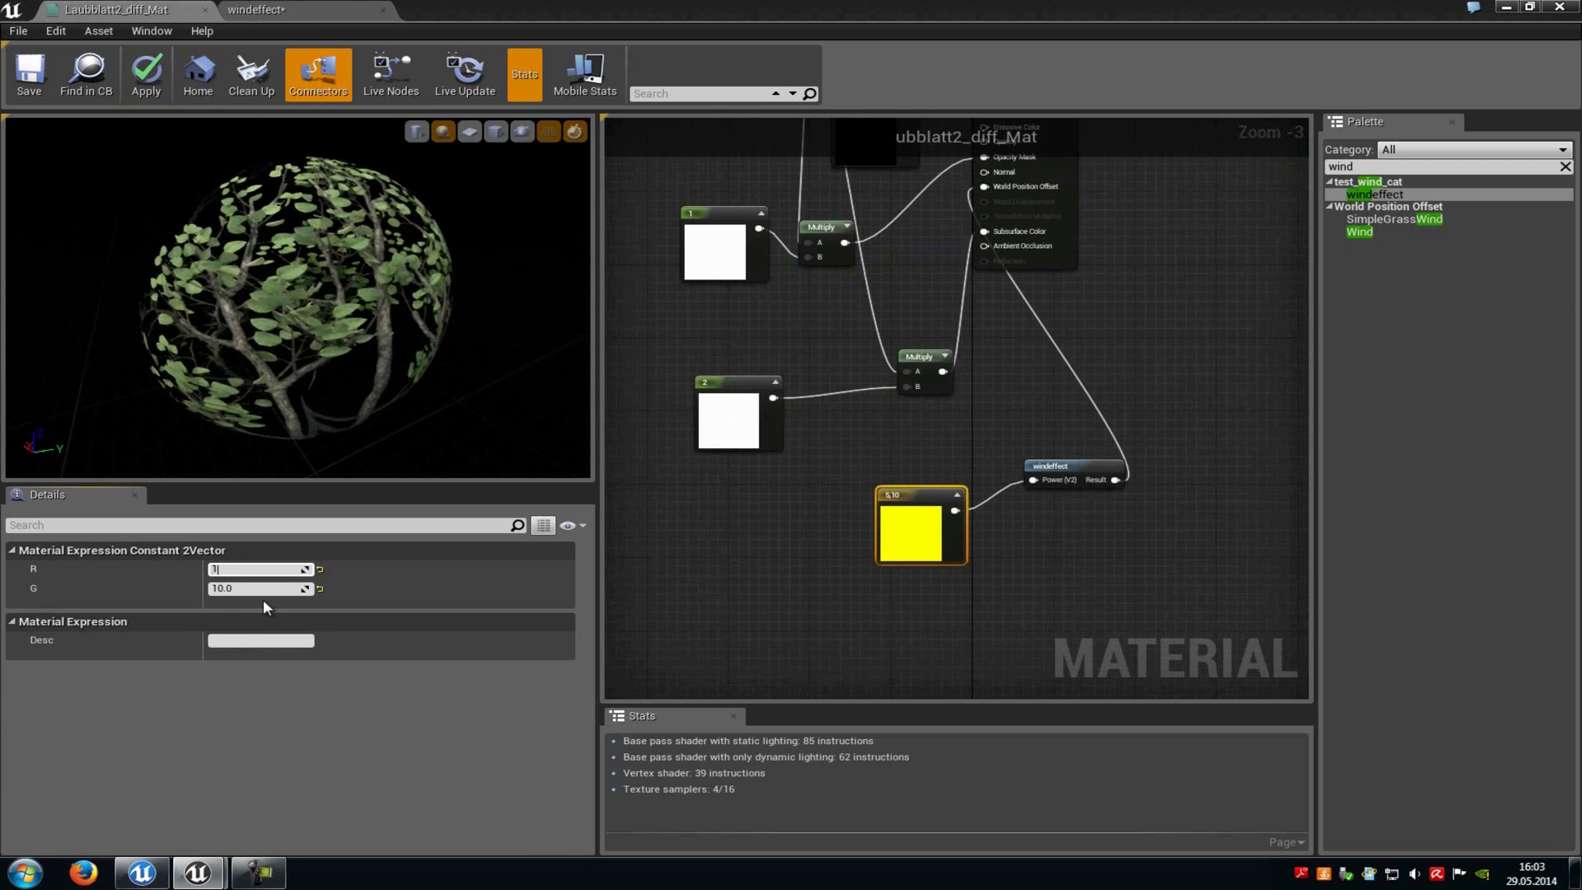
key(Tab)
text(0.5)
key(Return)
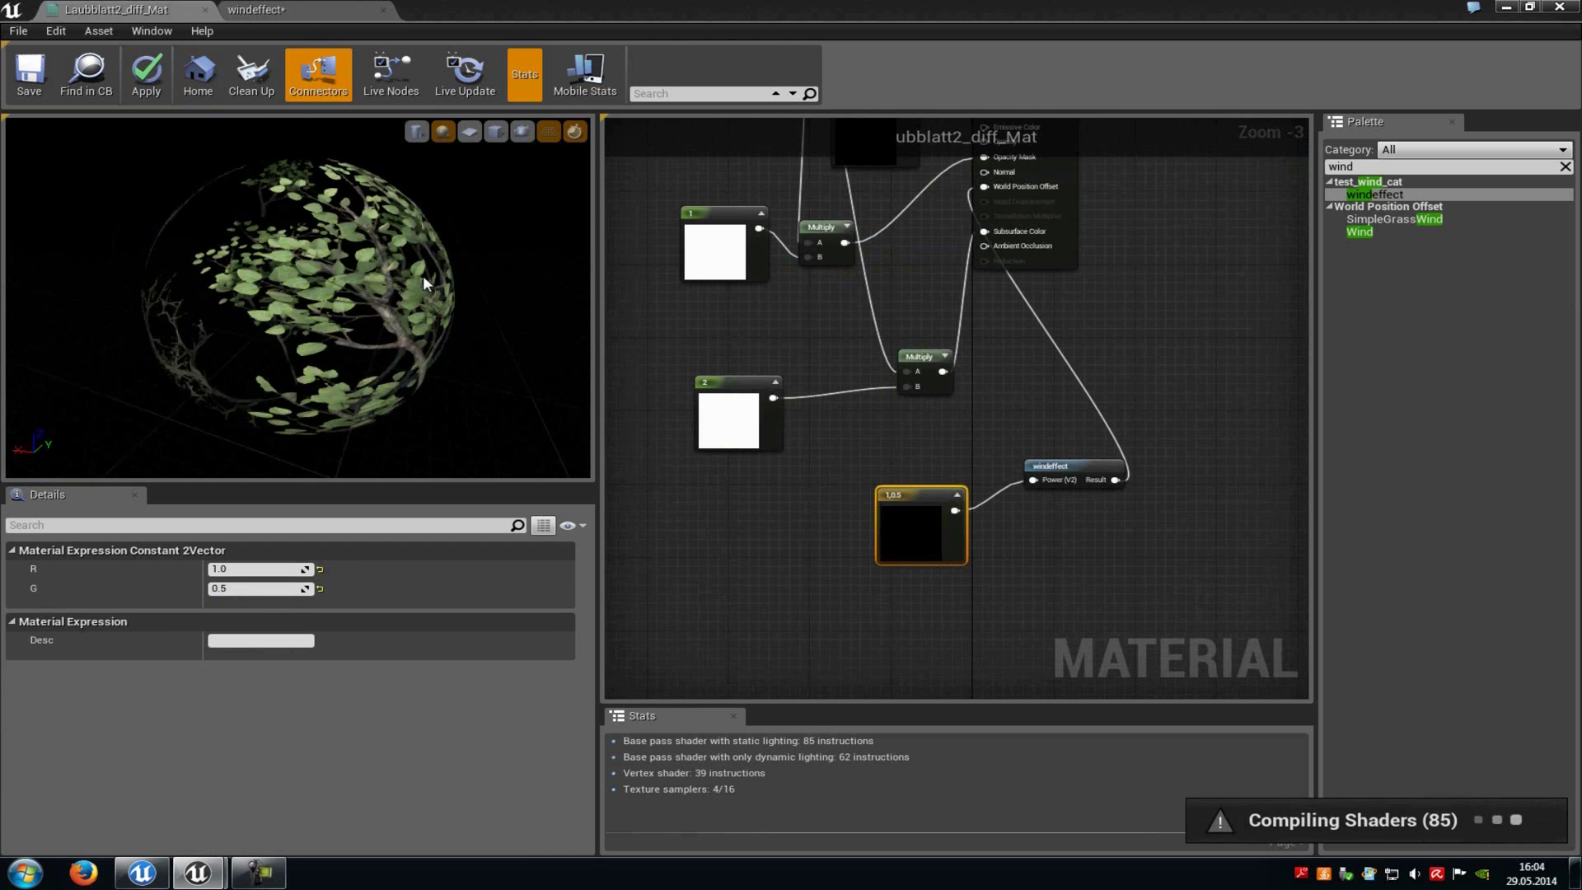
- Set the Constant2Vector feeding windeffect to R 5 and G 4, and apply the changes to the material
click(261, 570)
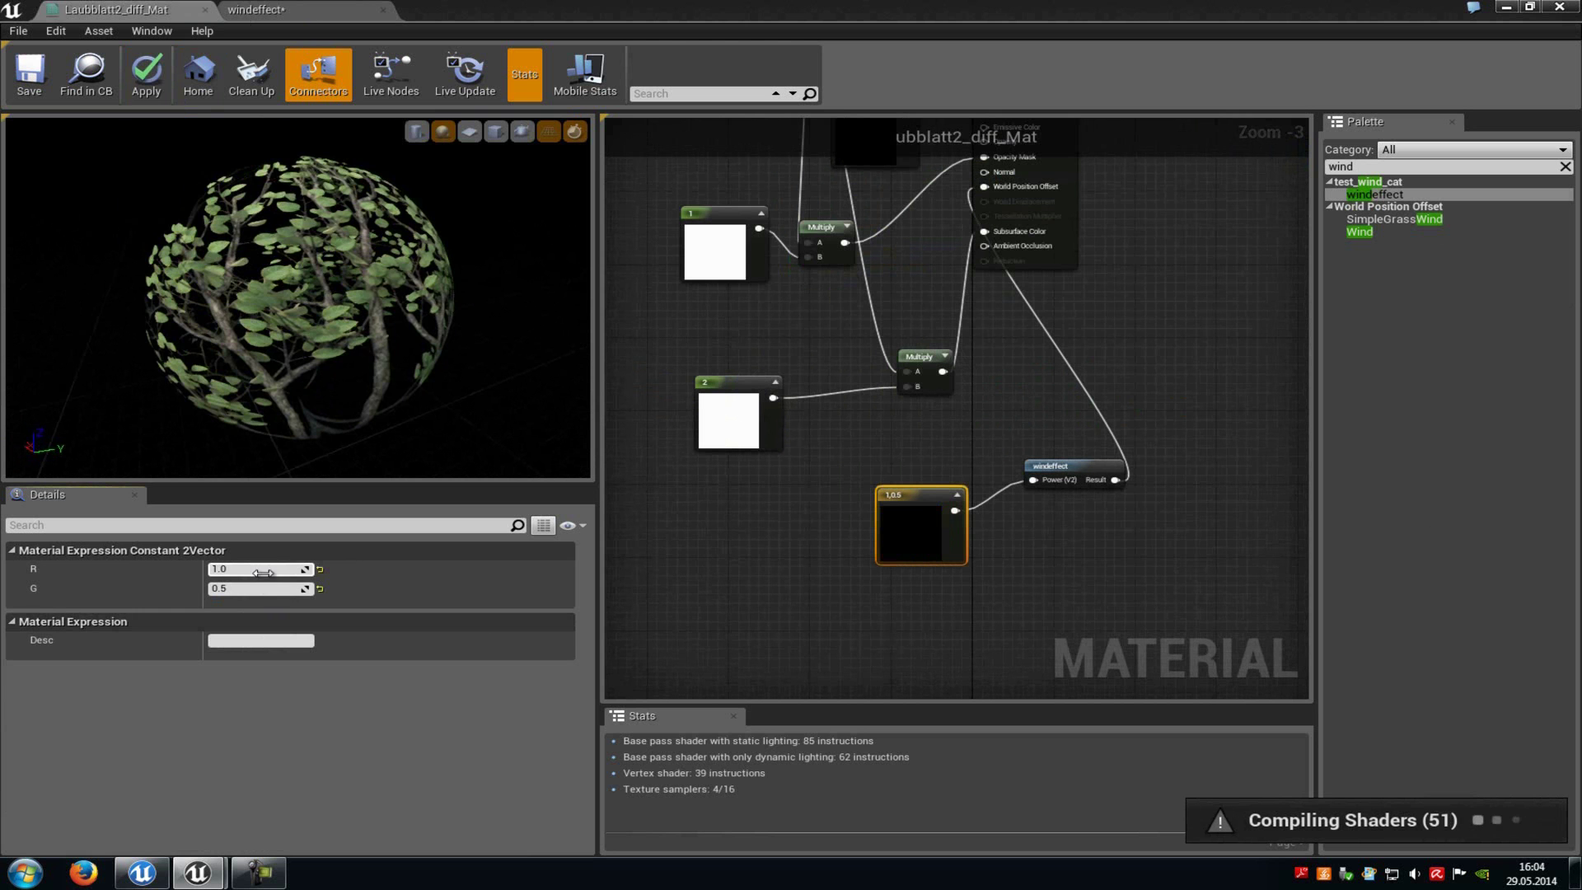
text(5)
key(Tab)
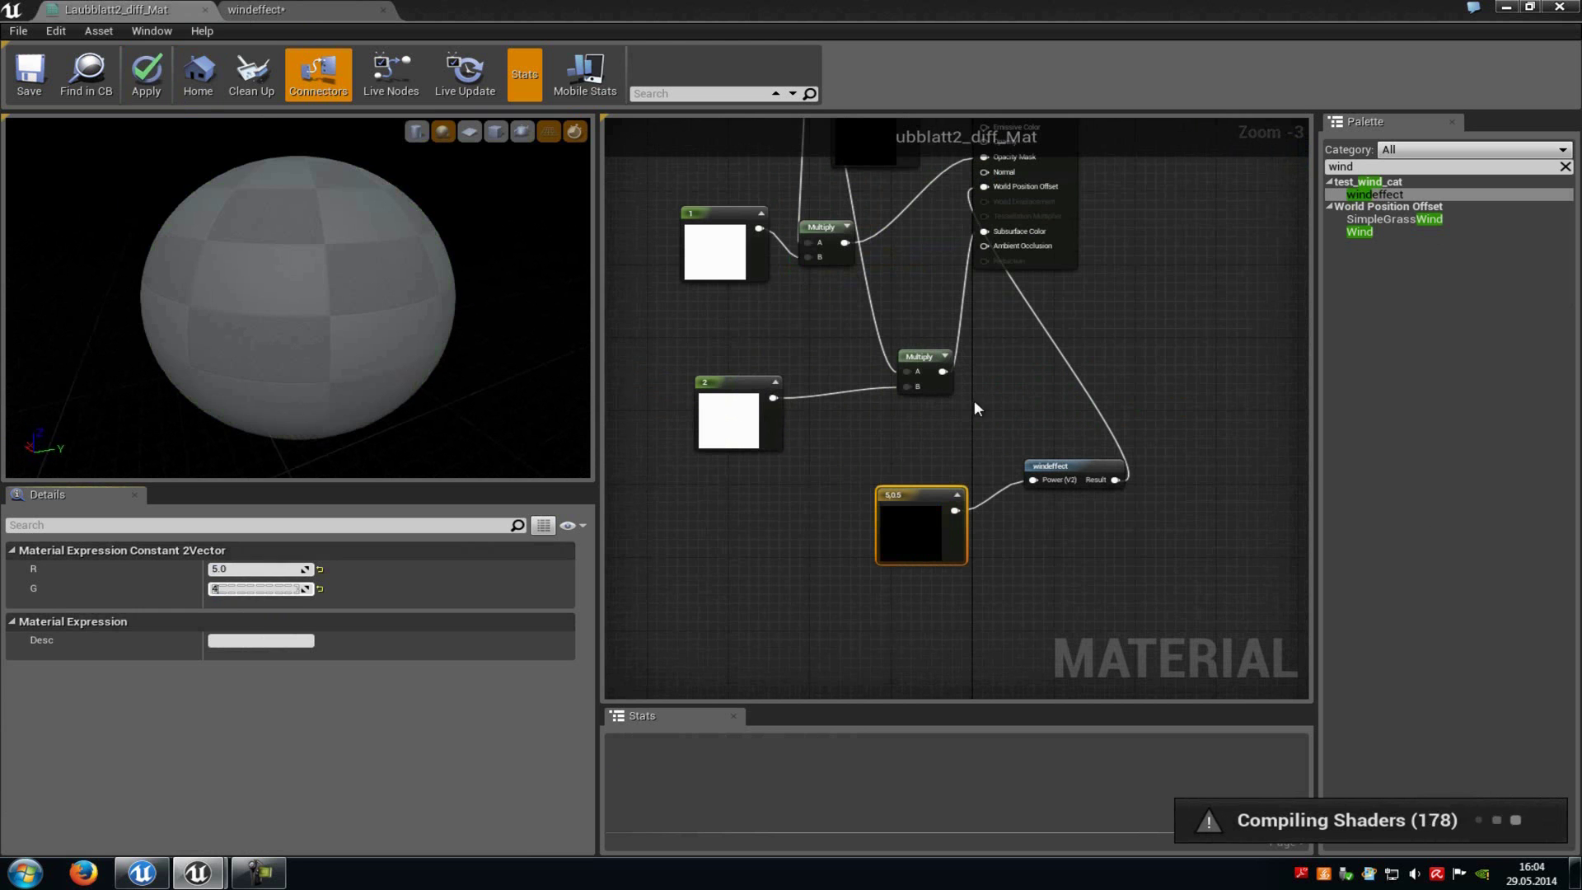
text(4)
click(1049, 407)
click(158, 63)
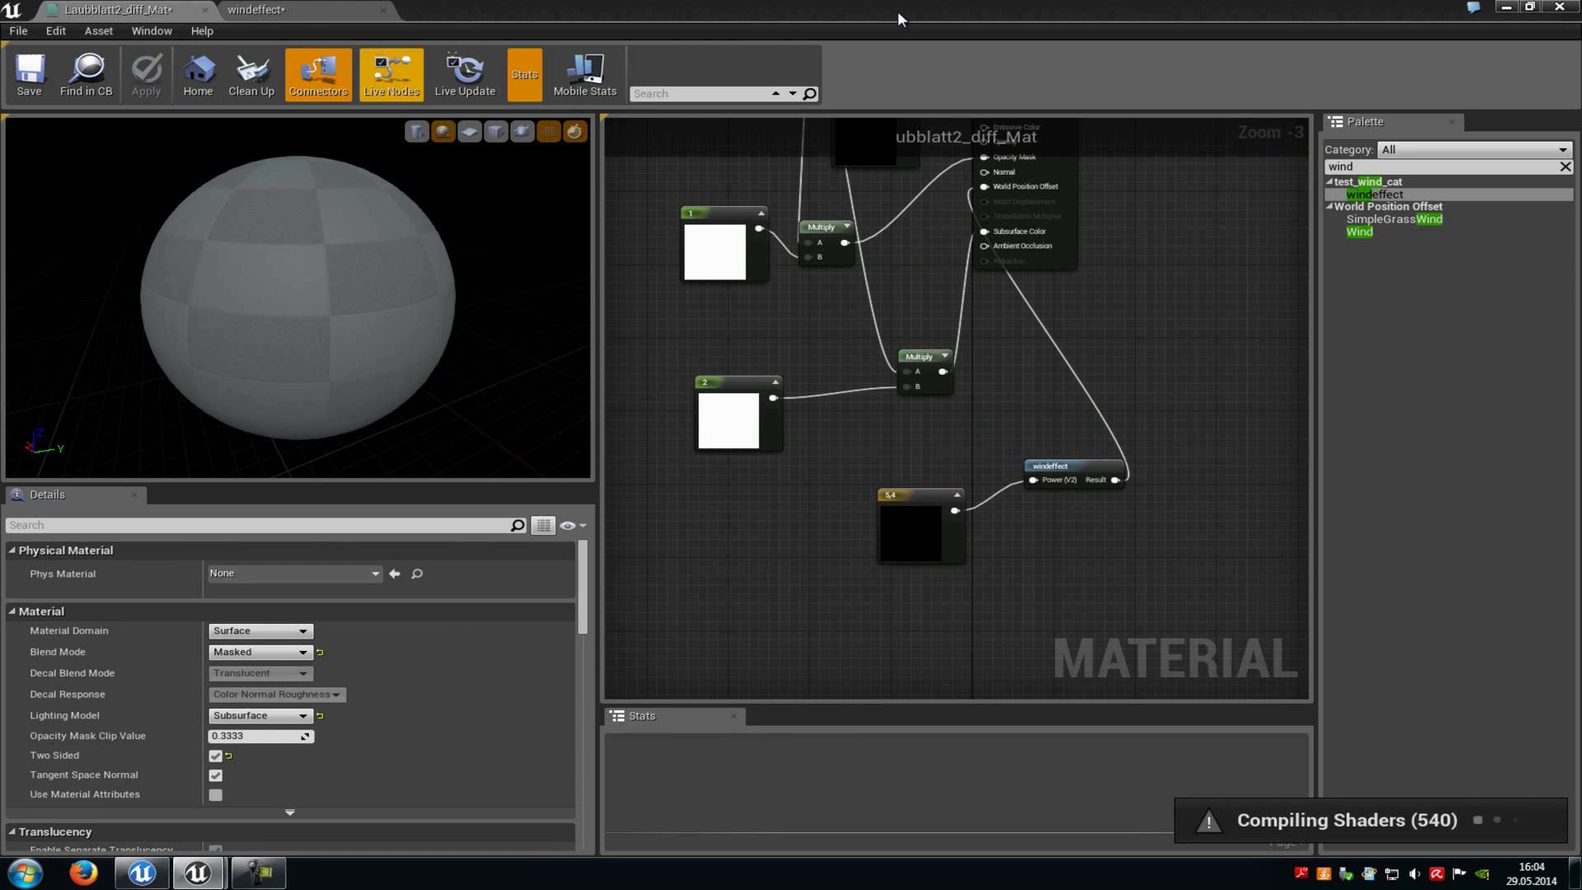
- Close the material editor and place the SM_deciduoustree010 mesh from the CAEDE folder on the level's sandy floor
click(1559, 7)
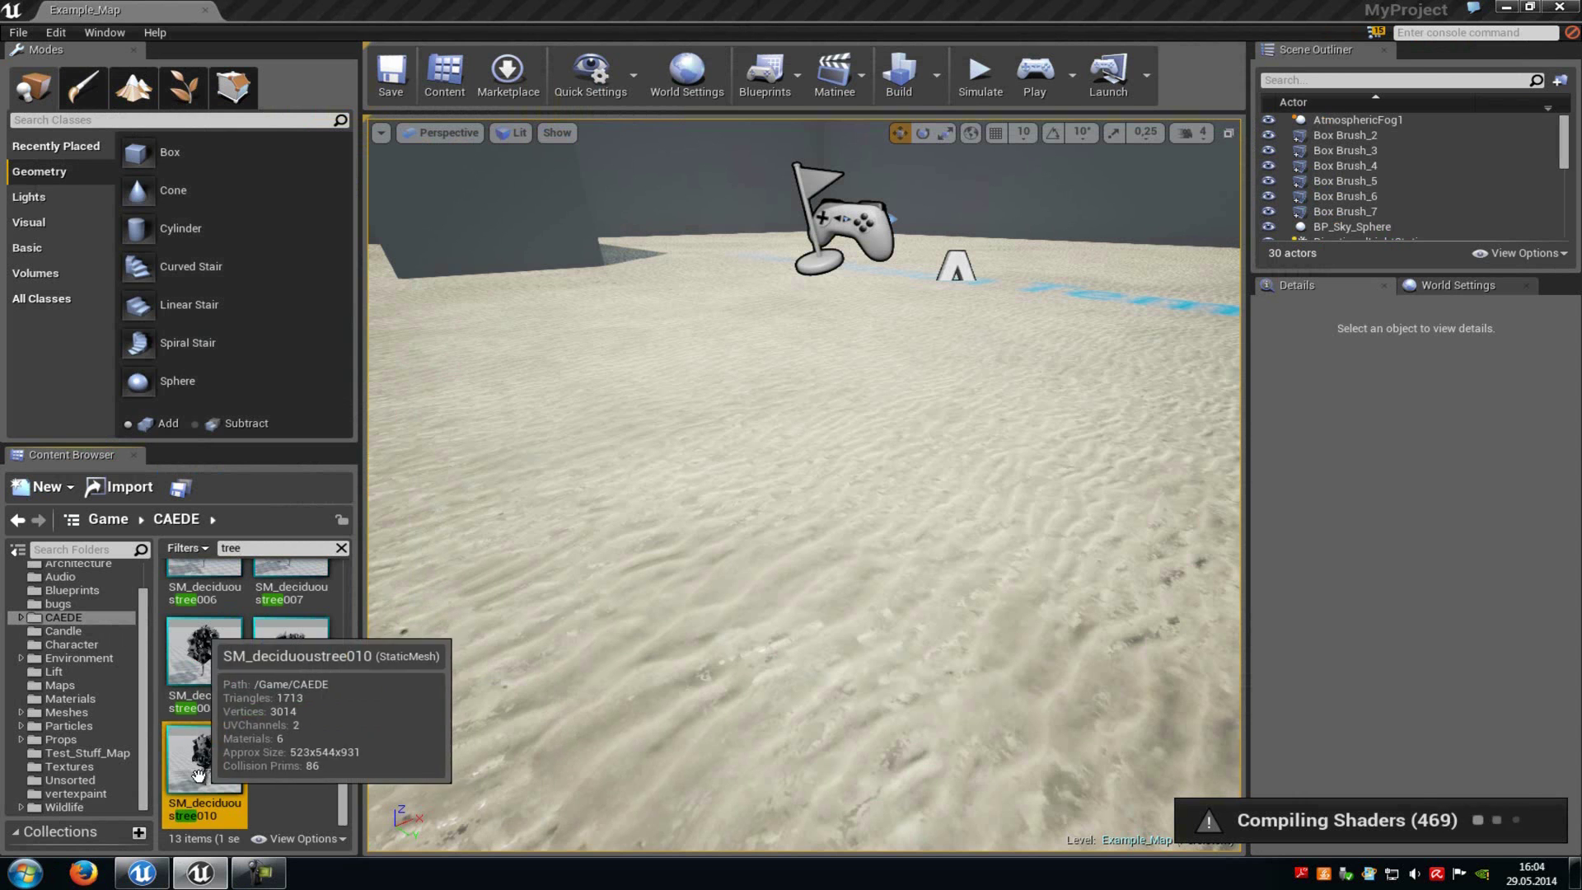
drag(204, 759, 758, 573)
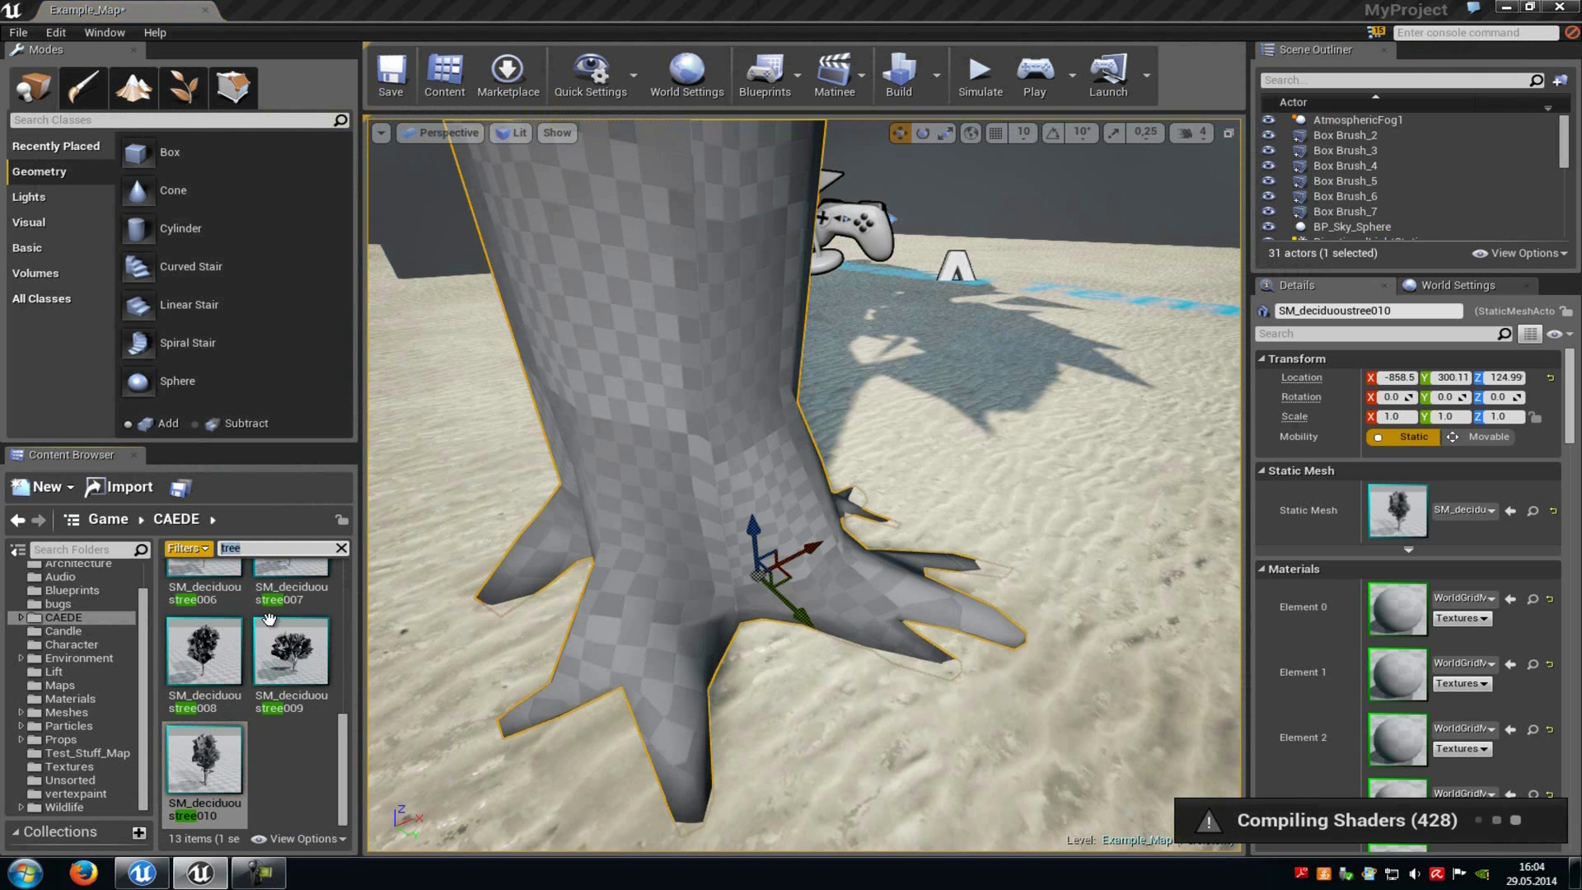
- Assign the Laubblatt2_diff_Mat material from the CAEDE folder to Element 0 of the placed tree
drag(342, 767, 353, 563)
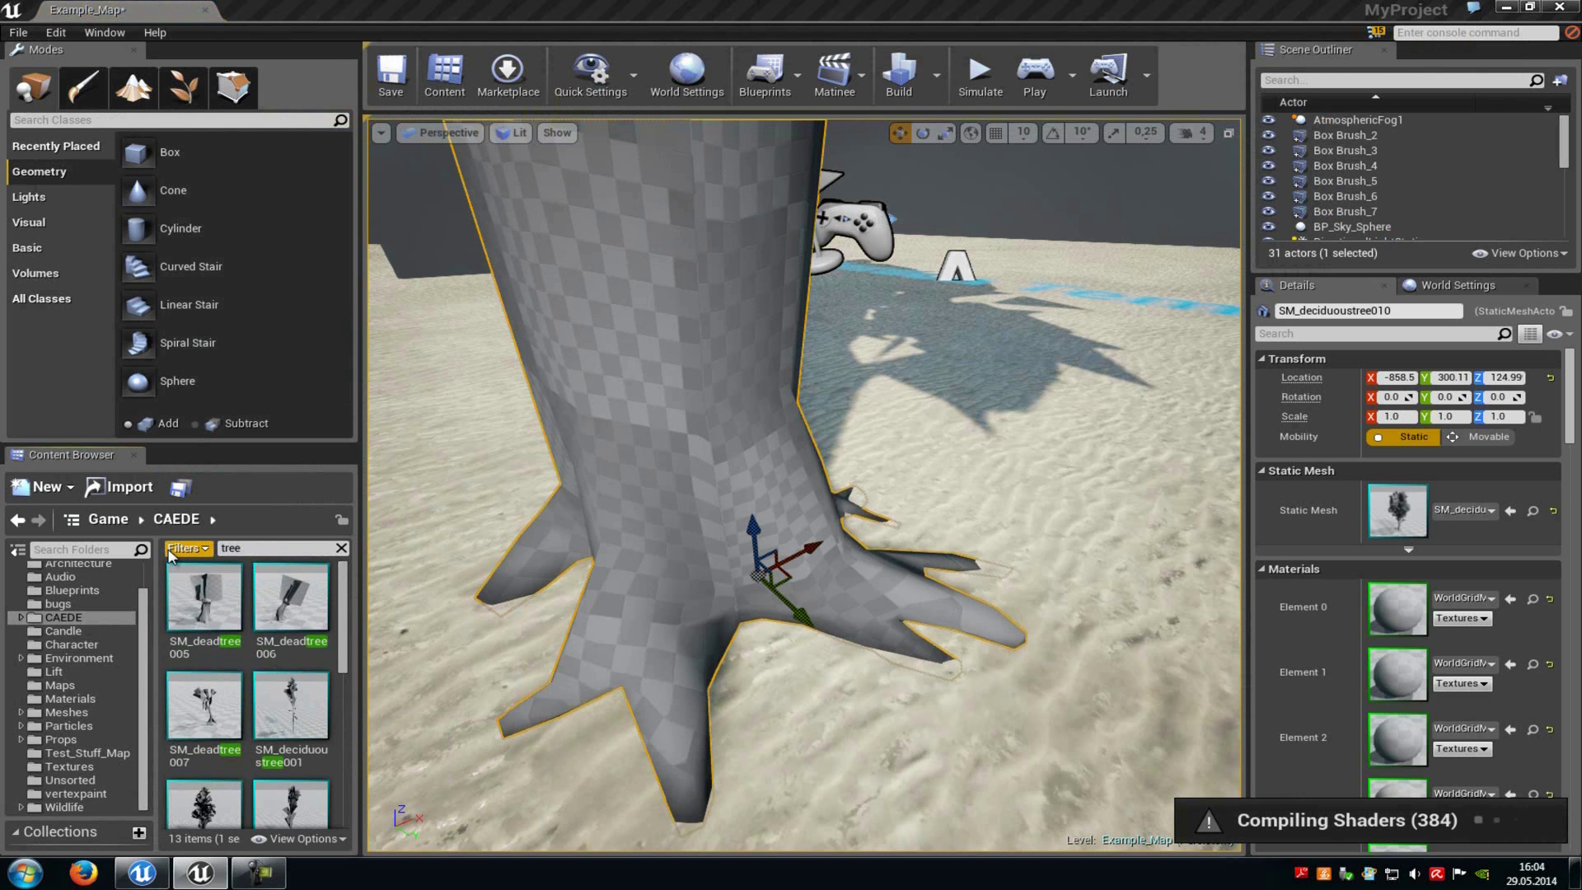
text(lea)
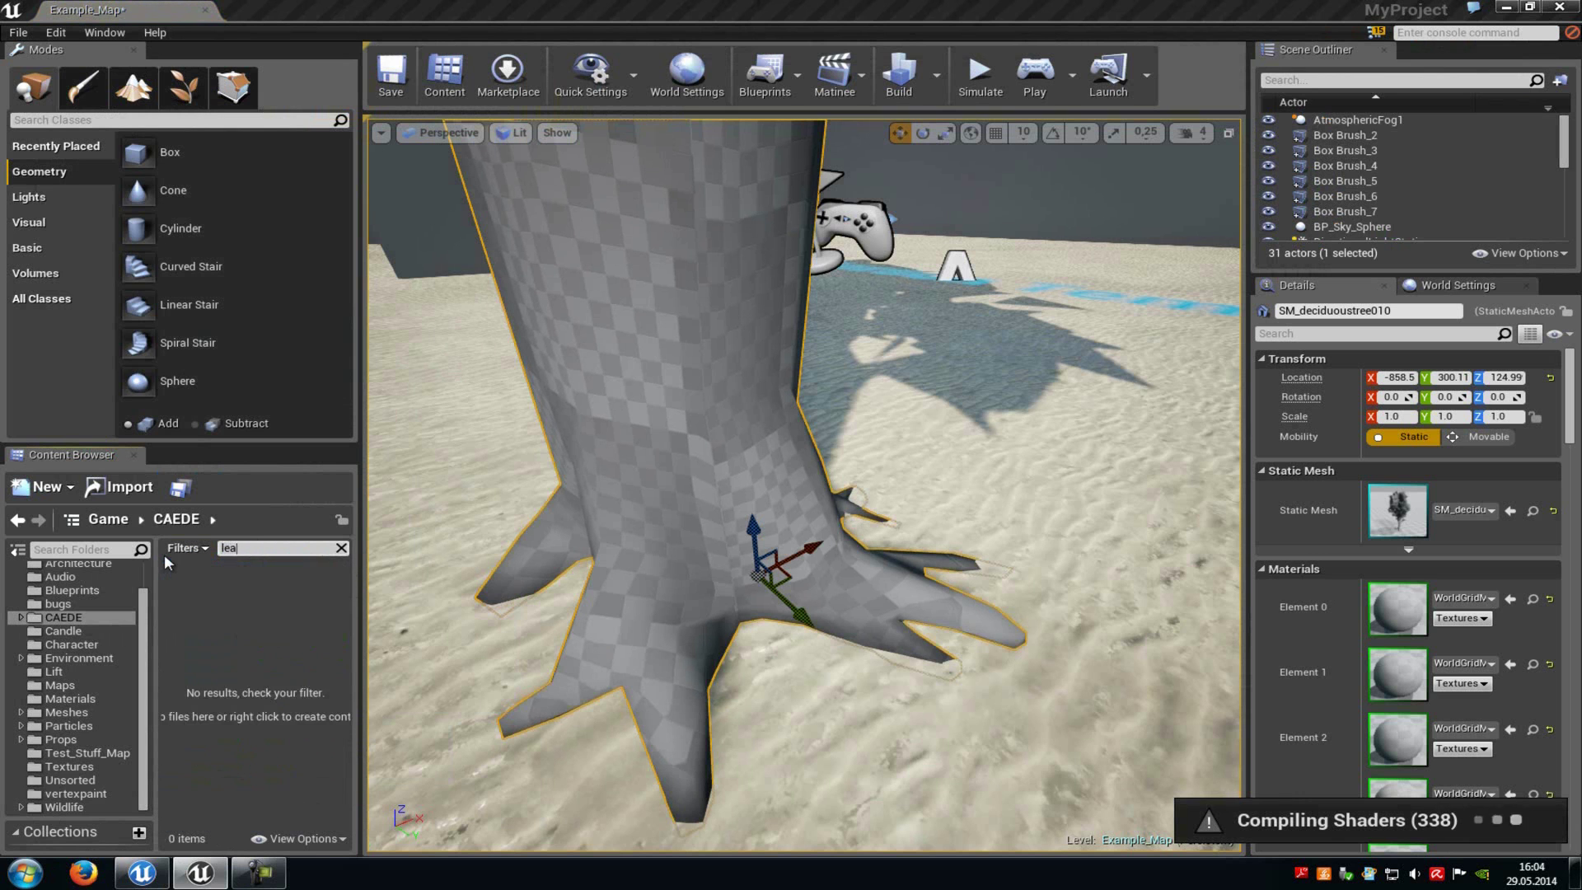
click(341, 548)
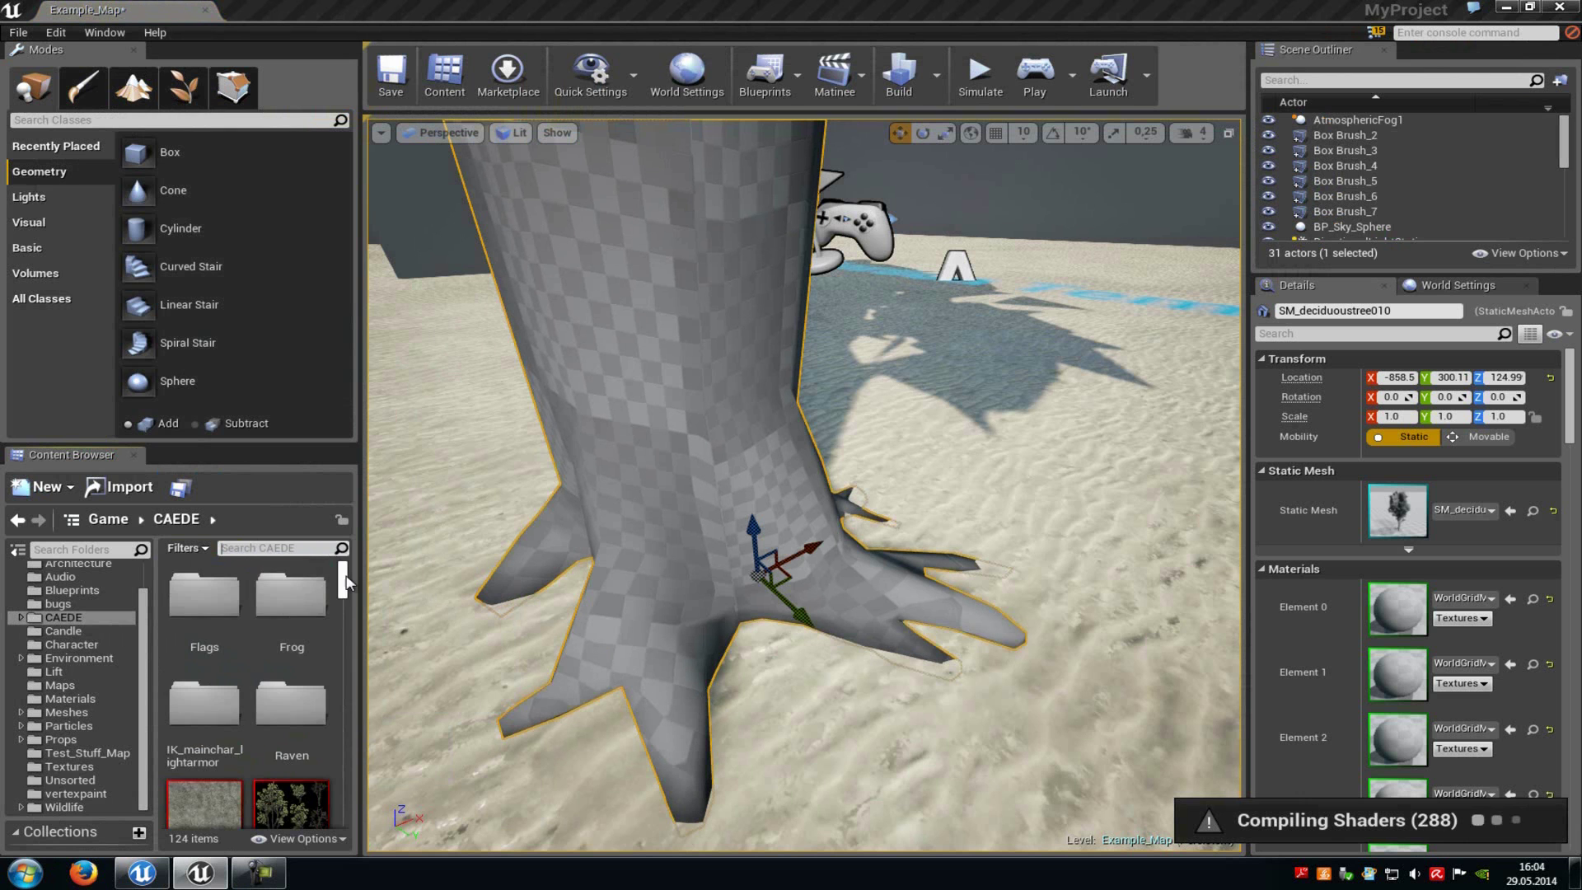
scroll(345, 595, down, 3)
click(207, 611)
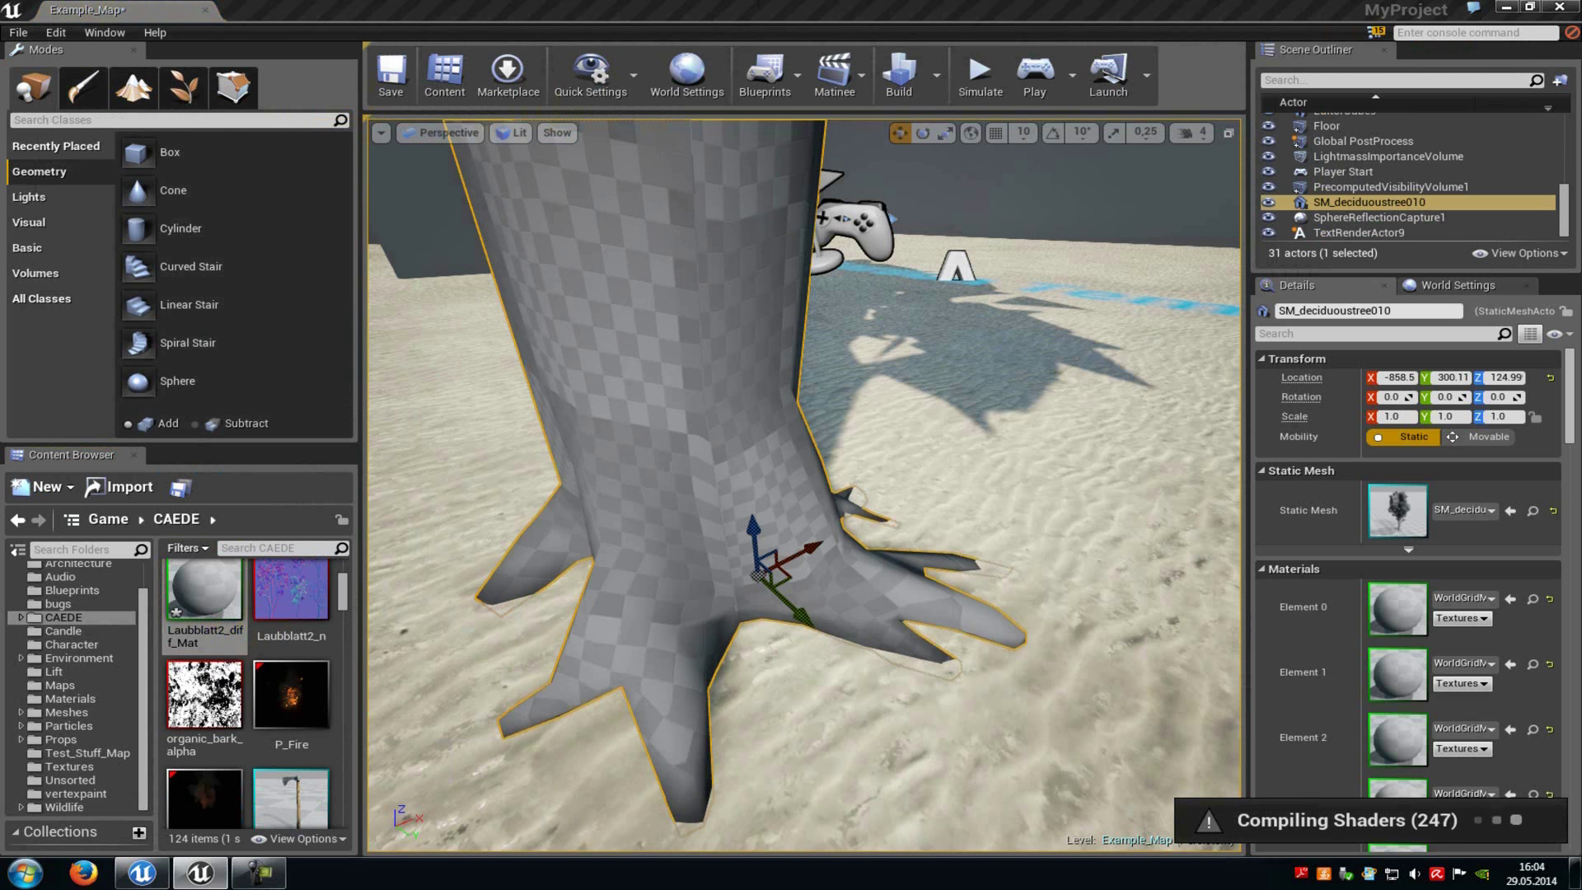
right_drag(1008, 495, 1008, 393)
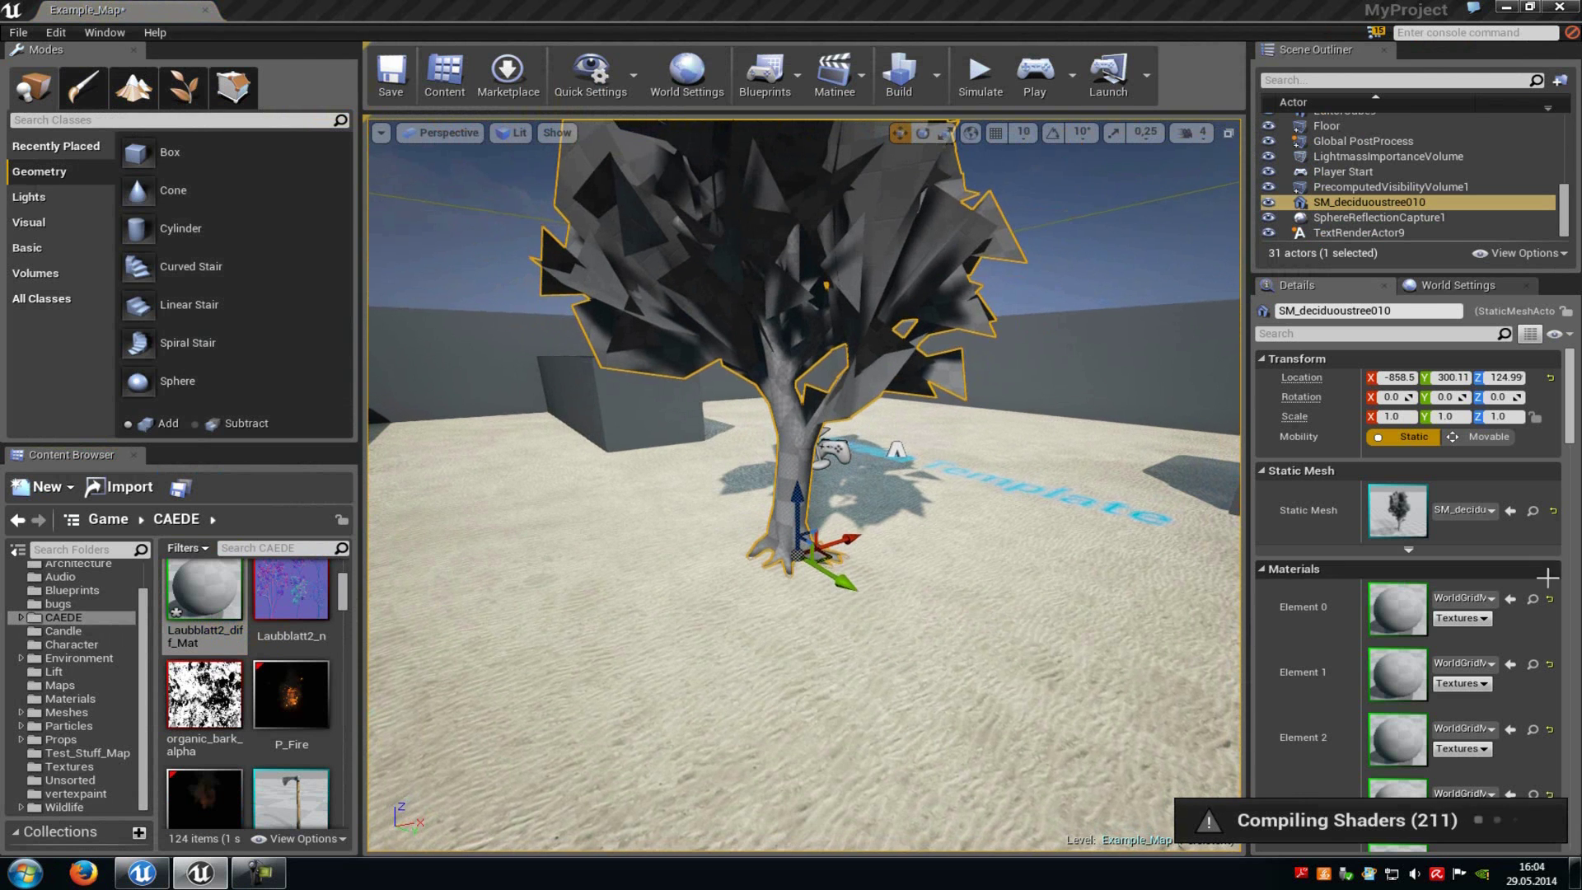
right_drag(851, 626, 857, 612)
key(s)
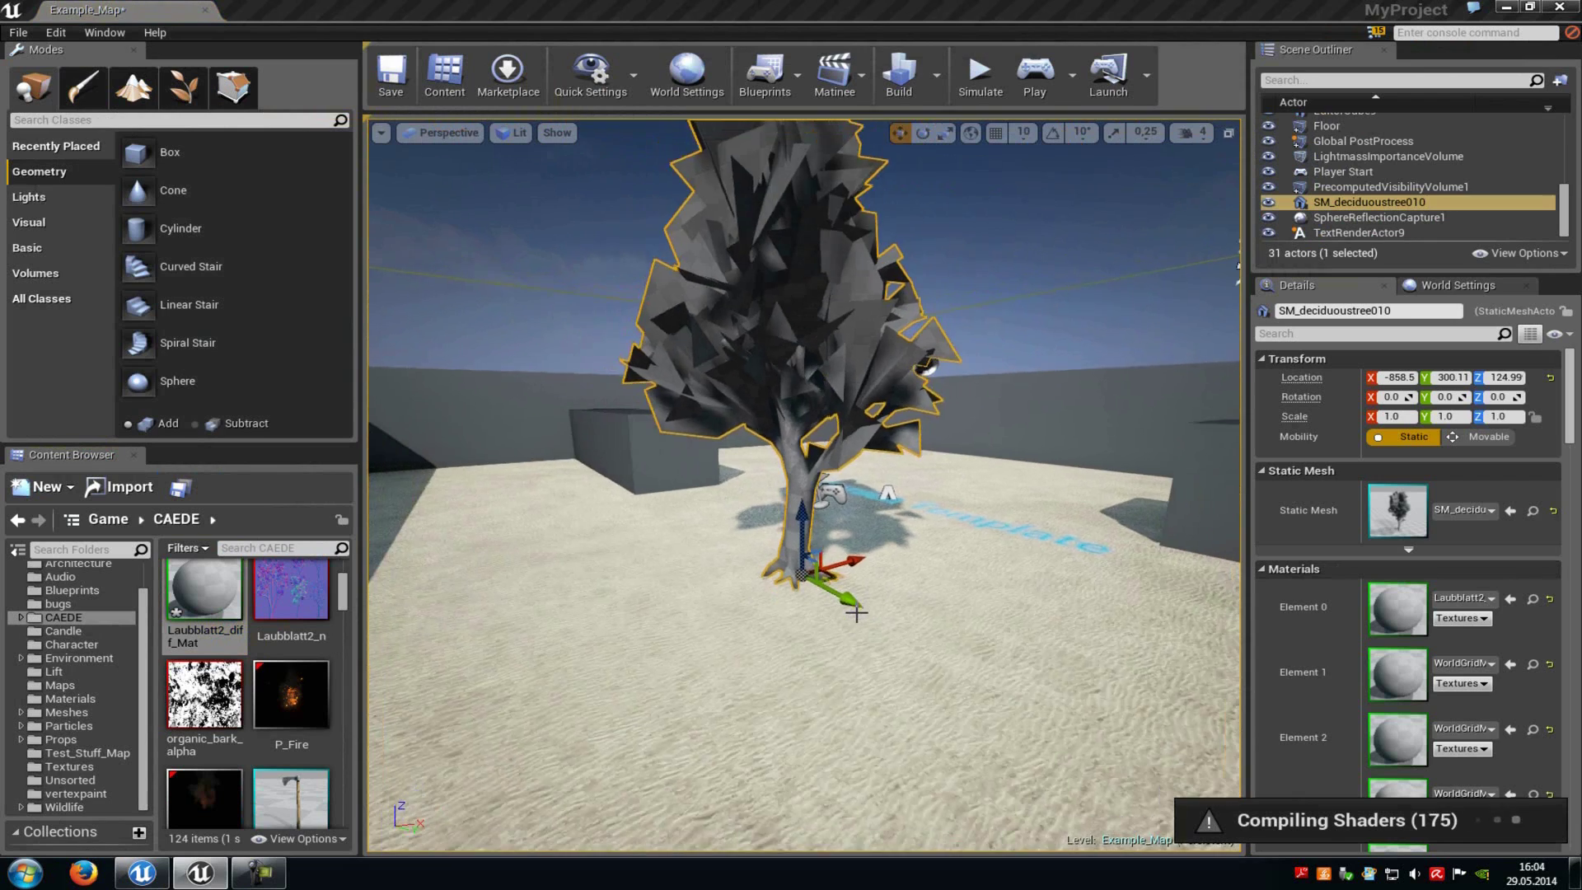
- Play-test the level and look at the tree's foliage up close and from a distance
alt+drag(857, 612, 862, 634)
key(alt+p)
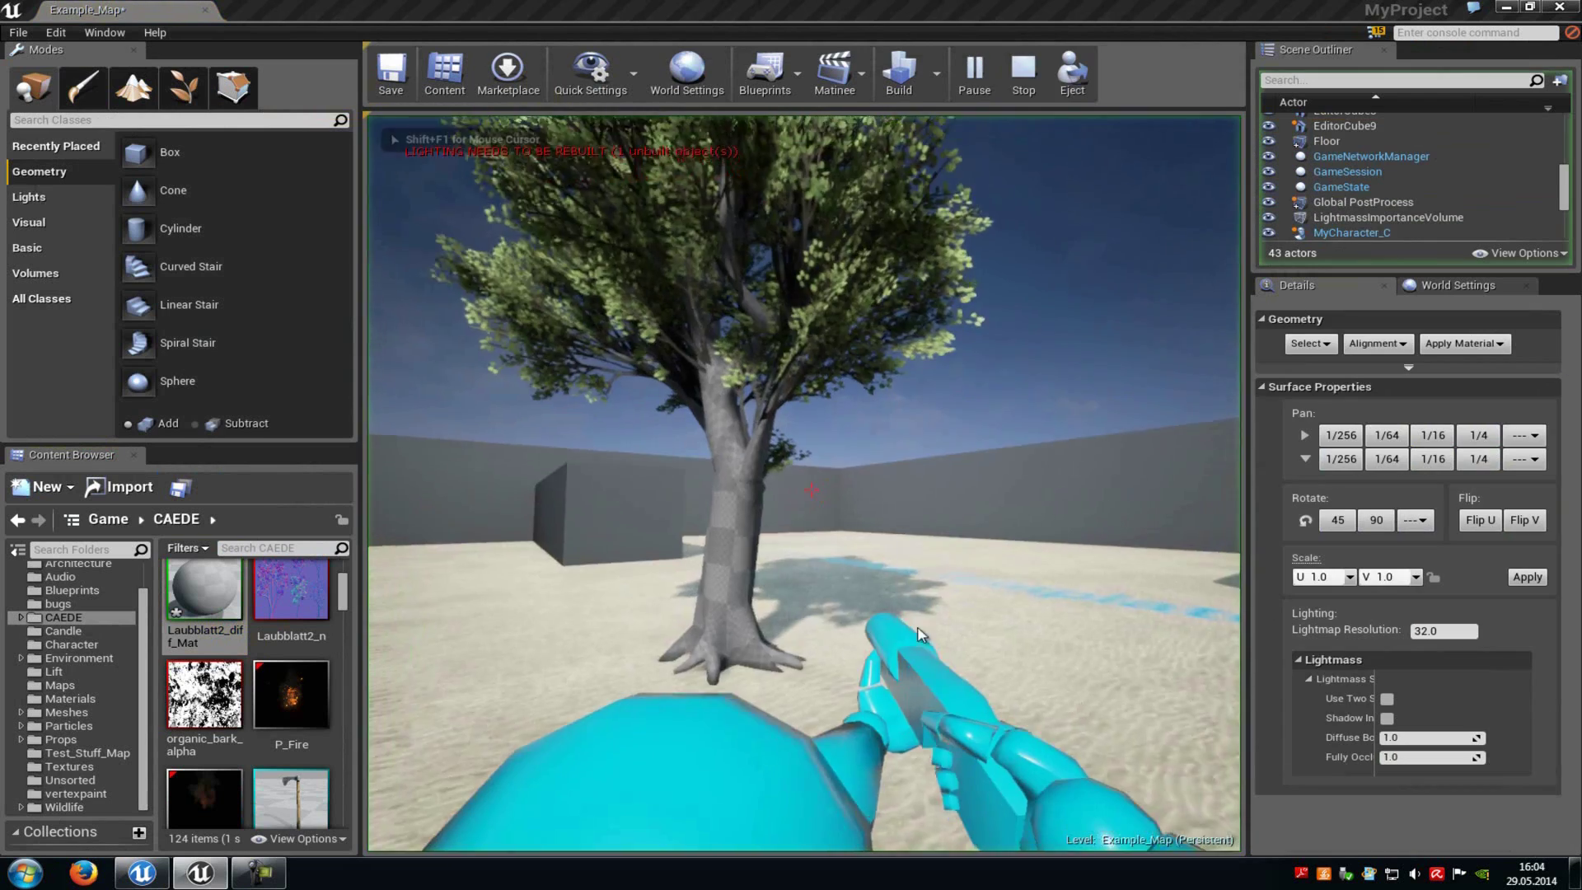
key(d)
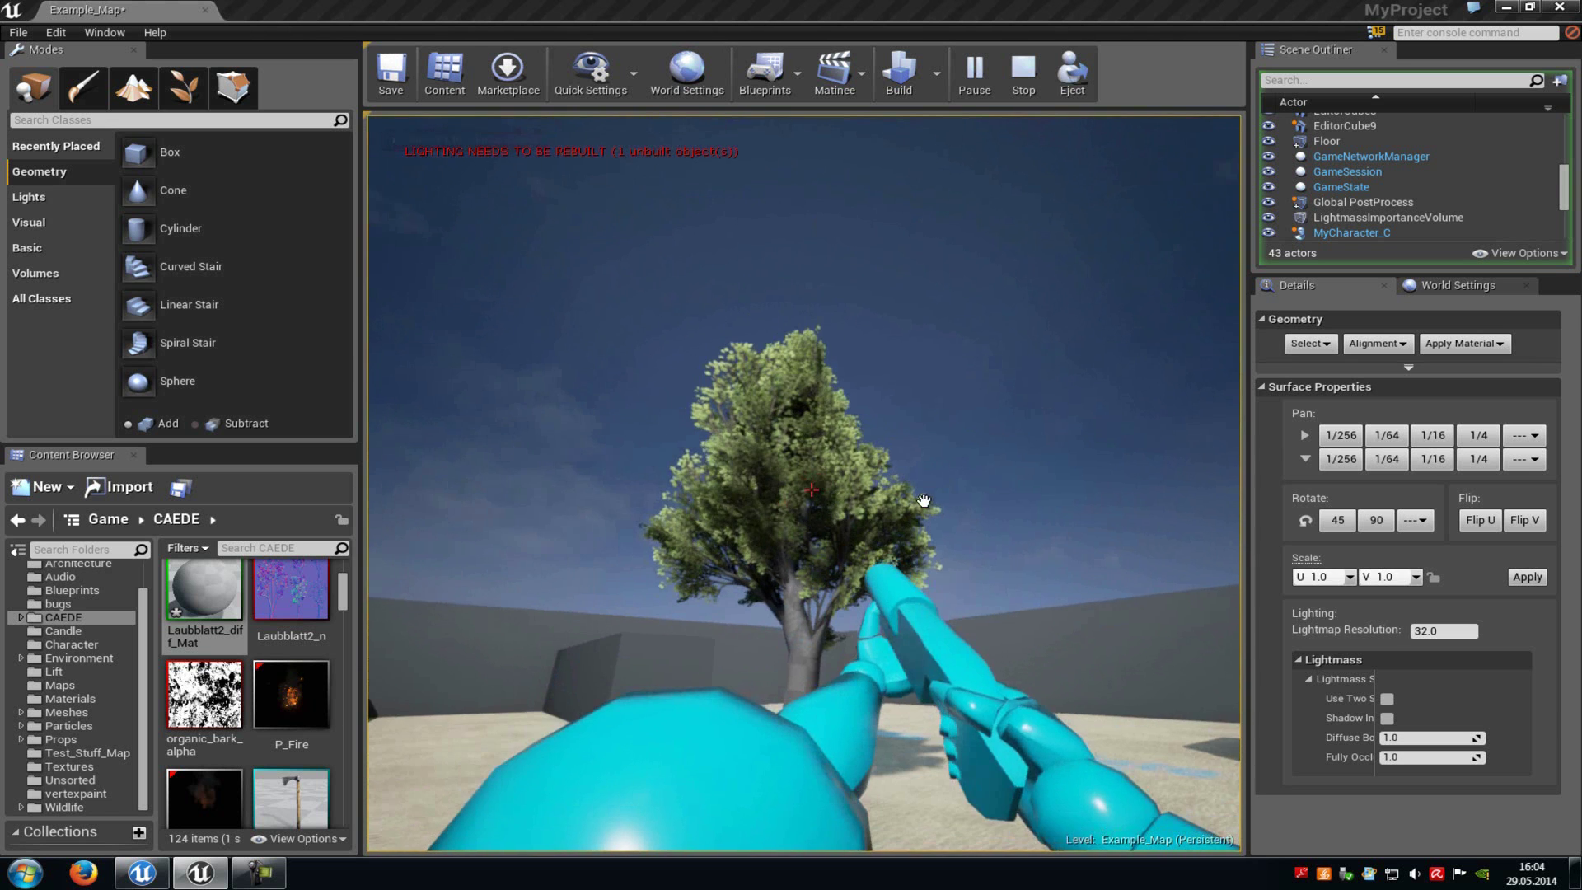
key(Escape)
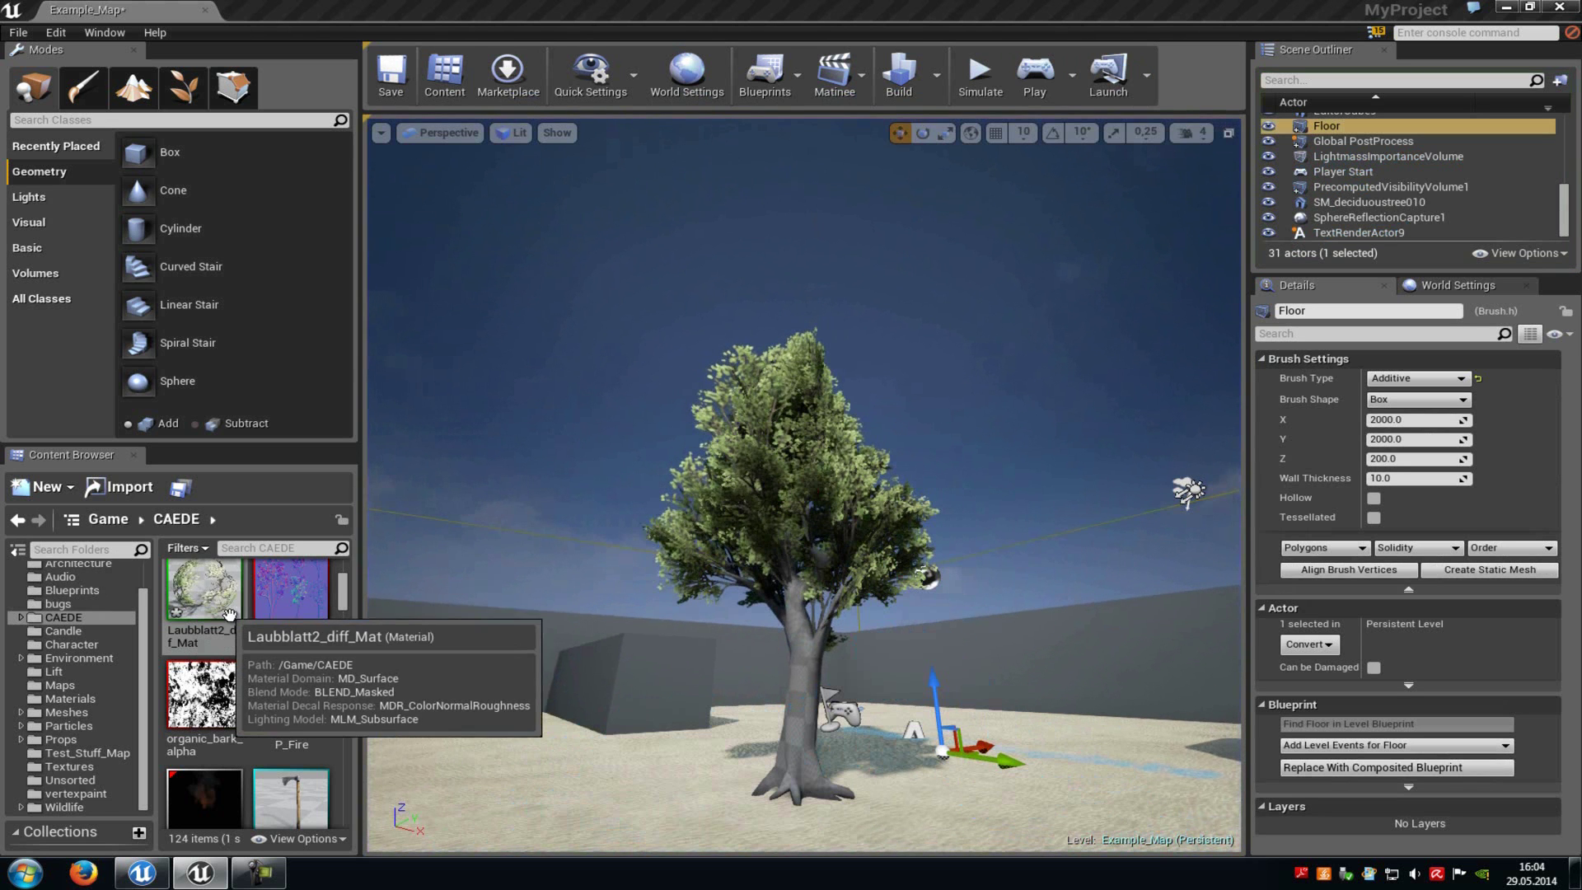
- Create a new material in the CAEDE folder and open it for editing
mouse_move(253, 612)
scroll(253, 611, down, 10)
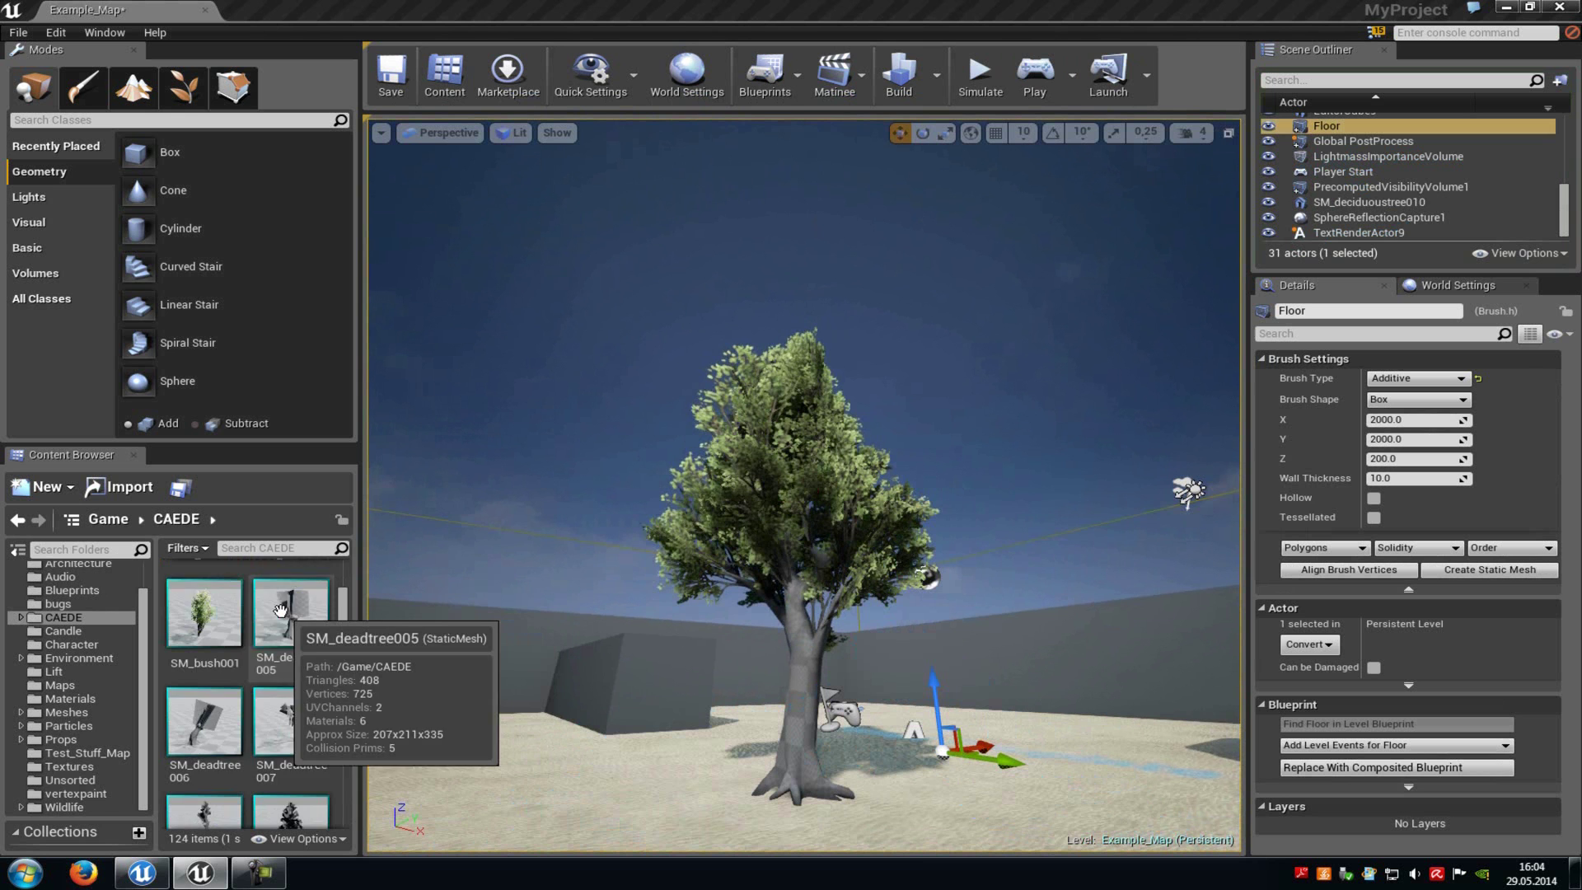
drag(354, 626, 380, 565)
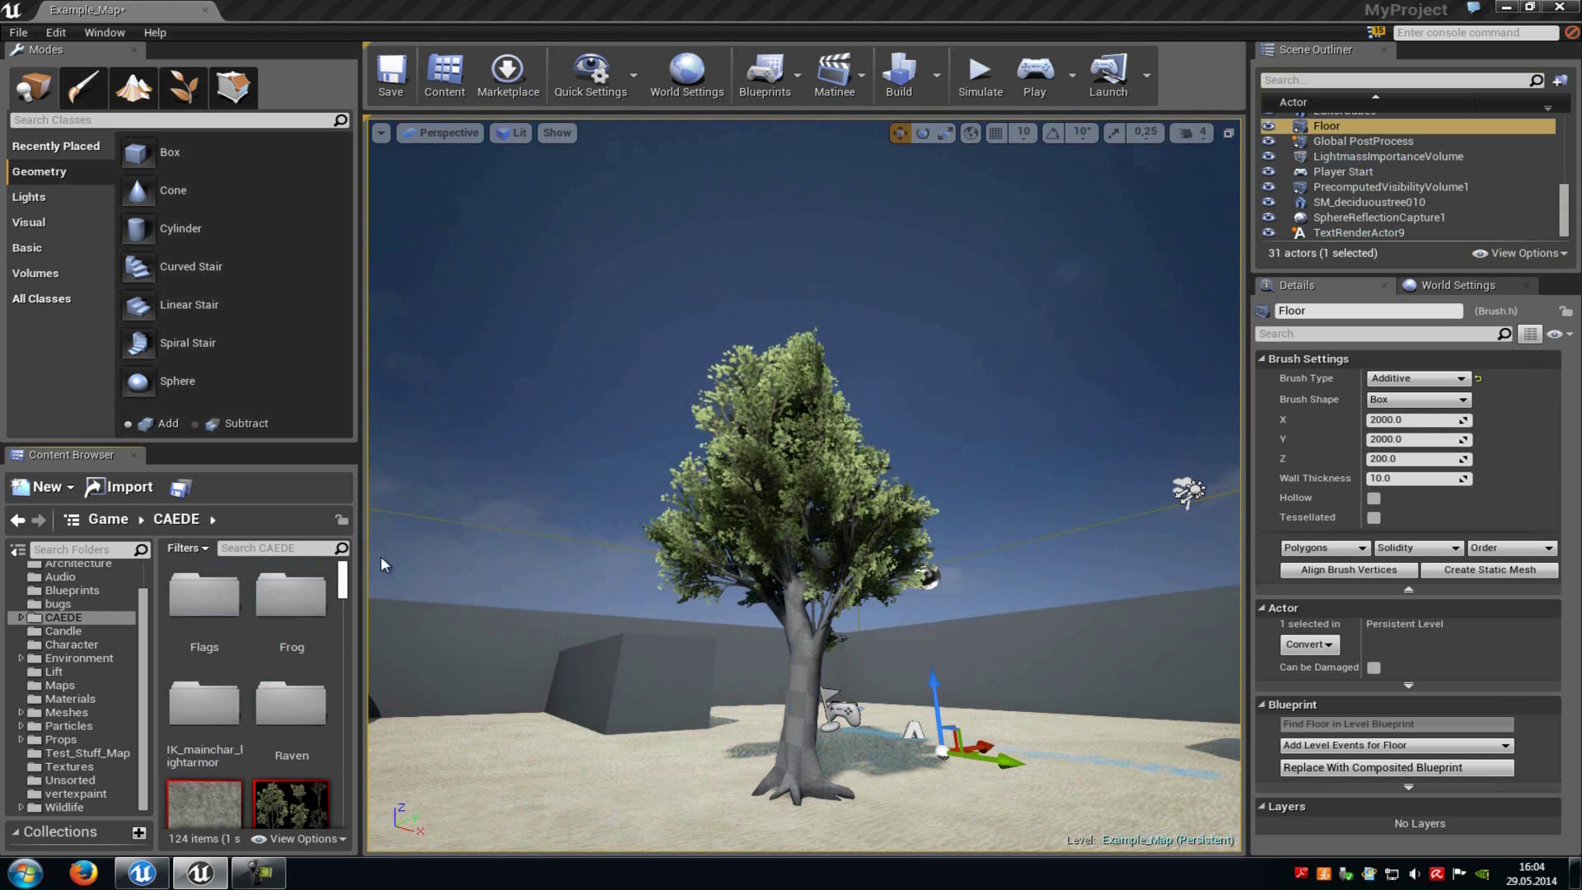
right_click(336, 698)
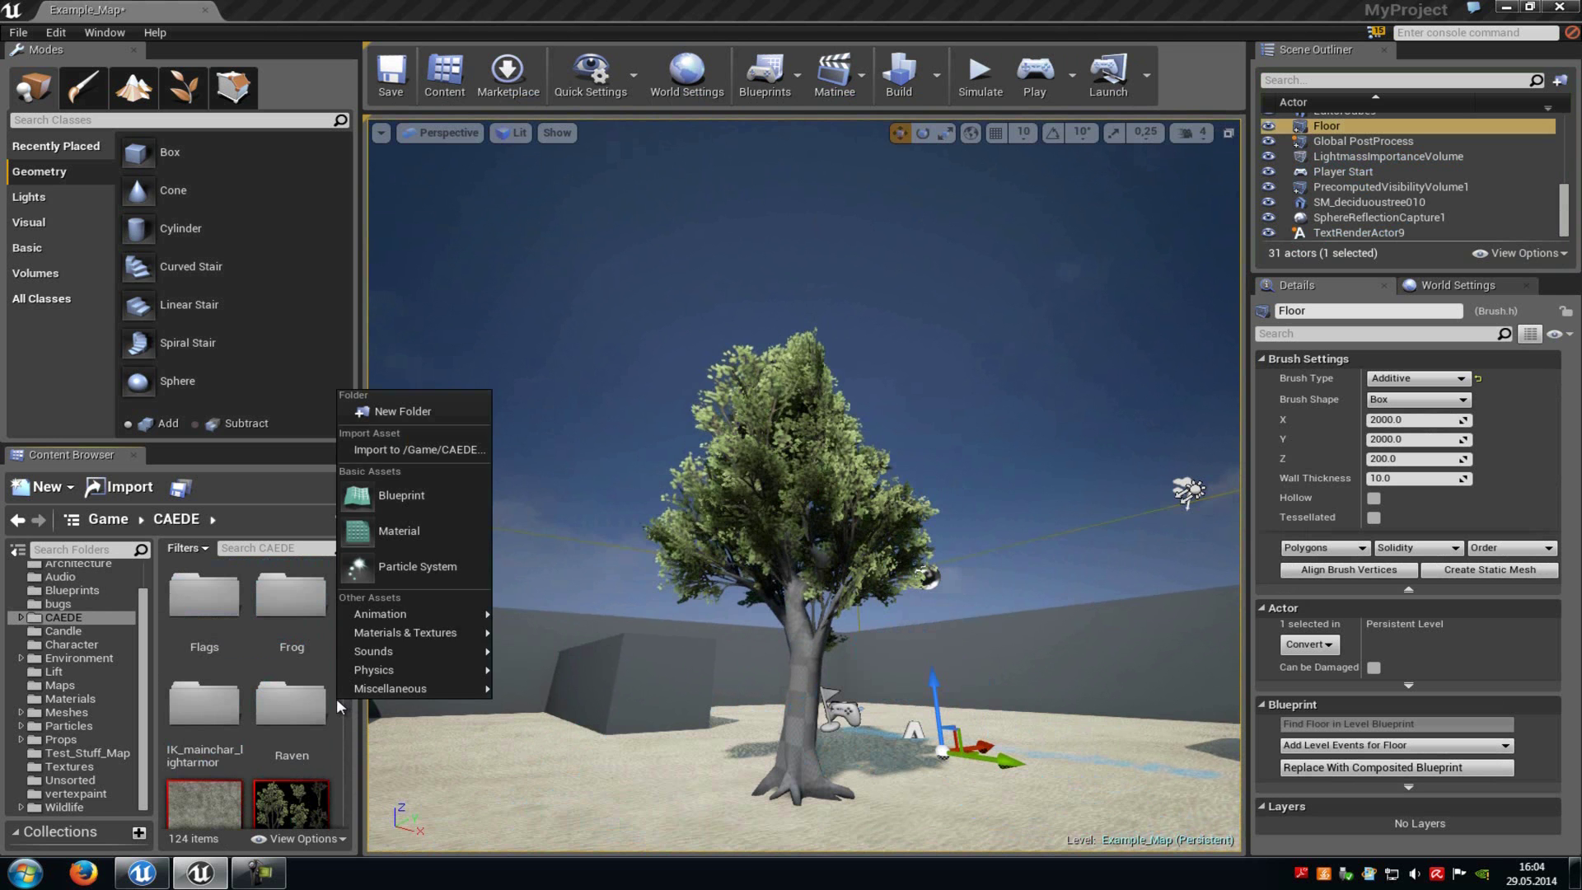
click(371, 532)
double_click(213, 728)
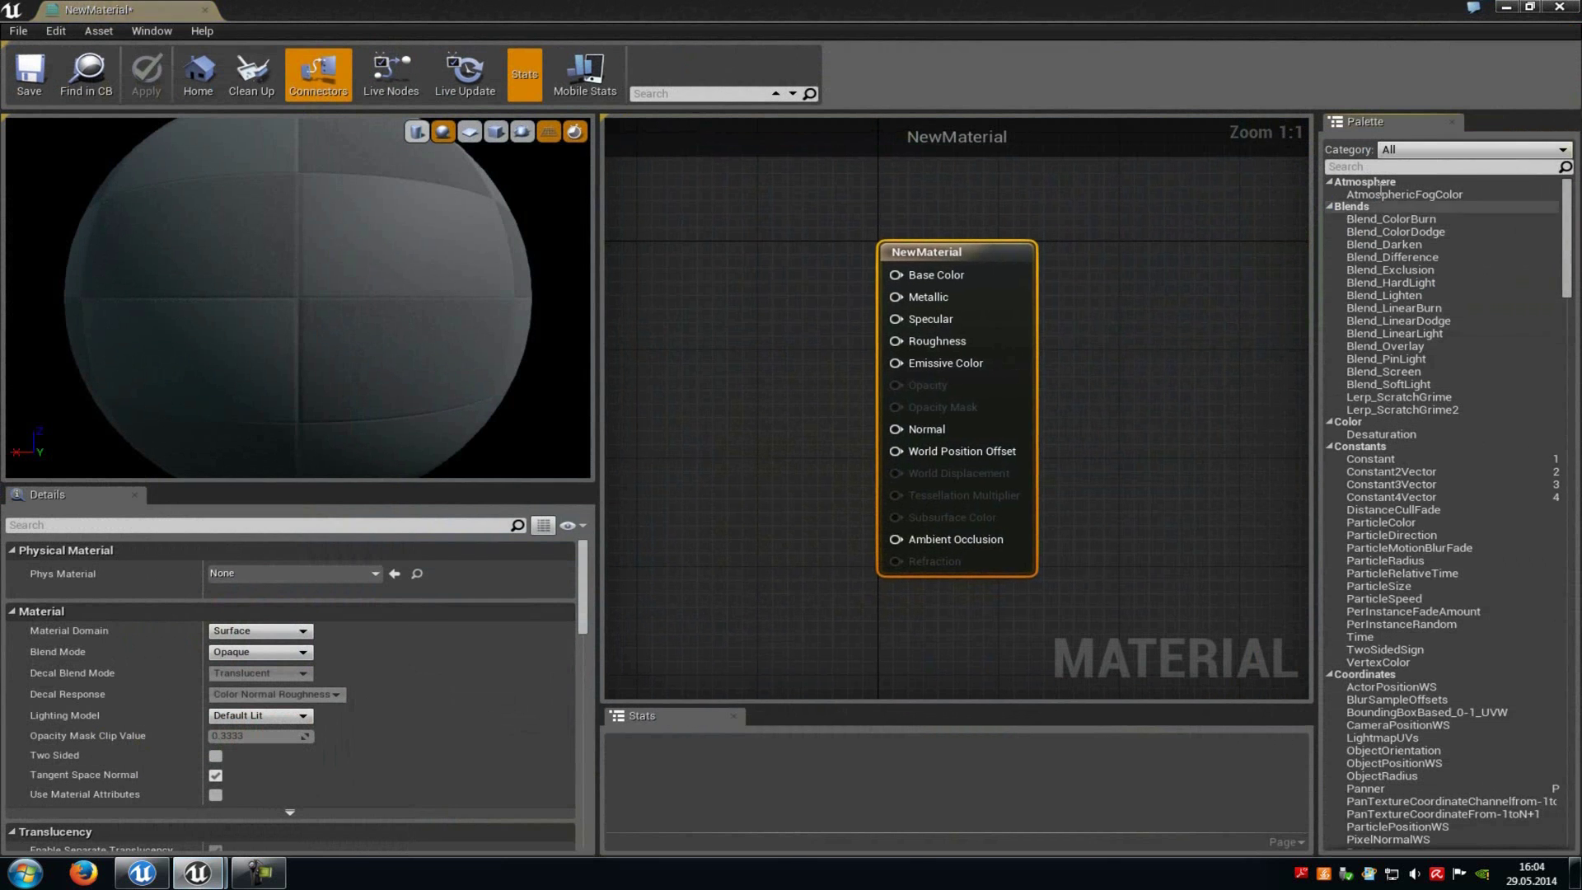
- Add the windeffect function from the test_wind_cat category to the new material's graph, and close the material editor
click(1391, 167)
text(wind)
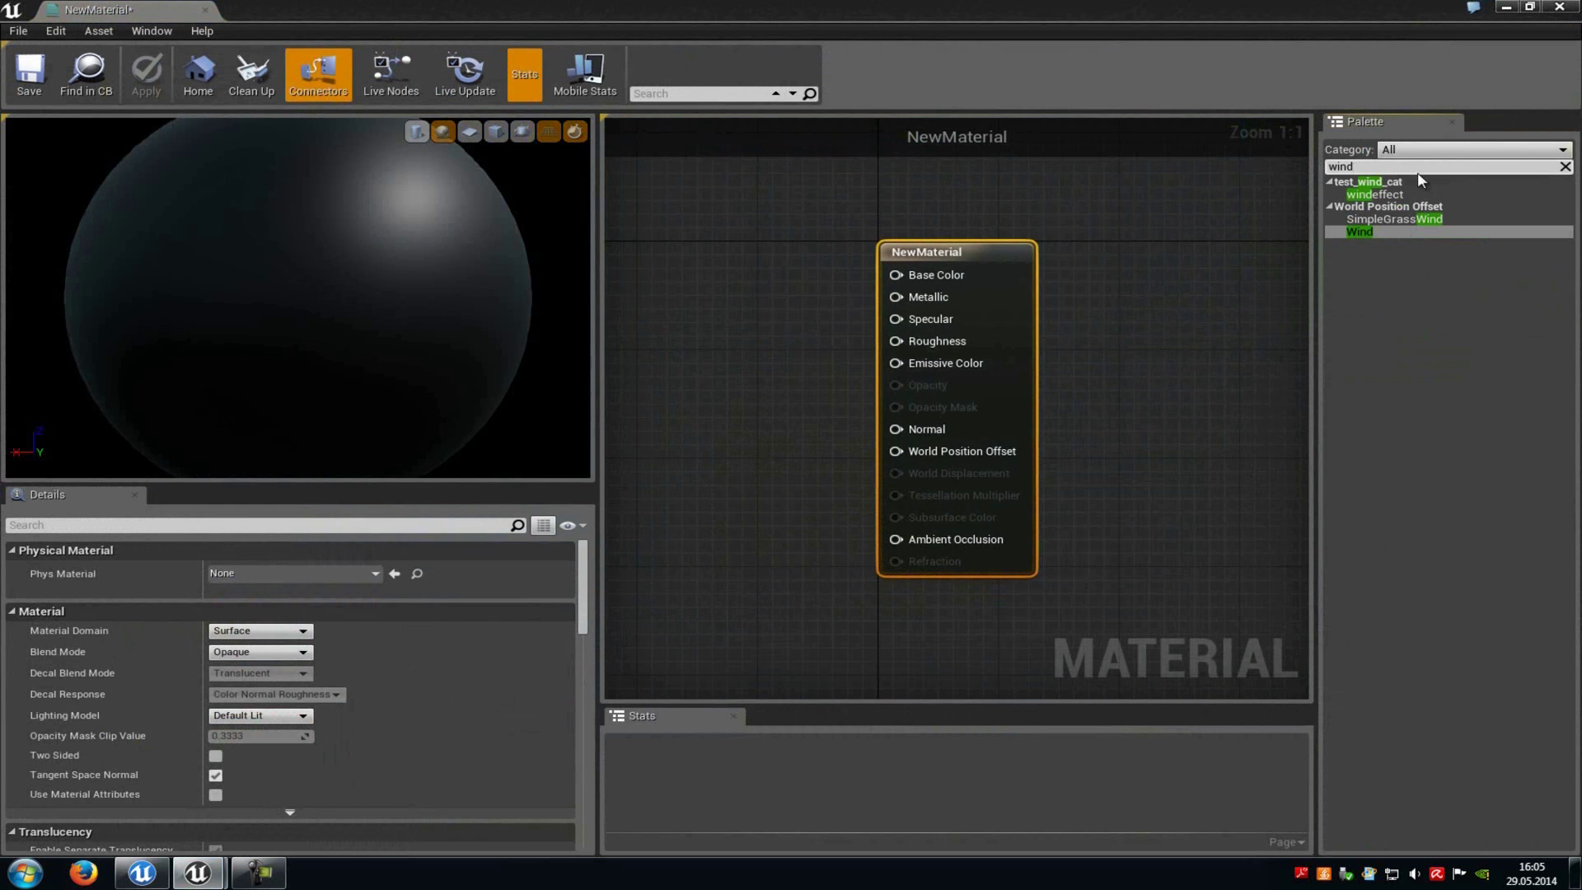
click(1367, 196)
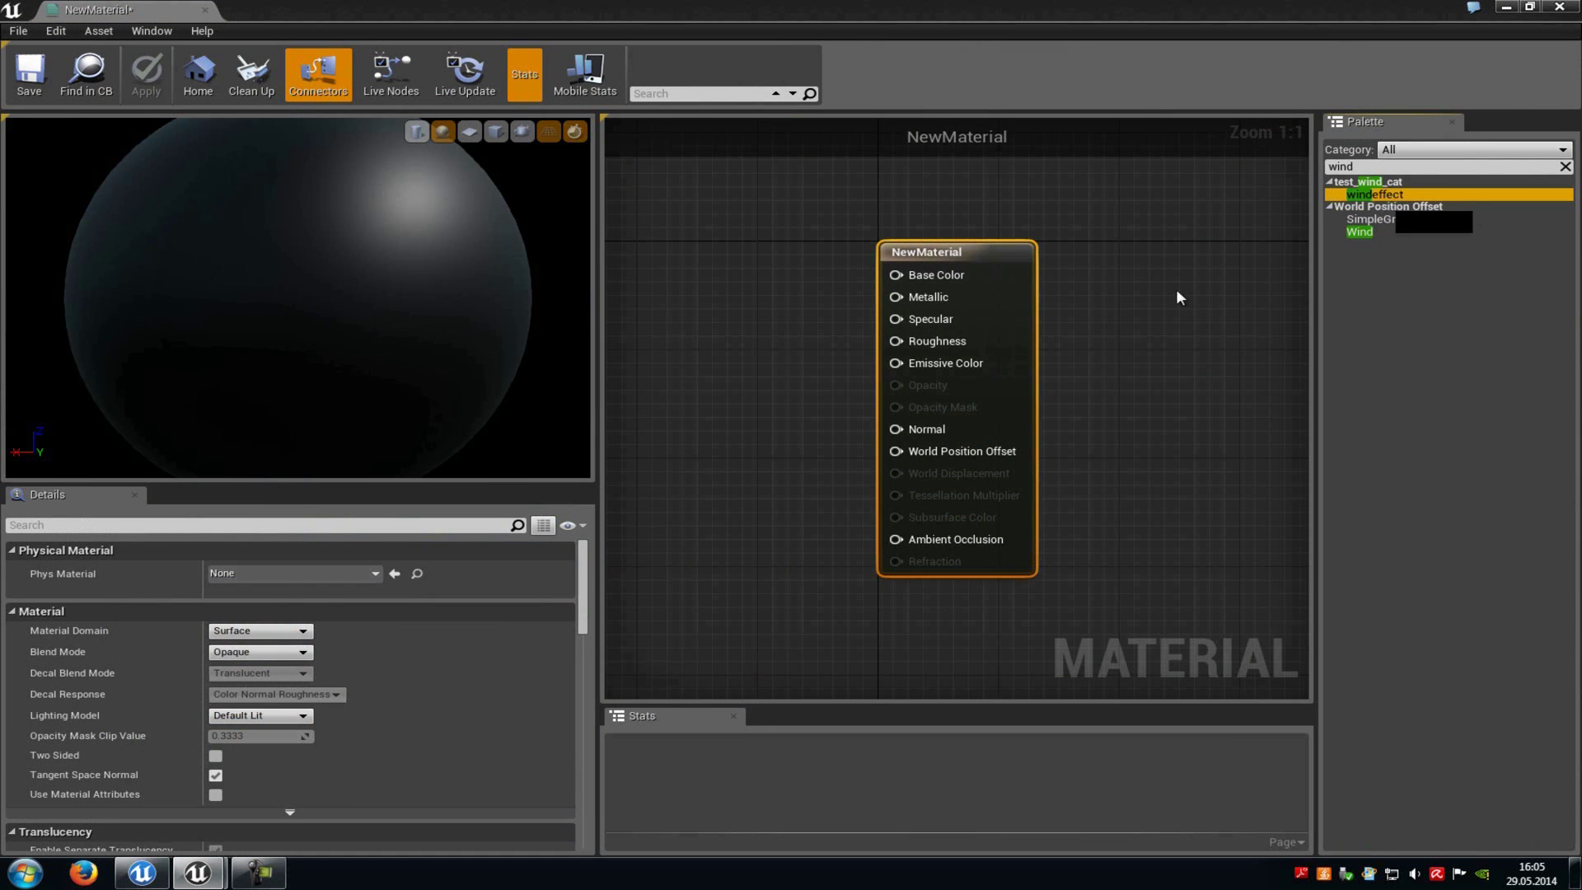
drag(1180, 298, 632, 571)
right_drag(826, 496, 996, 414)
click(903, 432)
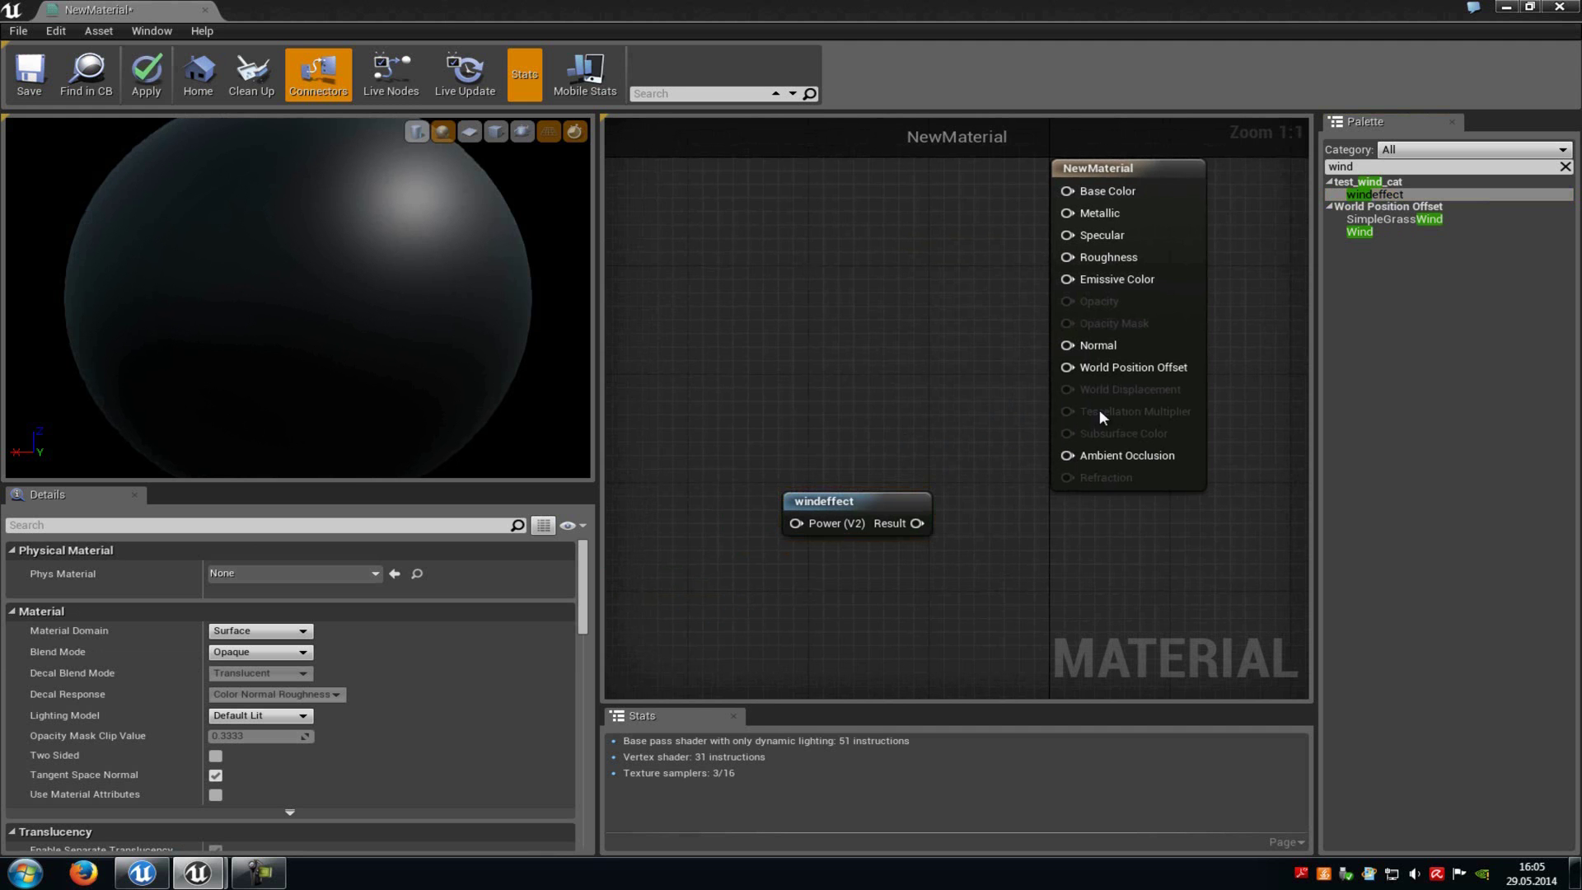
click(1559, 7)
click(921, 467)
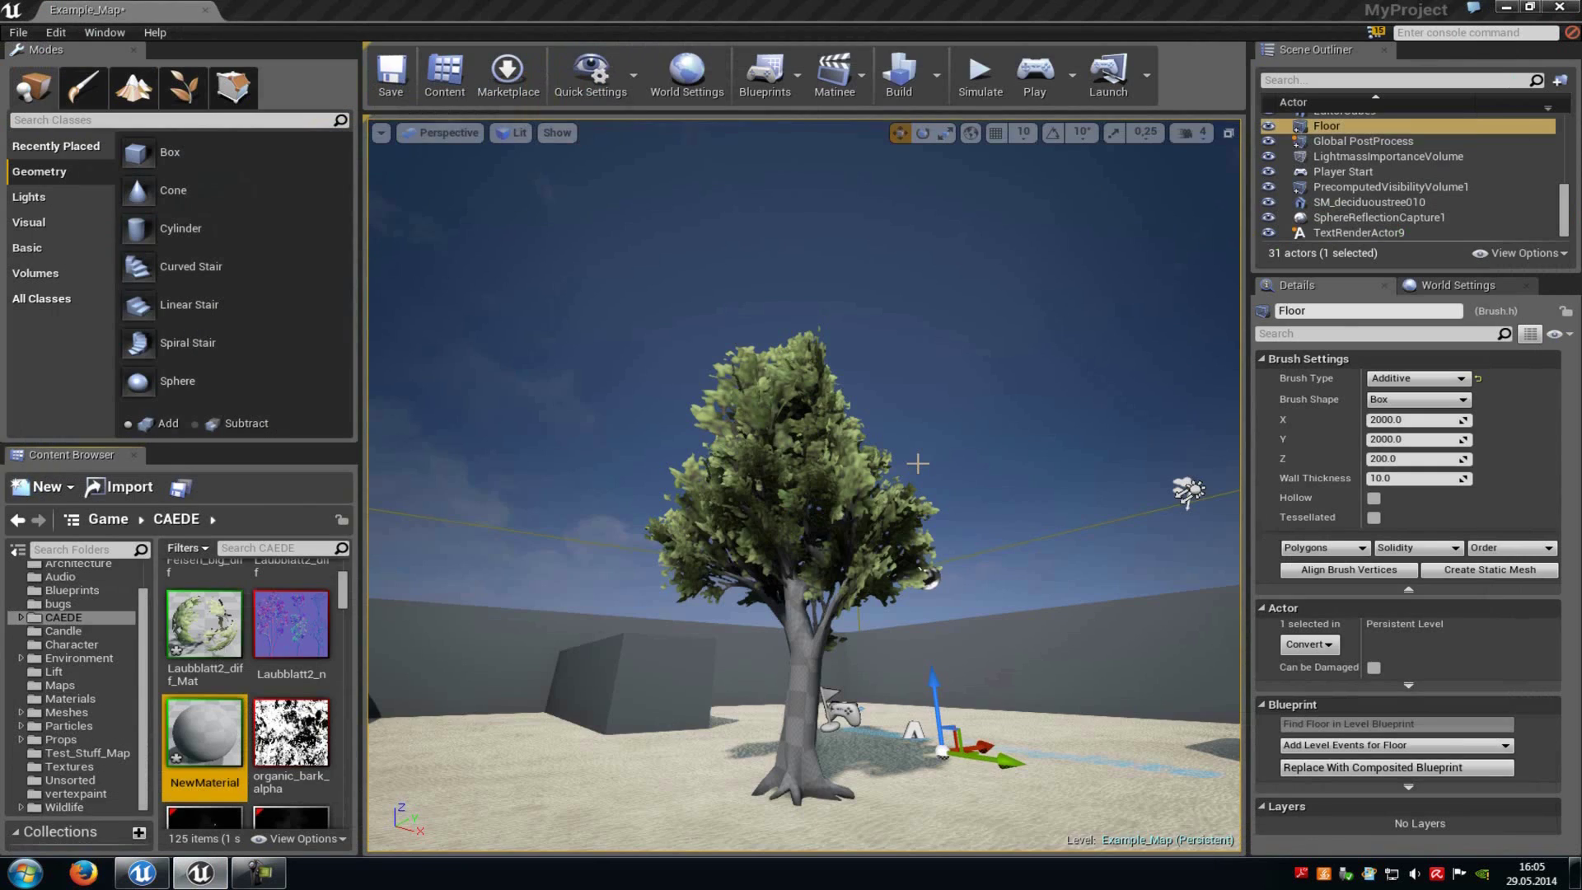